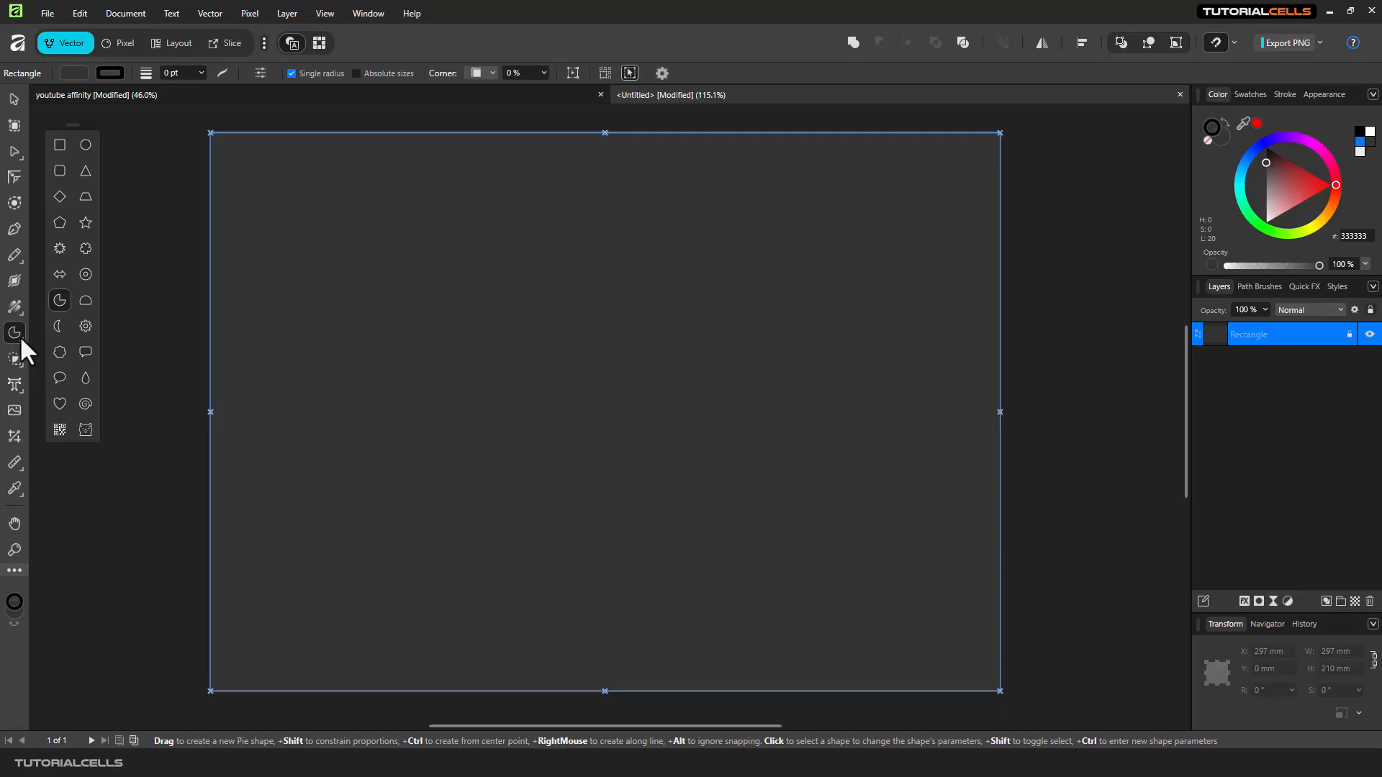
Draw a blue rectangle about 58 by 40 mm near the upper-left corner of the artboard.
{"action": "right_click", "coordinate": [20, 335]}
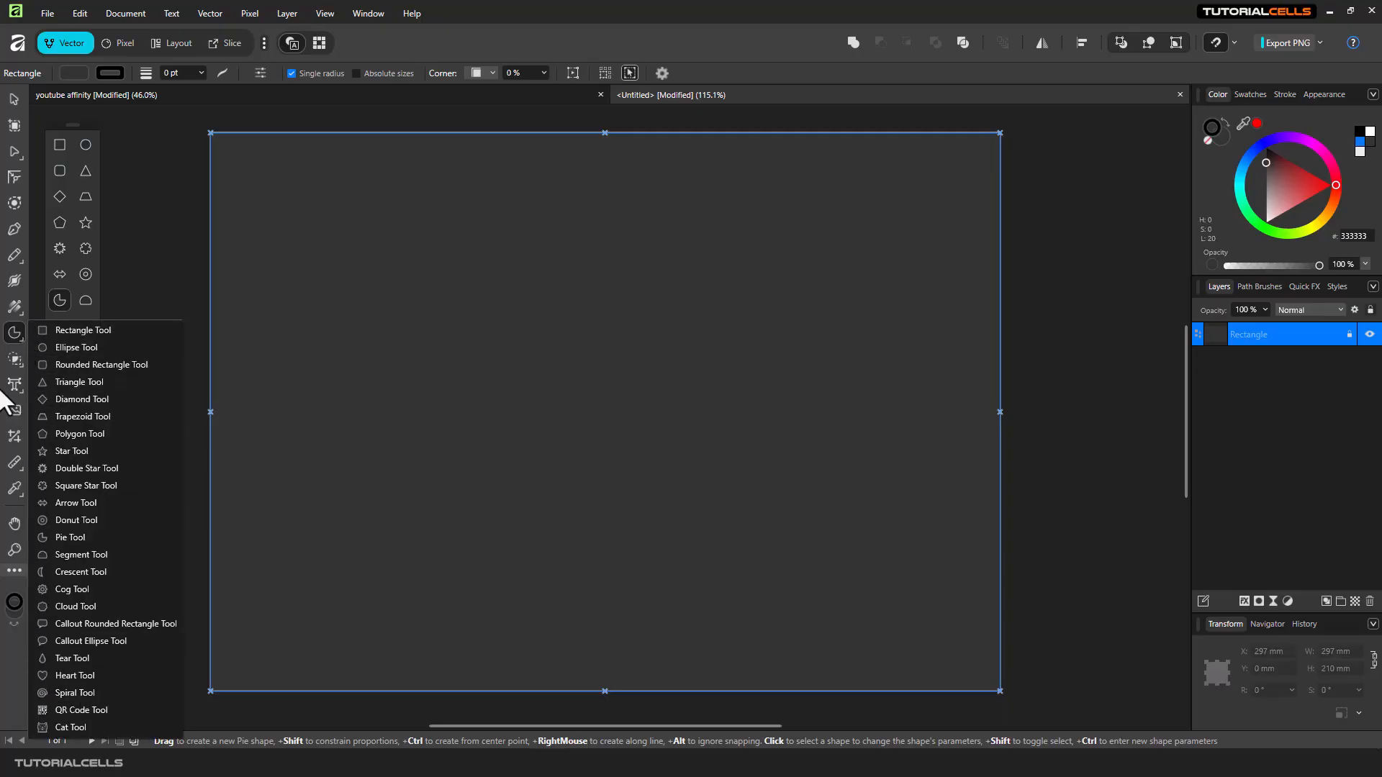
{"action": "left_click", "coordinate": [10, 332]}
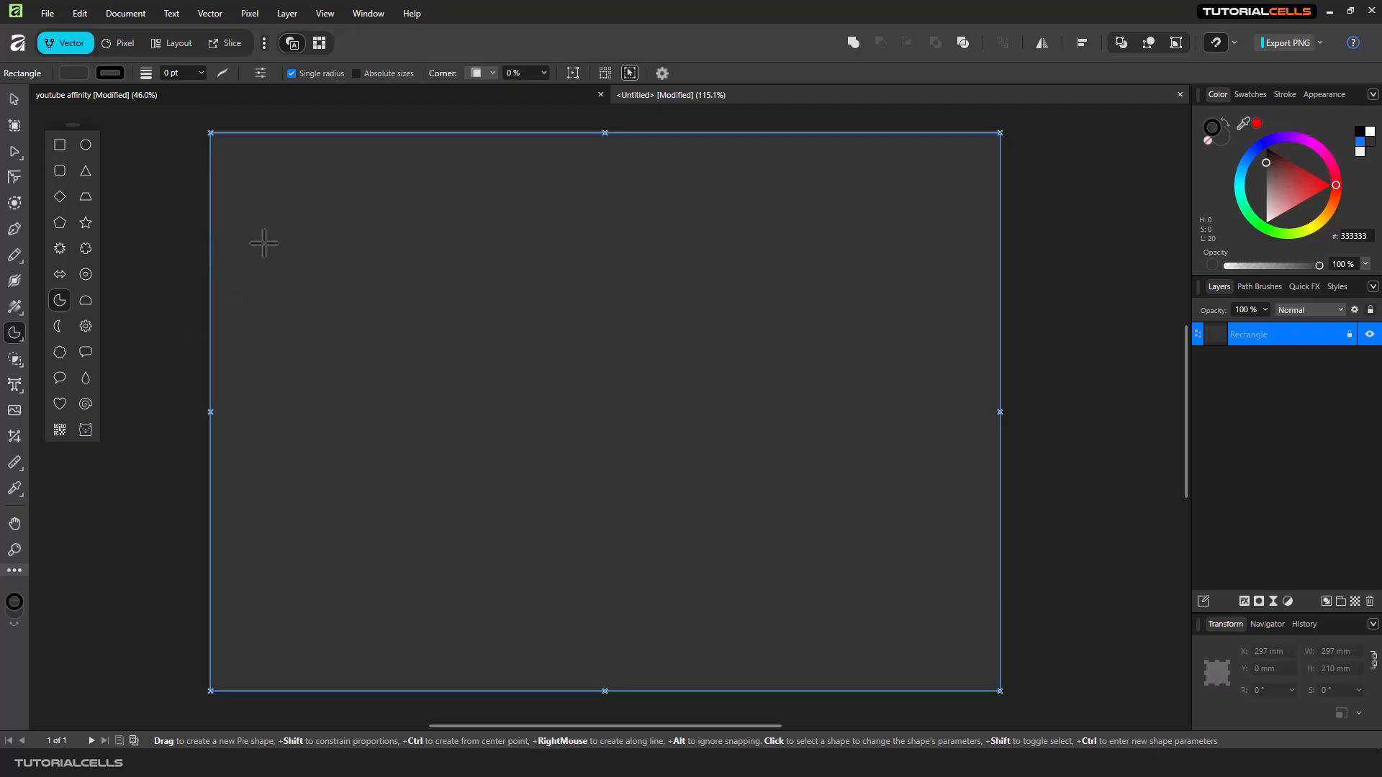
{"action": "left_click", "coordinate": [61, 148]}
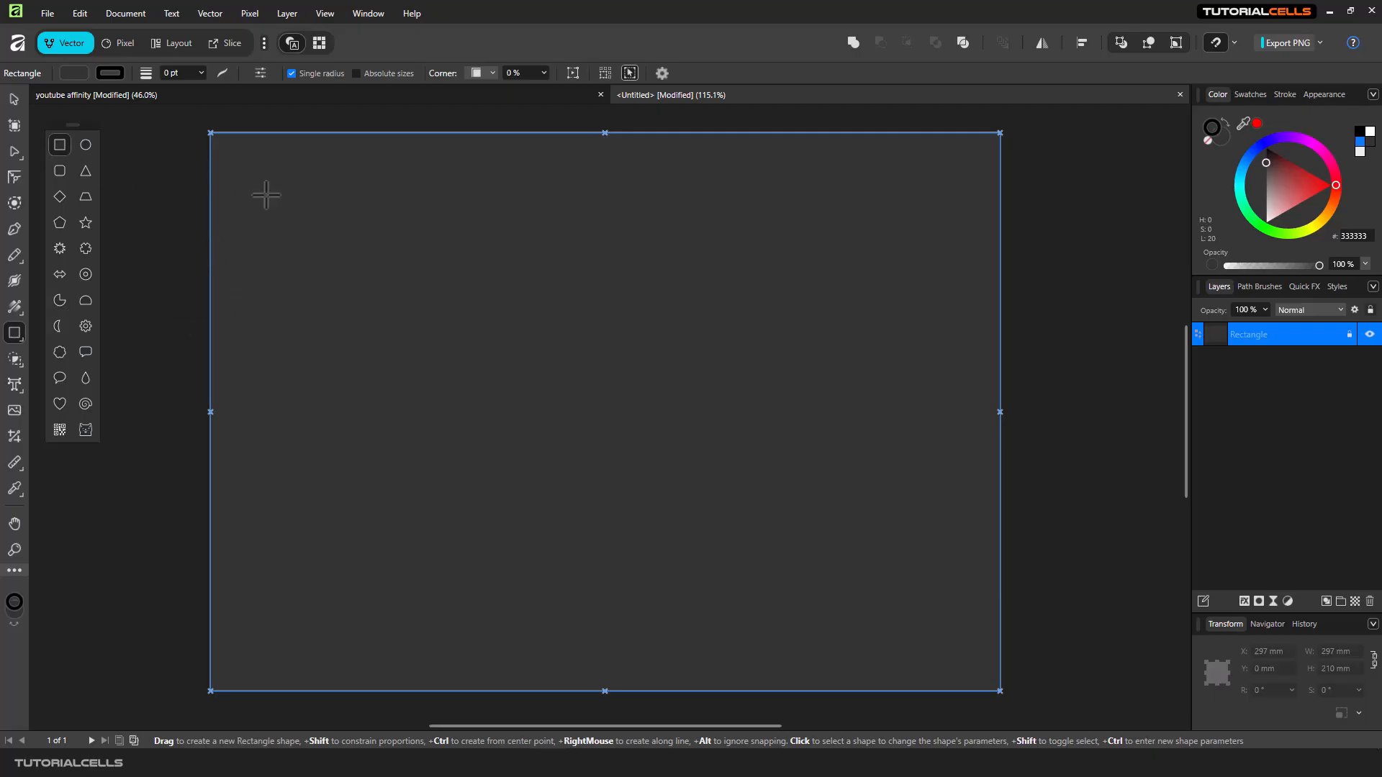
{"action": "left_click_drag", "start_coordinate": [284, 193], "coordinate": [439, 299]}
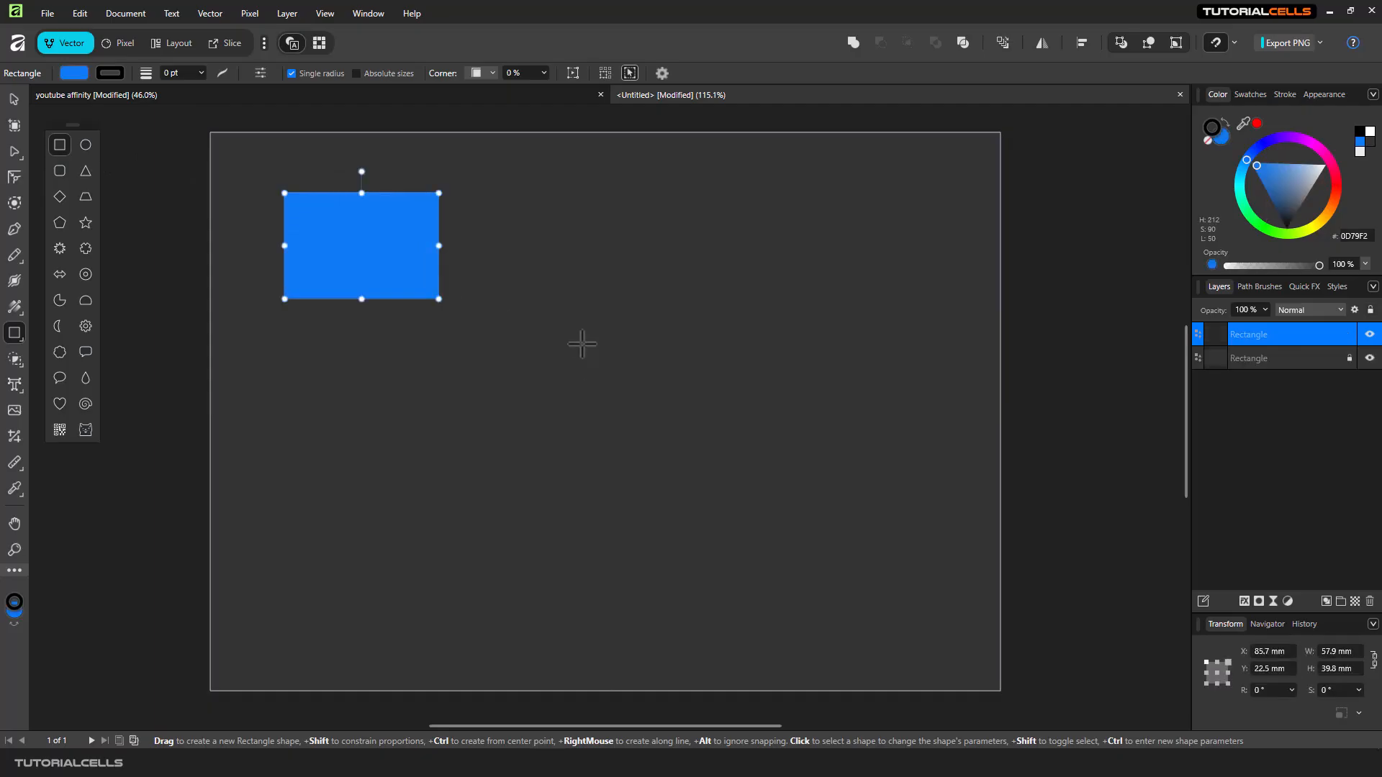
{"action": "left_click_drag", "start_coordinate": [494, 182], "coordinate": [589, 268]}
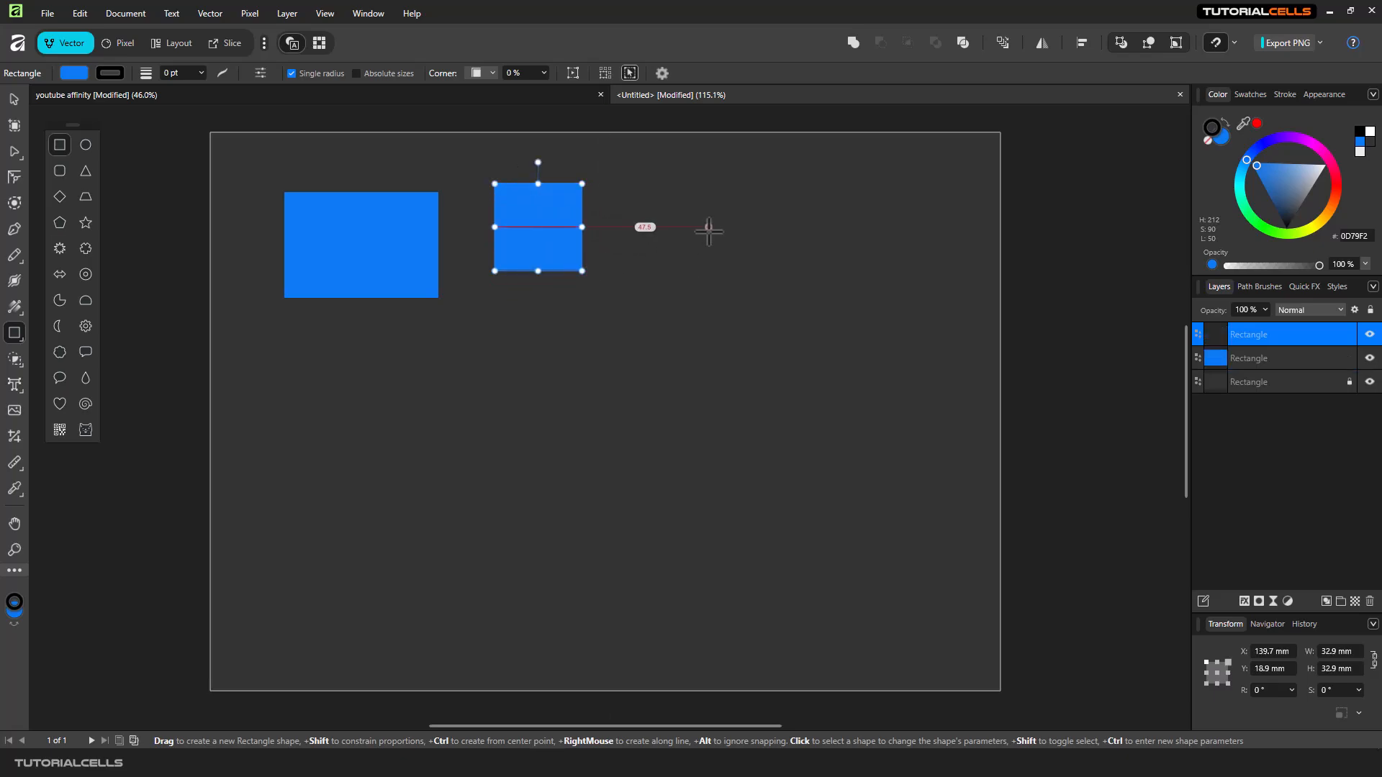
{"action": "left_click_drag", "start_coordinate": [704, 220], "coordinate": [633, 222]}
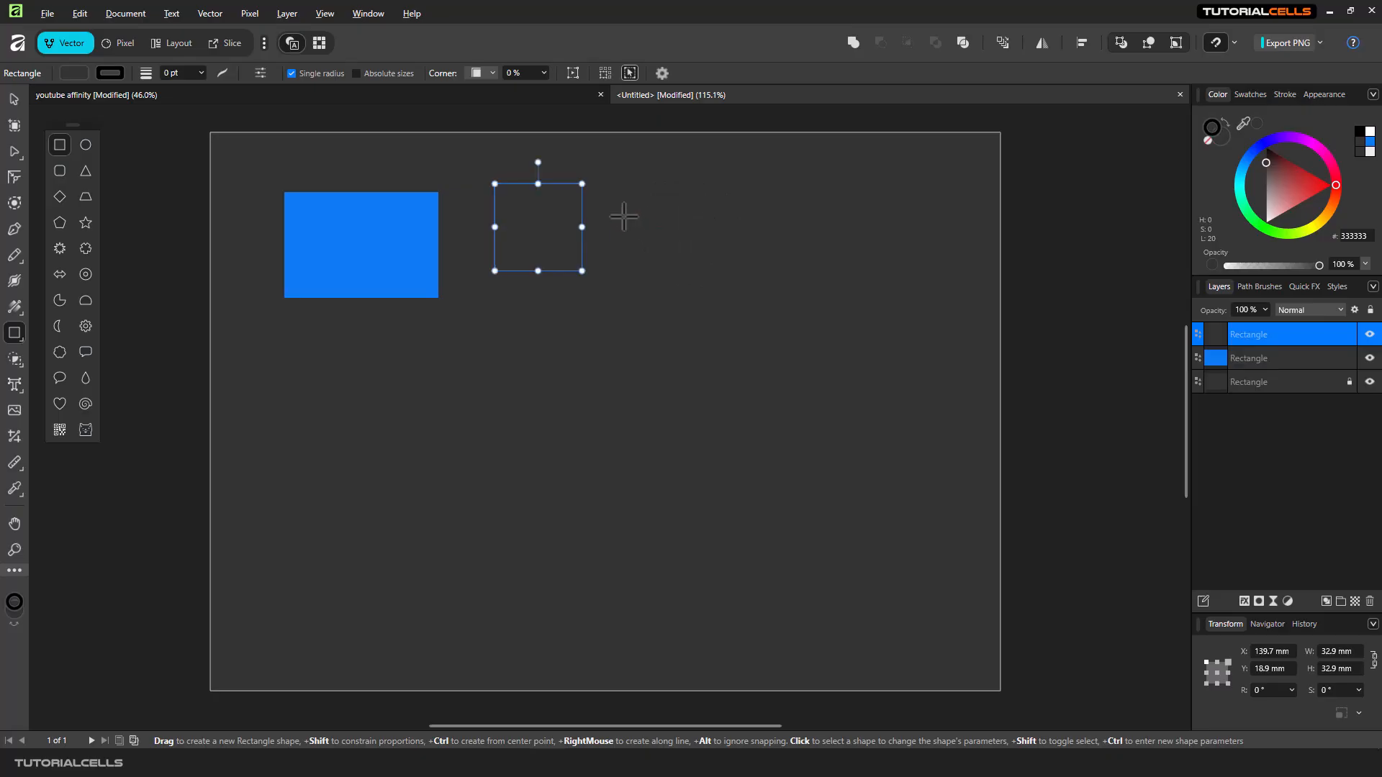
{"action": "left_click", "coordinate": [15, 102]}
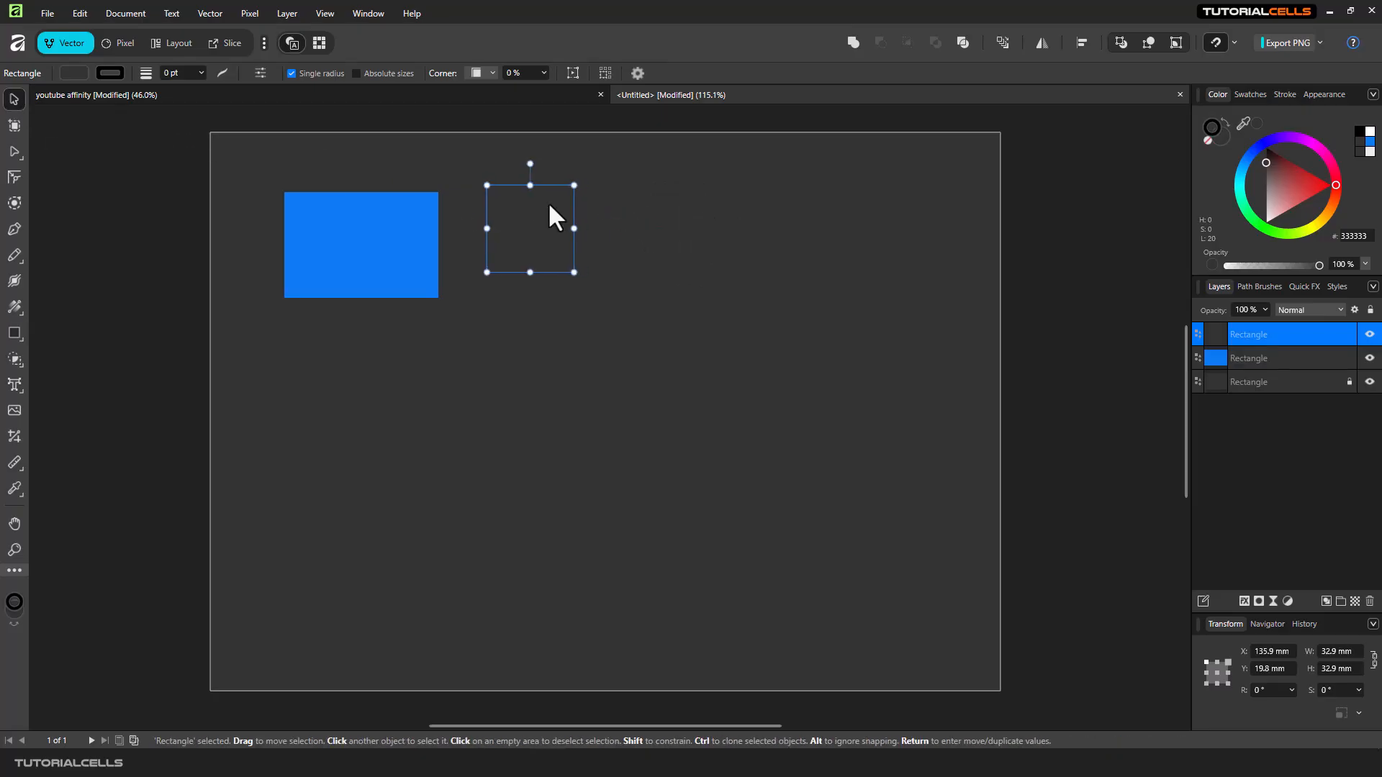
{"action": "key", "text": "Delete"}
Nudge the blue rectangle slightly upward and draw a second rectangle from its center, about 49 by 47 mm, placed to its lower right.
{"action": "left_click_drag", "start_coordinate": [435, 226], "coordinate": [406, 224]}
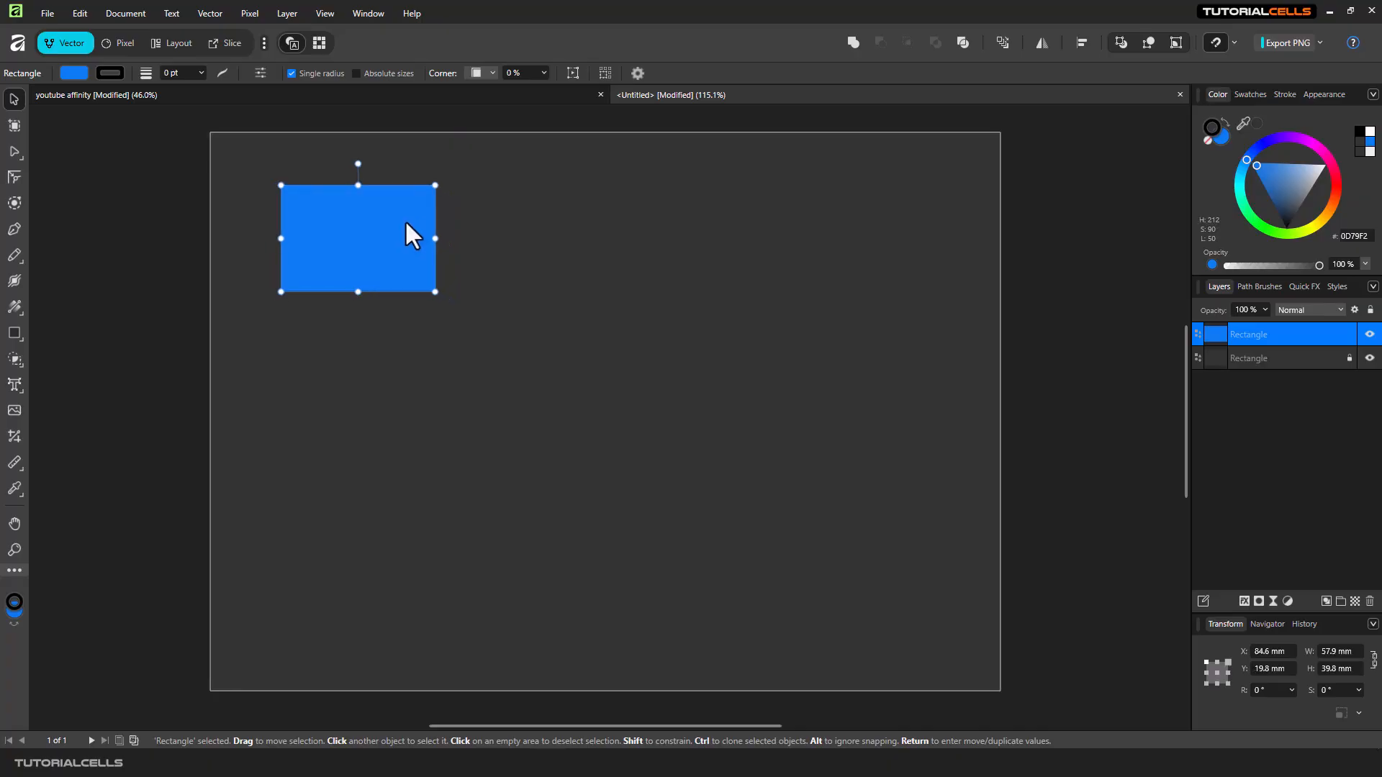
{"action": "left_click", "coordinate": [15, 333]}
{"action": "left_click_drag", "start_coordinate": [525, 210], "coordinate": [591, 274]}
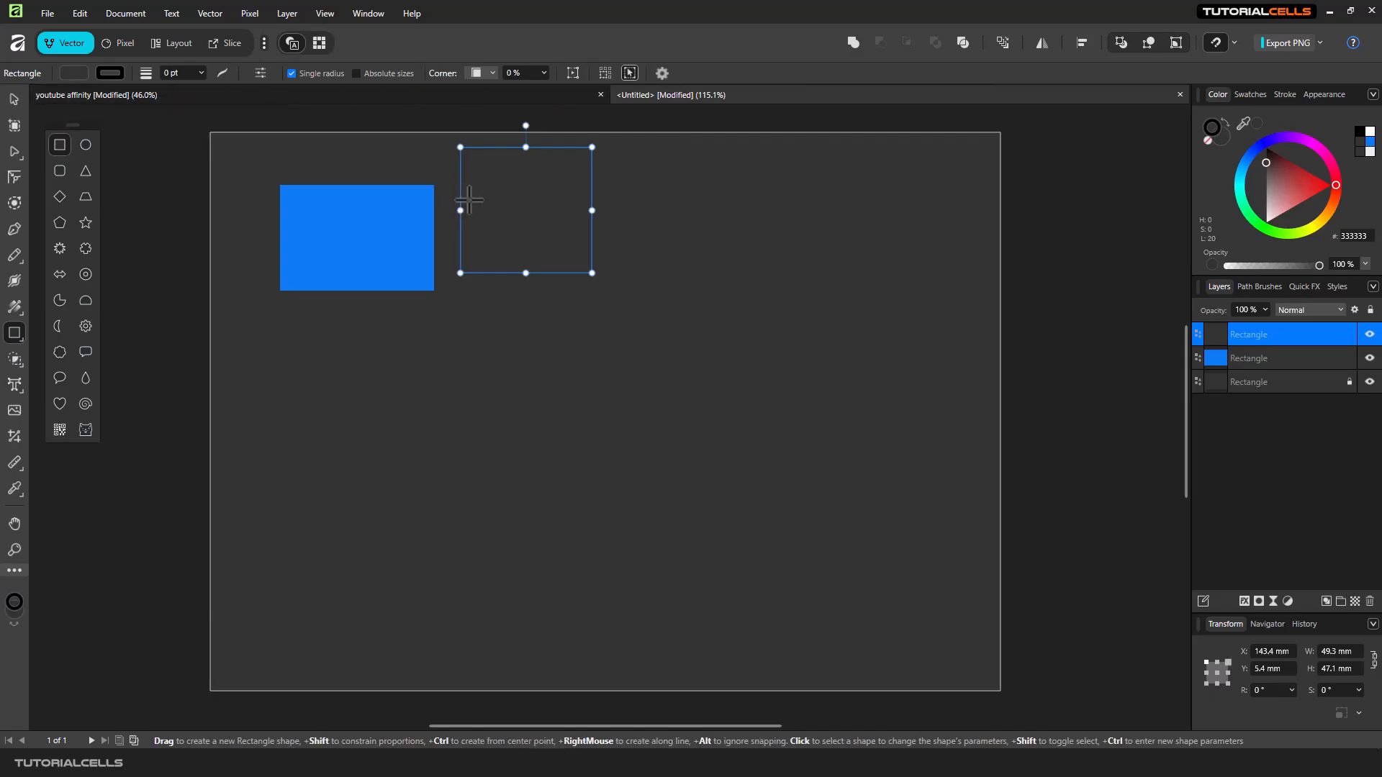
{"action": "left_click", "coordinate": [14, 100]}
{"action": "left_click_drag", "start_coordinate": [491, 207], "coordinate": [501, 267]}
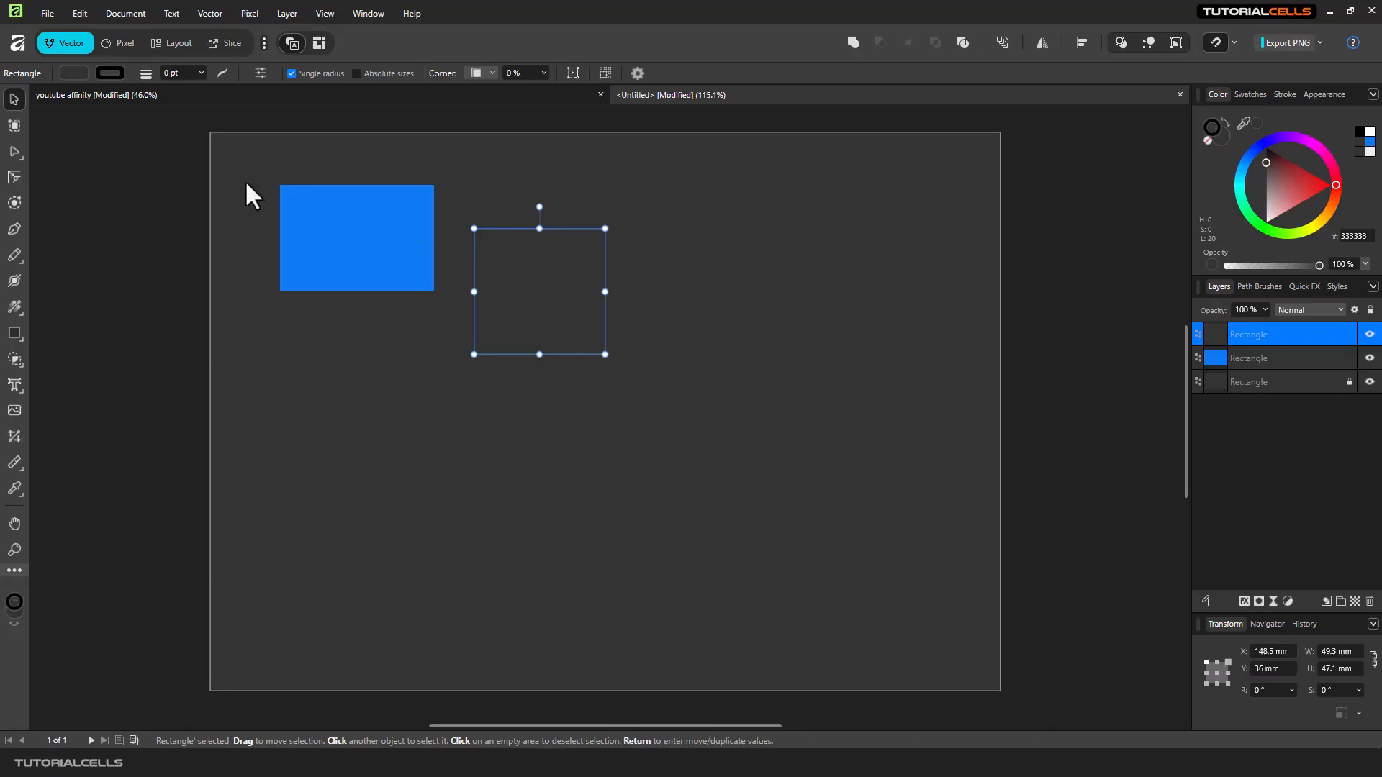
Fill the second rectangle with cyan (0DCAF2) and look through the color, gradient and hatch pattern fill options.
{"action": "left_click", "coordinate": [72, 74]}
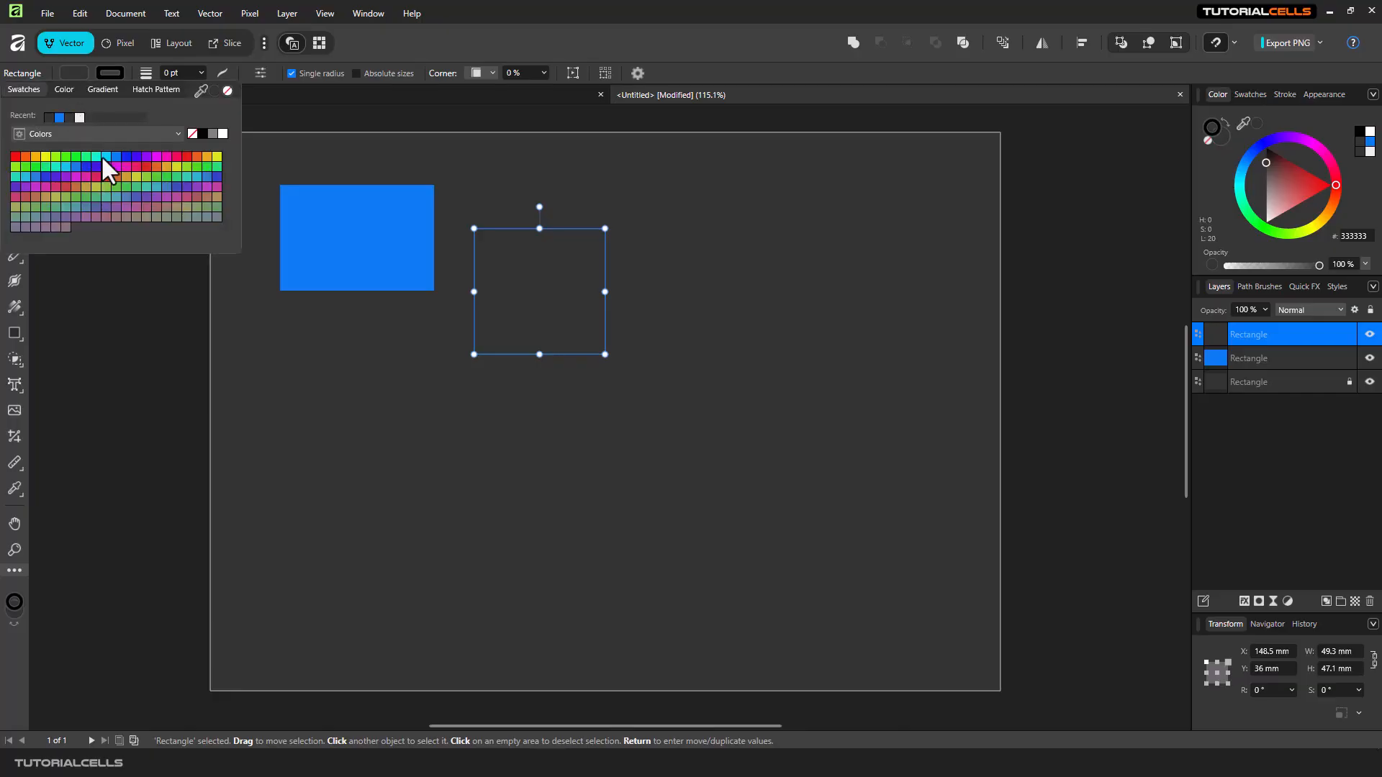
{"action": "left_click", "coordinate": [105, 156]}
{"action": "left_click", "coordinate": [60, 90]}
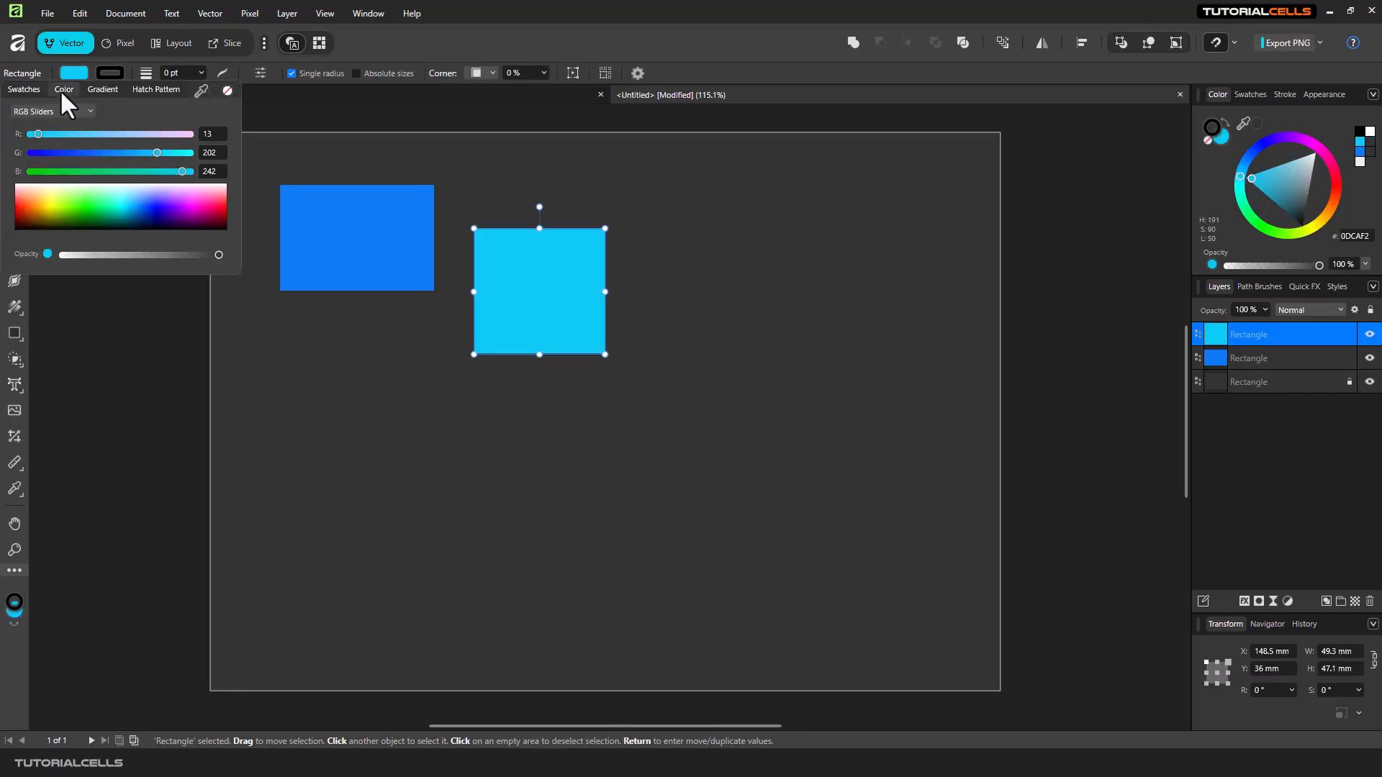
{"action": "left_click", "coordinate": [97, 90]}
{"action": "left_click", "coordinate": [158, 93]}
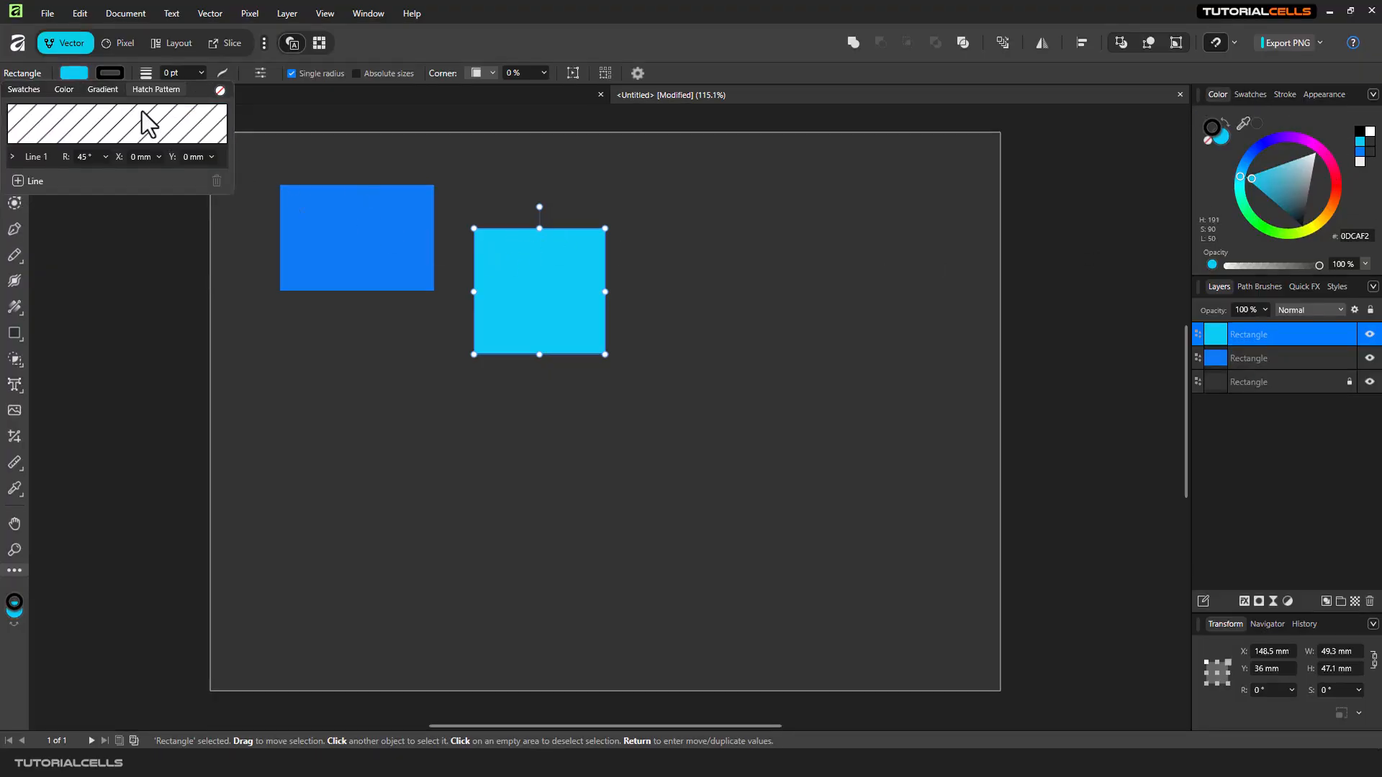
Give the cyan rectangle a magenta stroke with a width of 6.9 pt.
{"action": "left_click", "coordinate": [118, 74]}
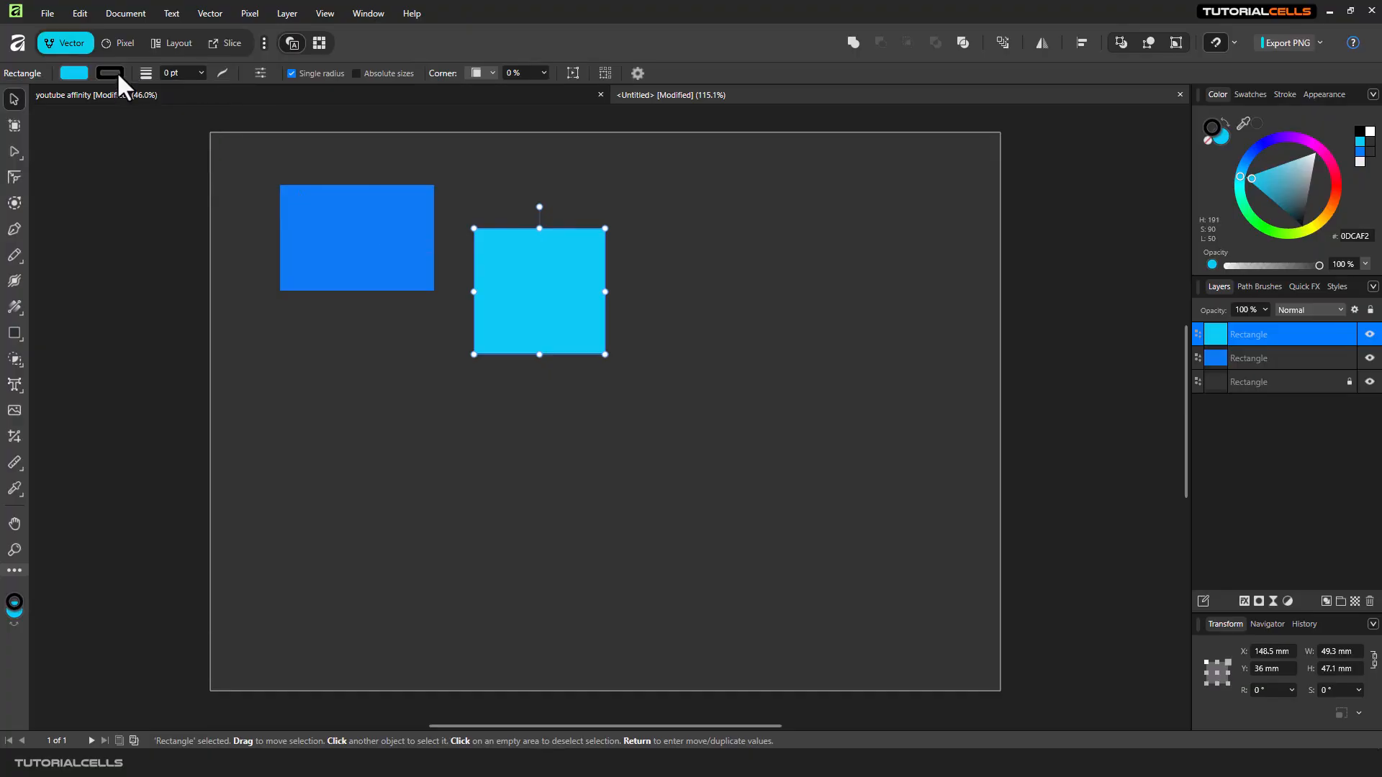
{"action": "left_click_drag", "start_coordinate": [541, 274], "coordinate": [541, 268]}
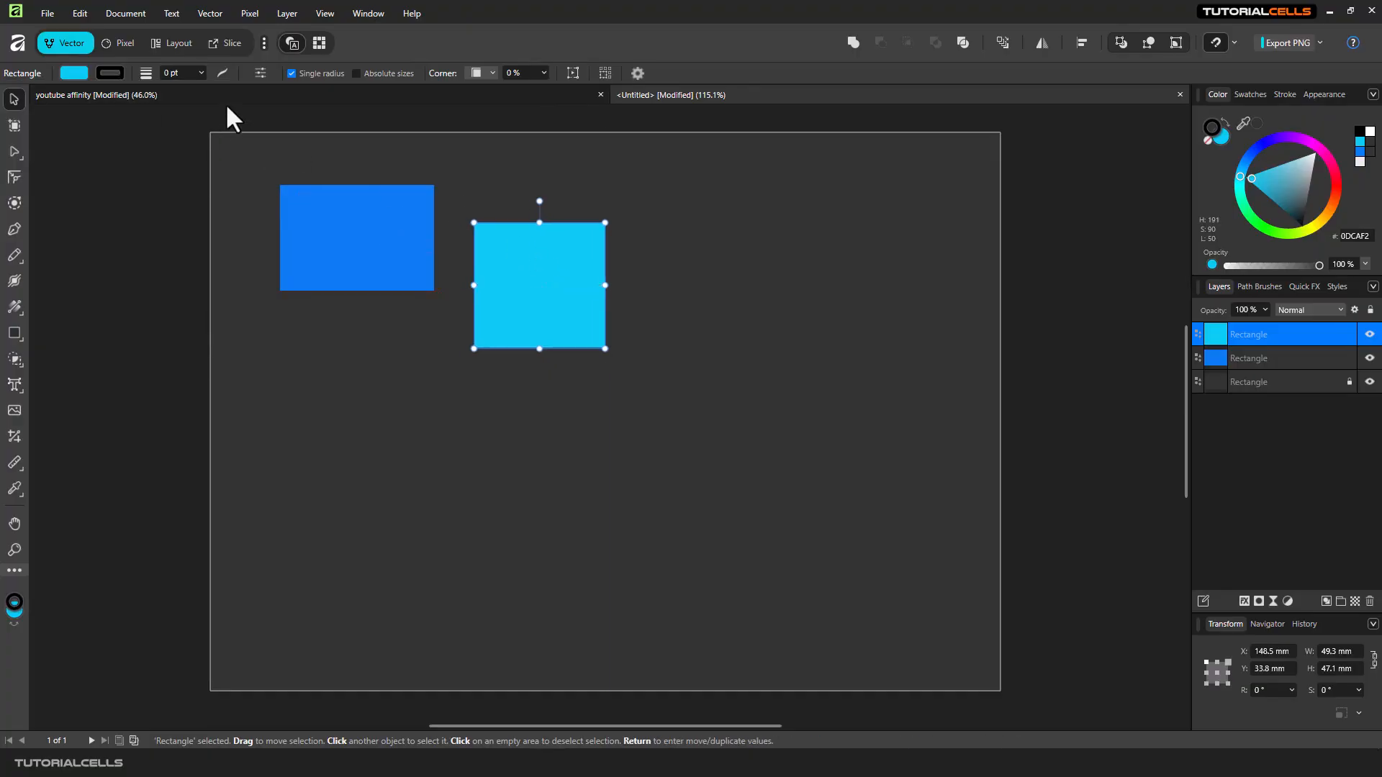
{"action": "left_click", "coordinate": [111, 73]}
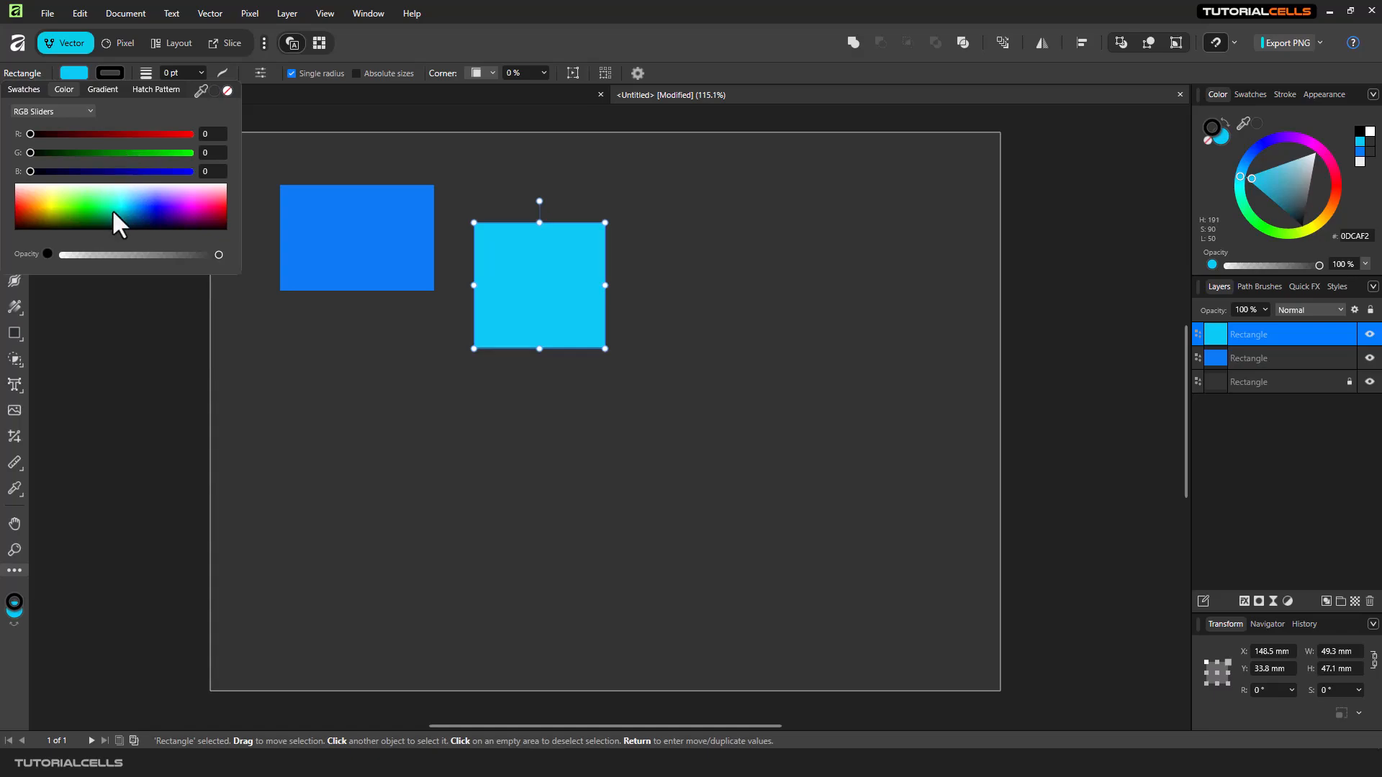
{"action": "mouse_move", "coordinate": [113, 214]}
{"action": "left_mouse_down"}
{"action": "mouse_move", "coordinate": [150, 231]}
{"action": "mouse_move", "coordinate": [218, 229]}
{"action": "left_mouse_up"}
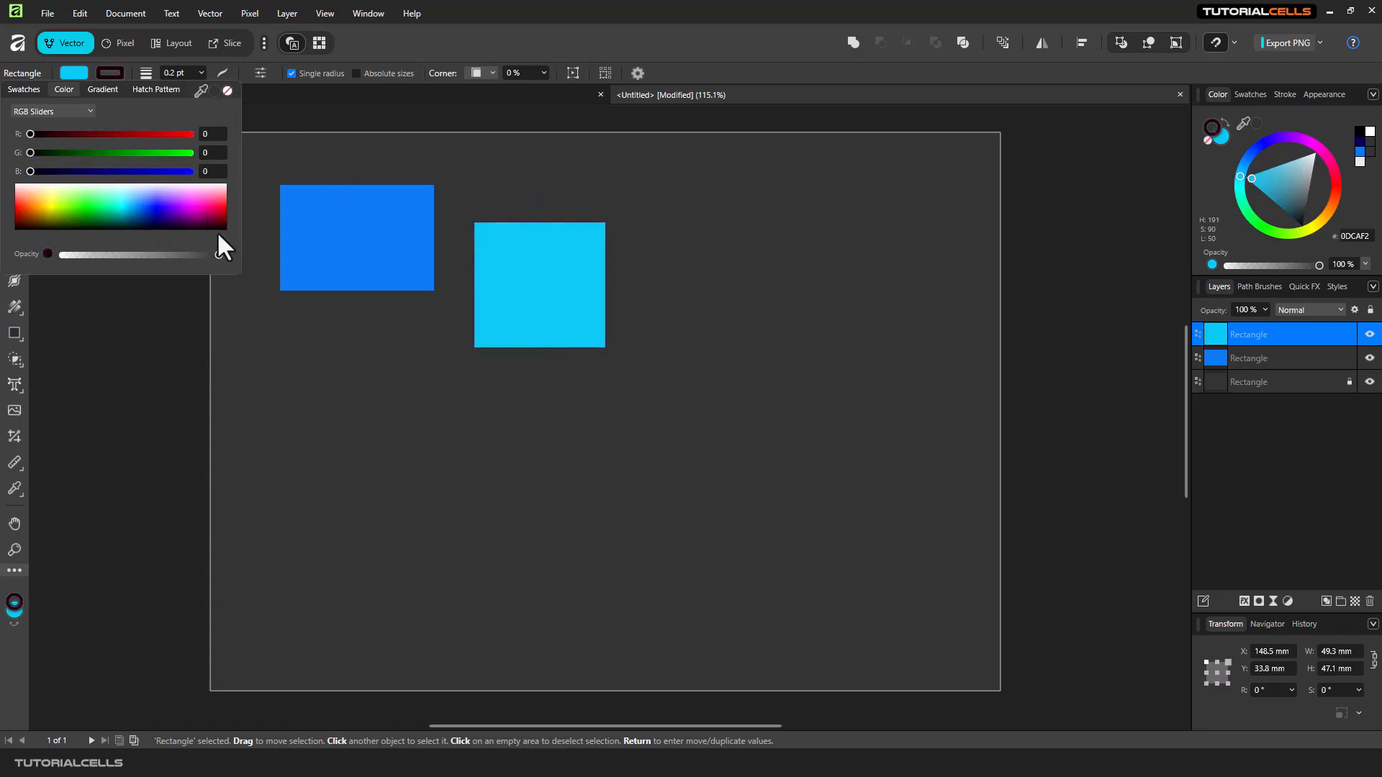
{"action": "left_click", "coordinate": [33, 89]}
{"action": "left_click", "coordinate": [157, 157]}
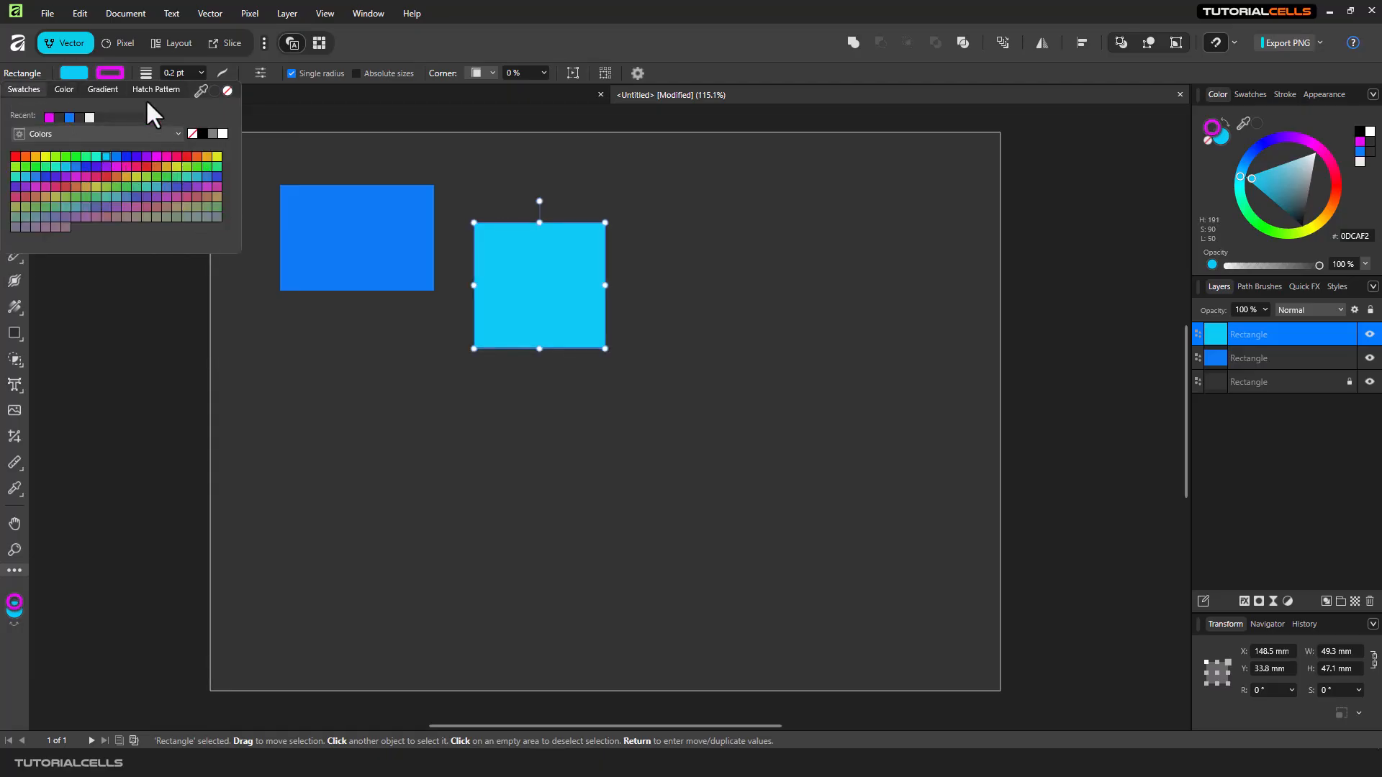
{"action": "left_click", "coordinate": [201, 71]}
{"action": "left_click", "coordinate": [200, 74]}
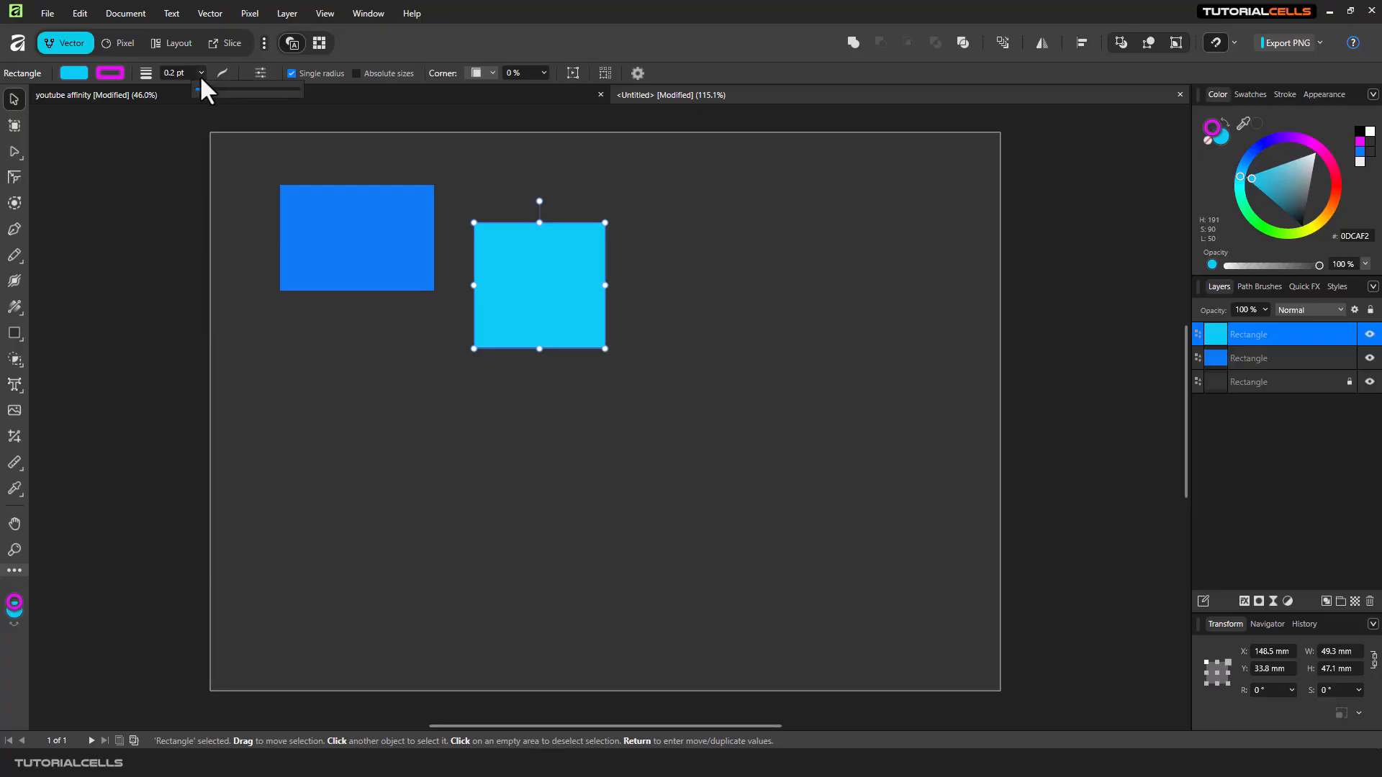
{"action": "left_click_drag", "start_coordinate": [219, 89], "coordinate": [233, 91]}
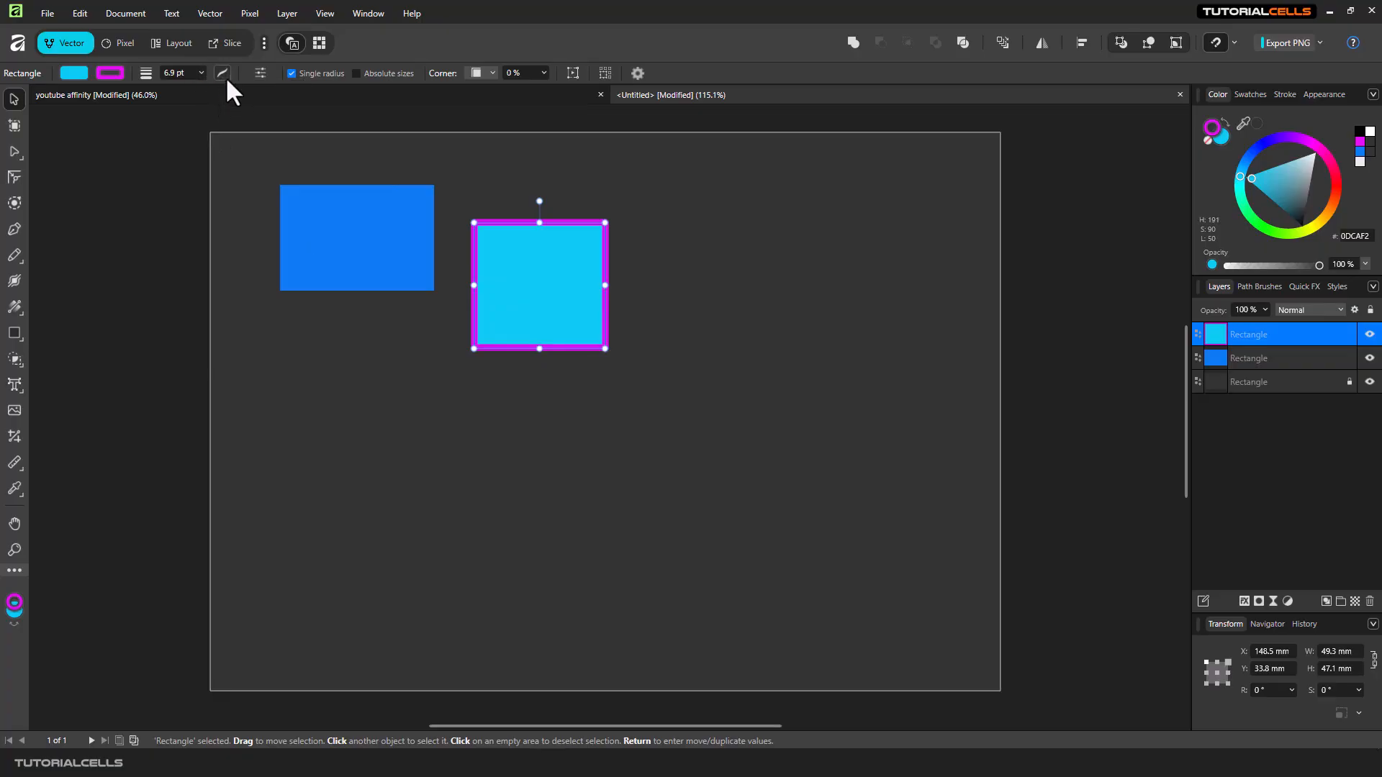
Examine the detailed stroke settings and reselect the cyan rectangle.
{"action": "left_click", "coordinate": [223, 73]}
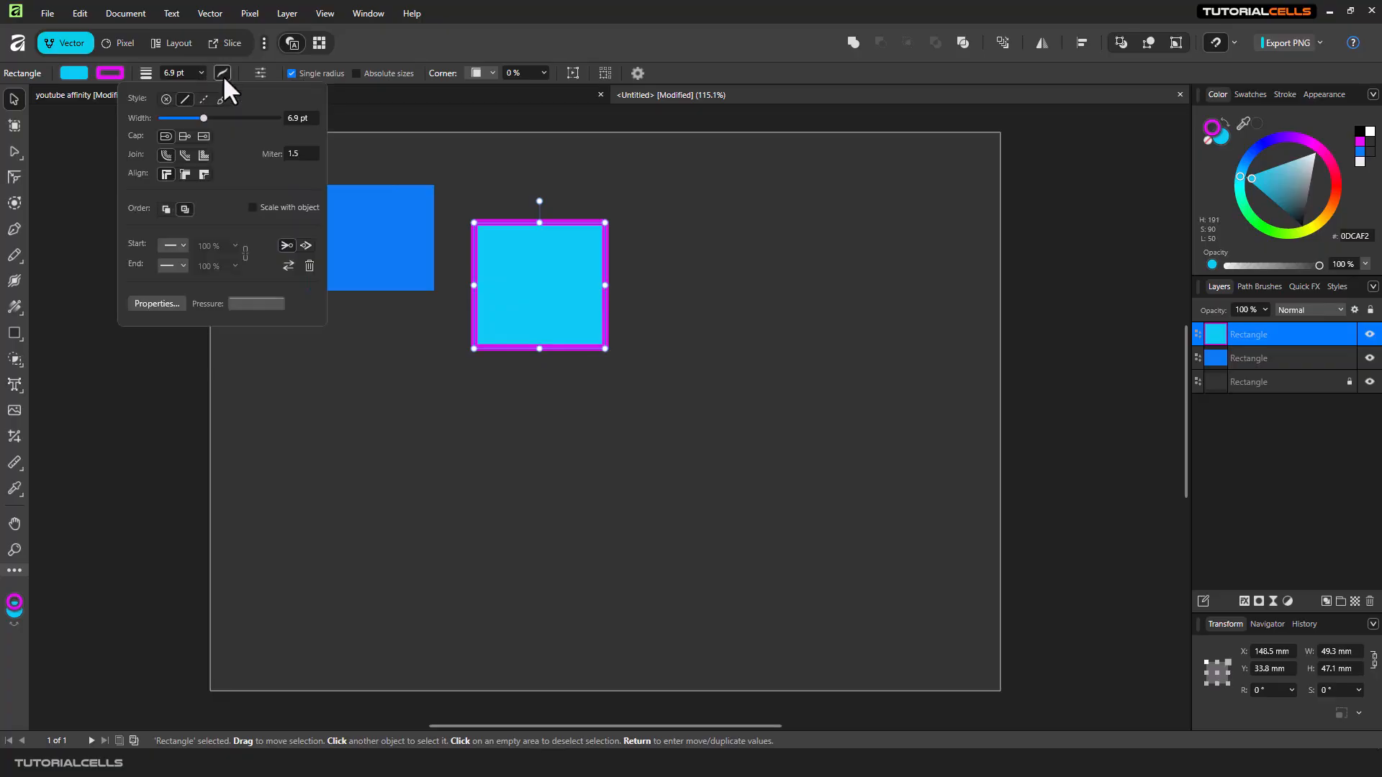
{"action": "left_click", "coordinate": [731, 165]}
{"action": "left_click", "coordinate": [731, 165]}
{"action": "left_click", "coordinate": [1285, 94]}
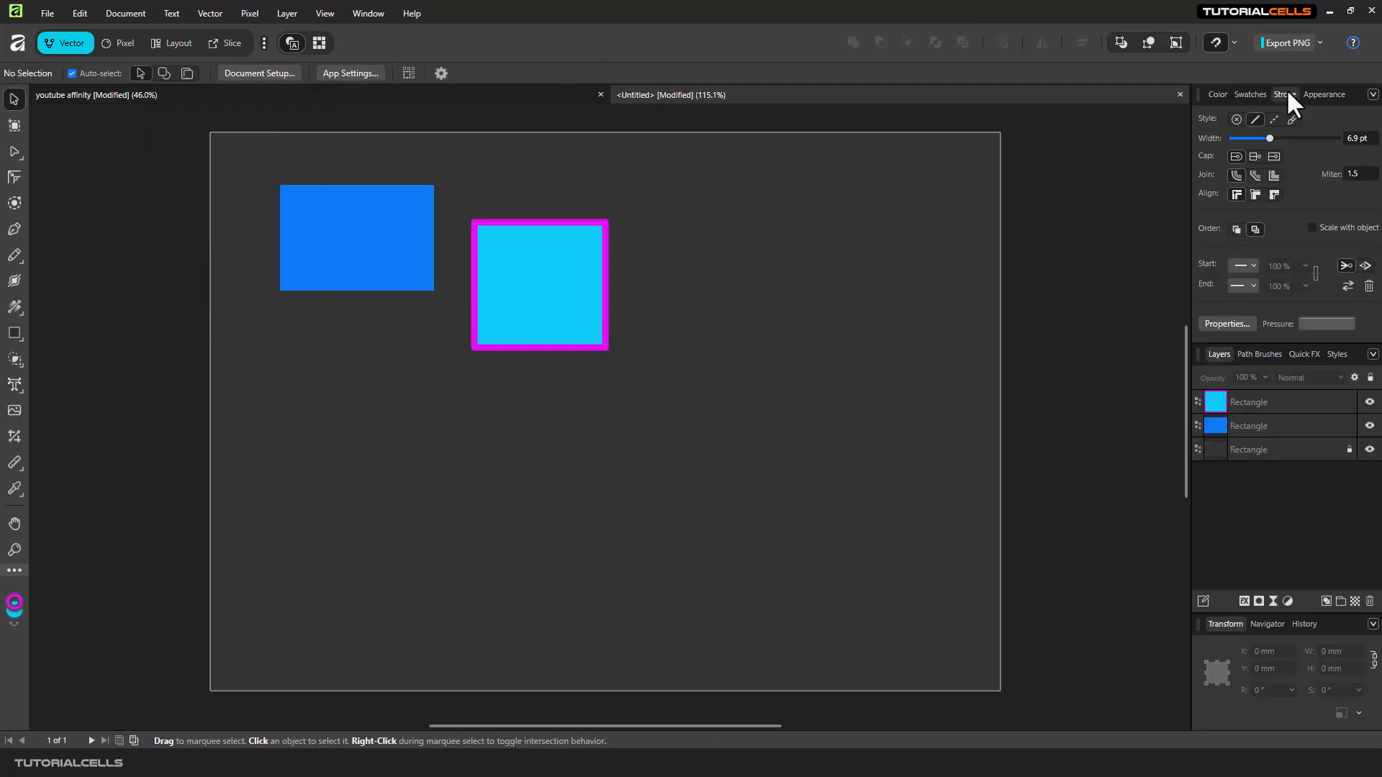
{"action": "left_click", "coordinate": [570, 318]}
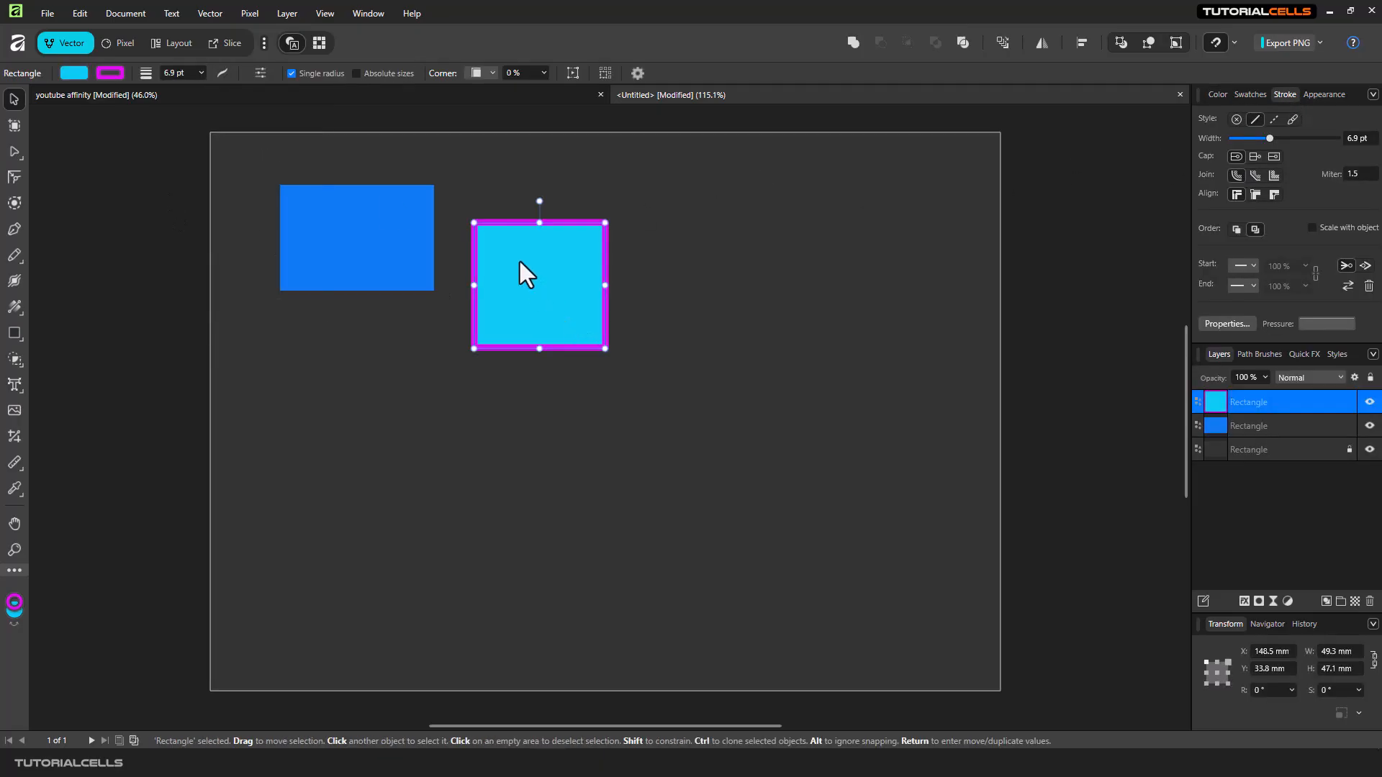
Try the straight-cut corner preset and the single-rounded-corner preset on the cyan rectangle.
{"action": "left_click", "coordinate": [260, 73]}
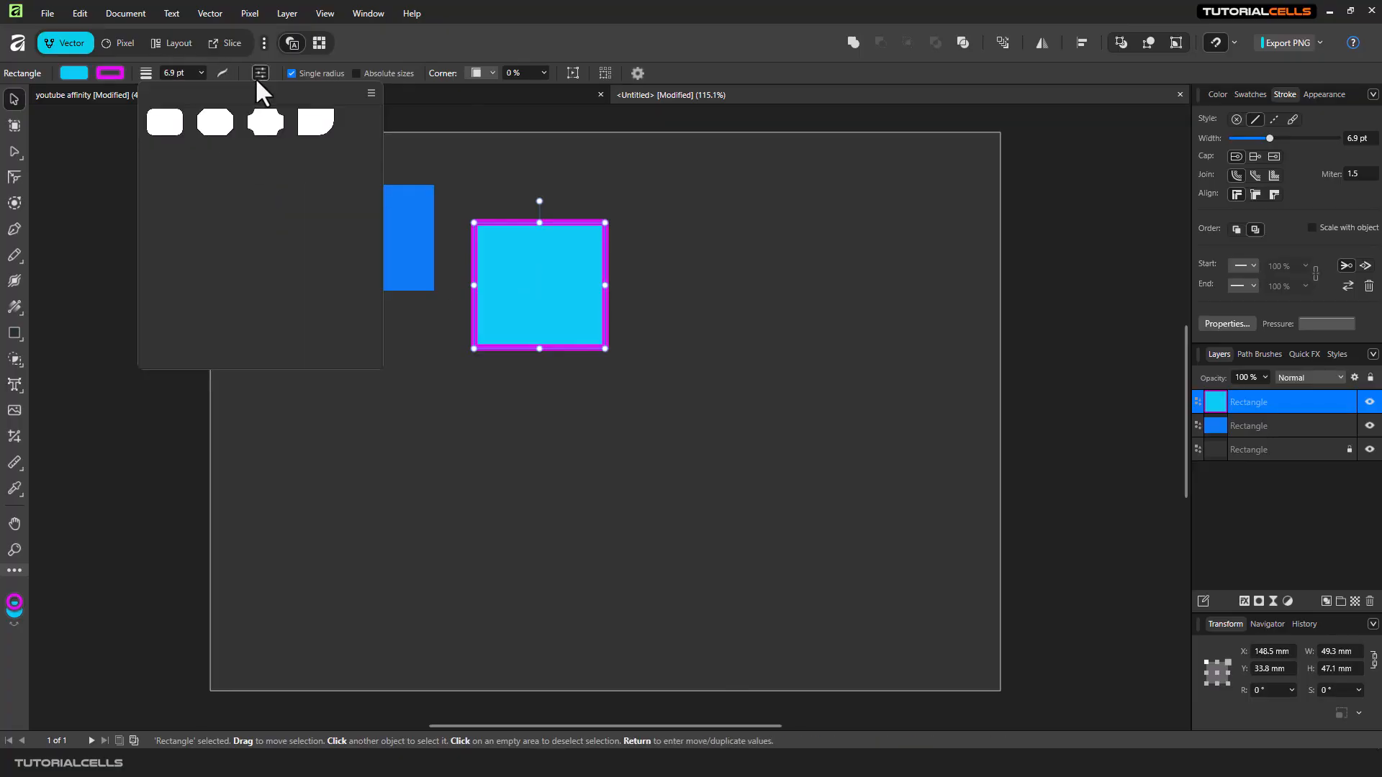
{"action": "left_click", "coordinate": [204, 126]}
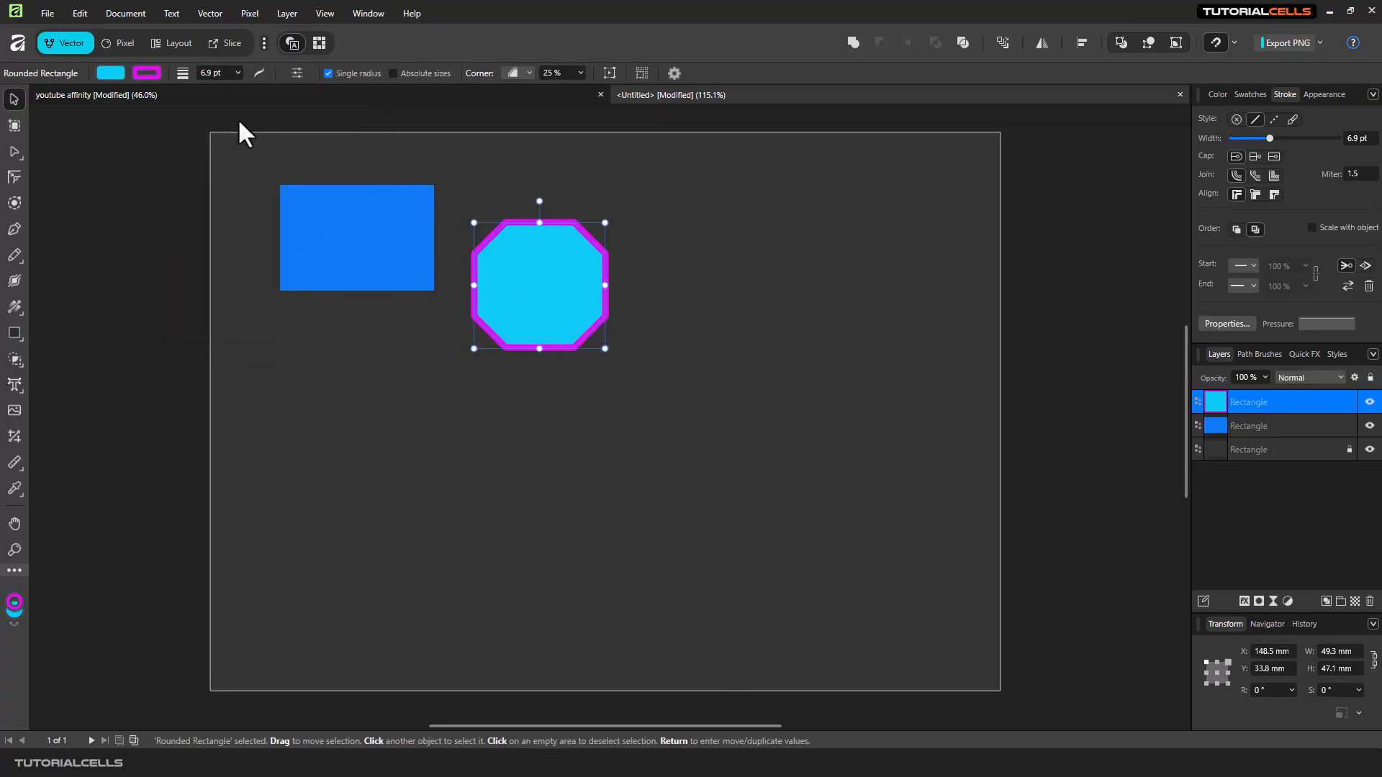
{"action": "left_click", "coordinate": [296, 73]}
{"action": "left_click", "coordinate": [348, 123]}
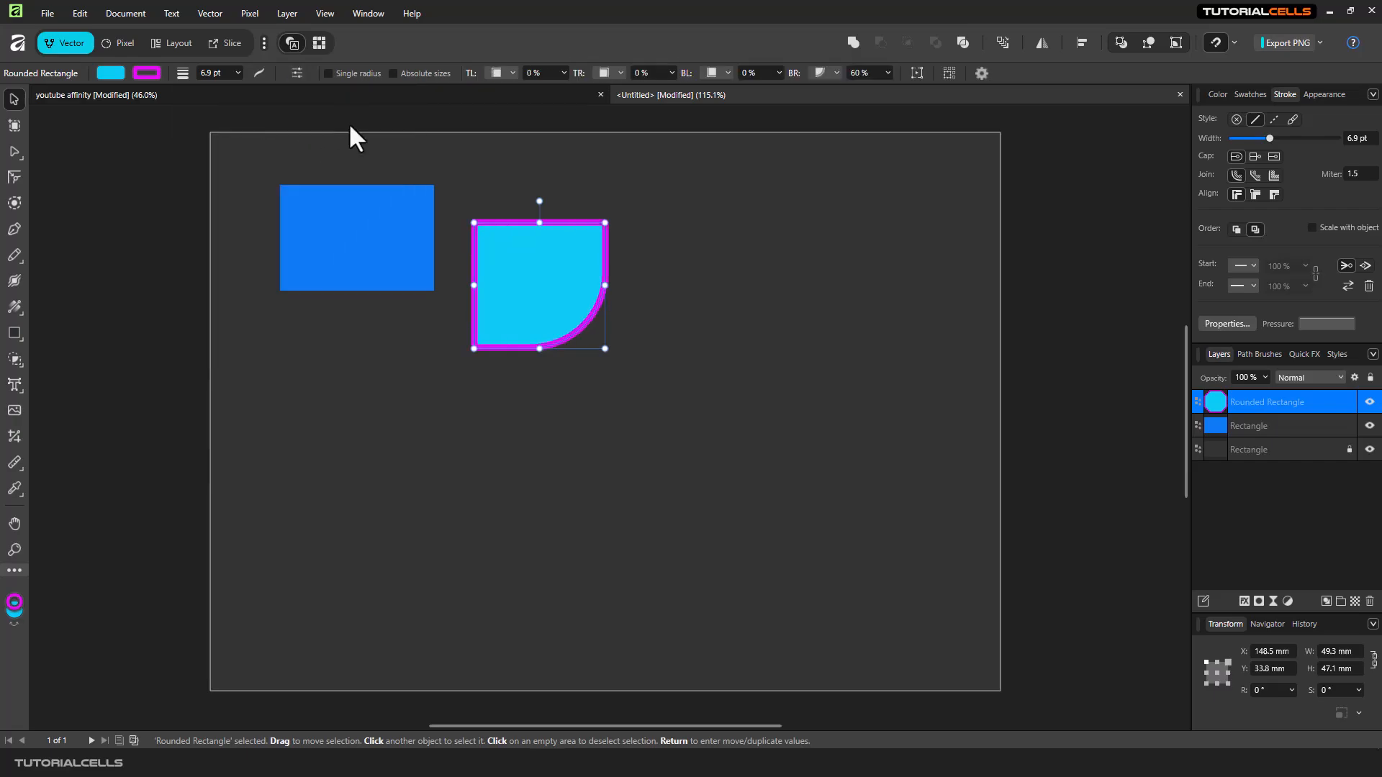
Apply the preset with four rounded corners to the cyan shape and move it farther right of the blue rectangle.
{"action": "left_click", "coordinate": [296, 72]}
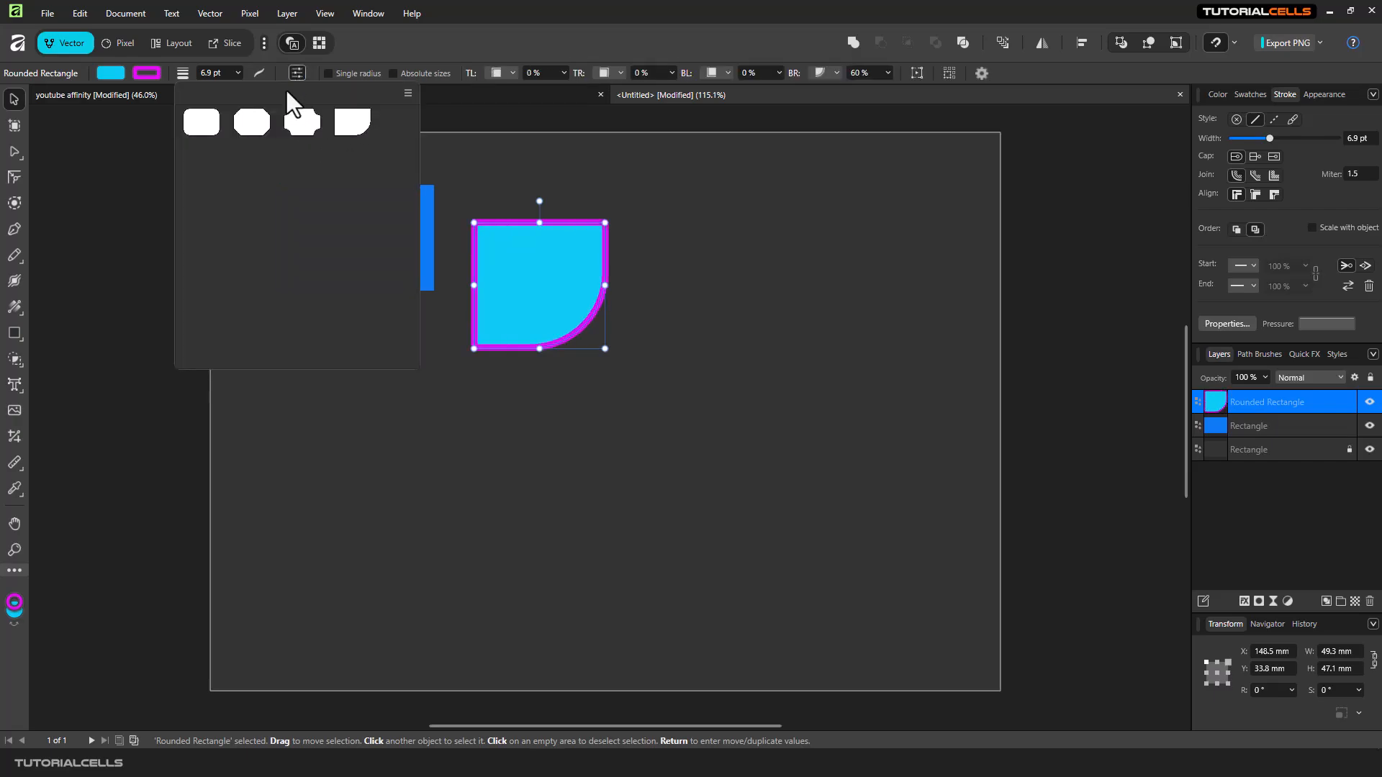
{"action": "left_click", "coordinate": [213, 128]}
{"action": "left_click_drag", "start_coordinate": [542, 265], "coordinate": [608, 257]}
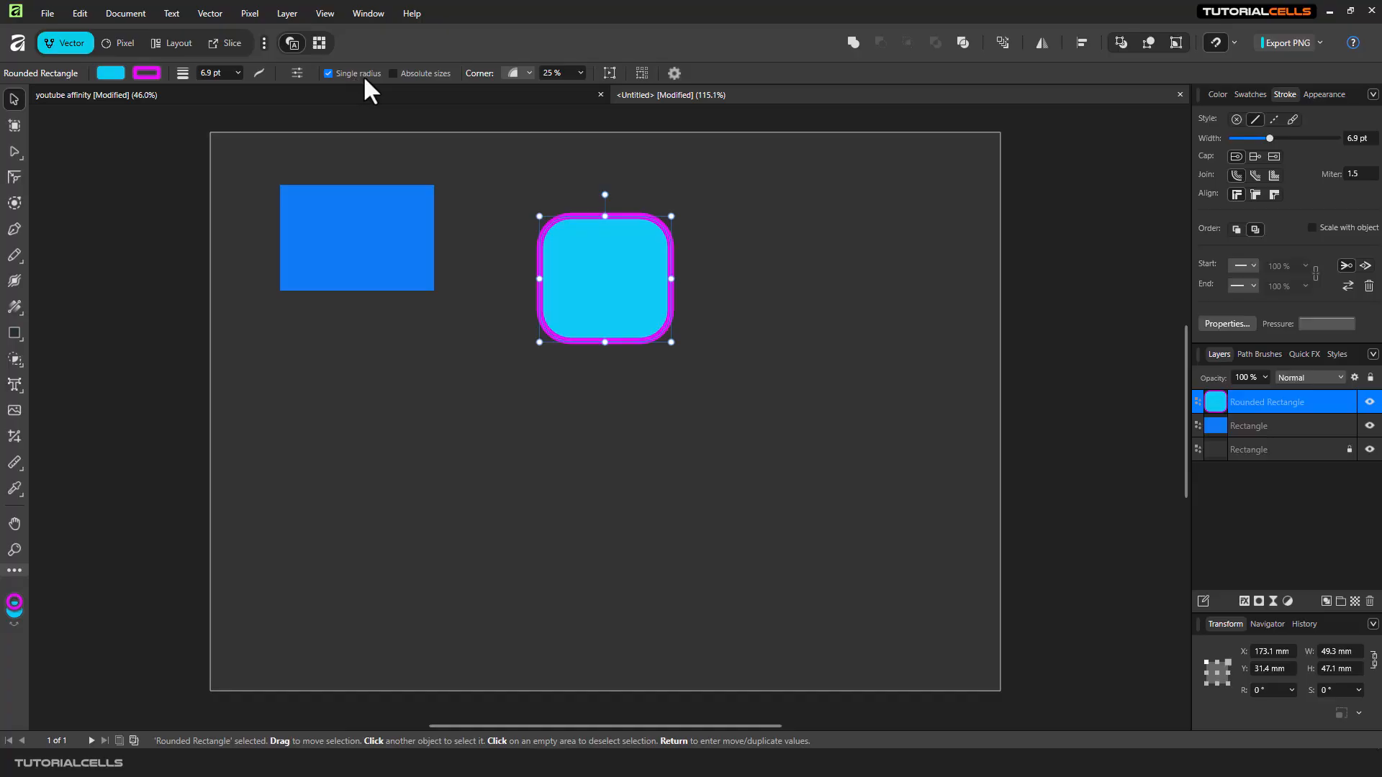
Try the Straight corner type on the cyan shape, switch back to Rounded and set the corner radius to 18%.
{"action": "left_click", "coordinate": [526, 74]}
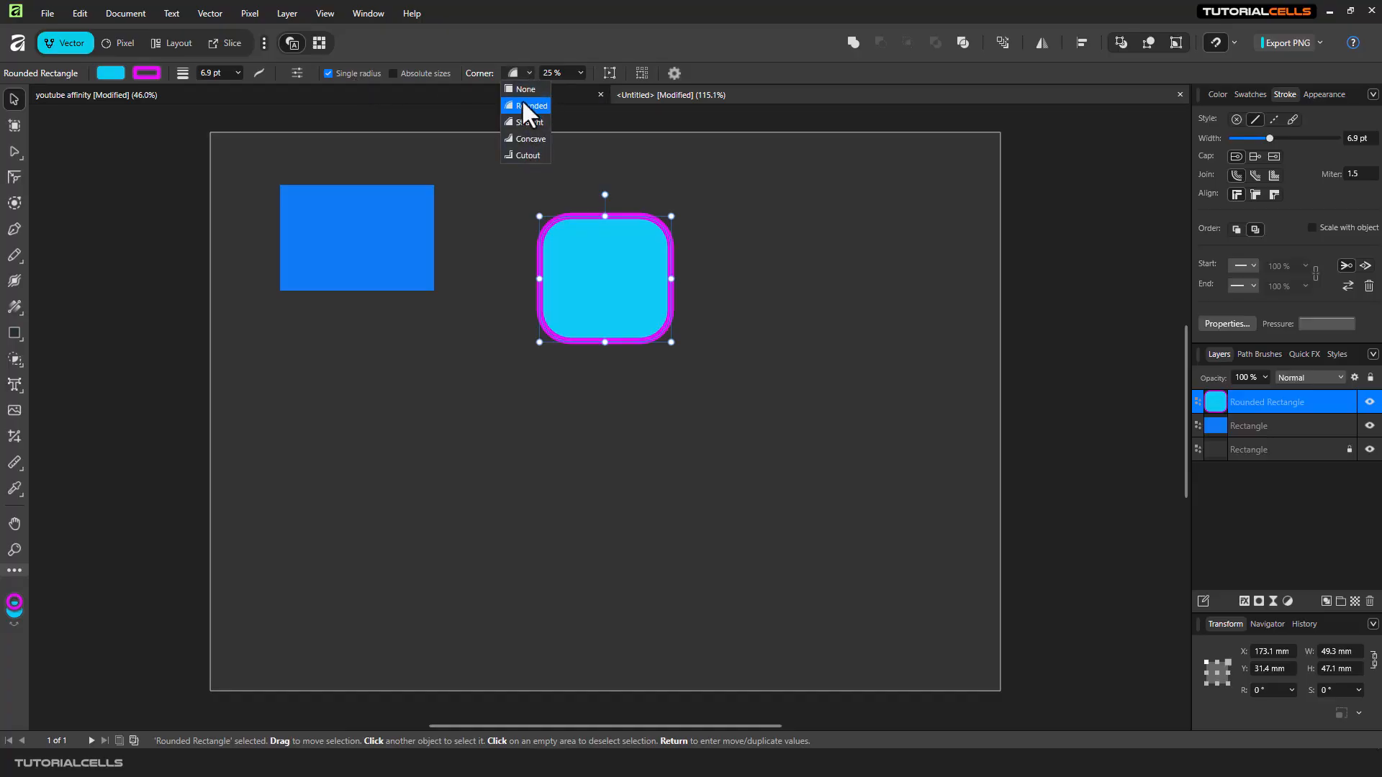
{"action": "left_click", "coordinate": [523, 115]}
{"action": "left_click", "coordinate": [523, 71]}
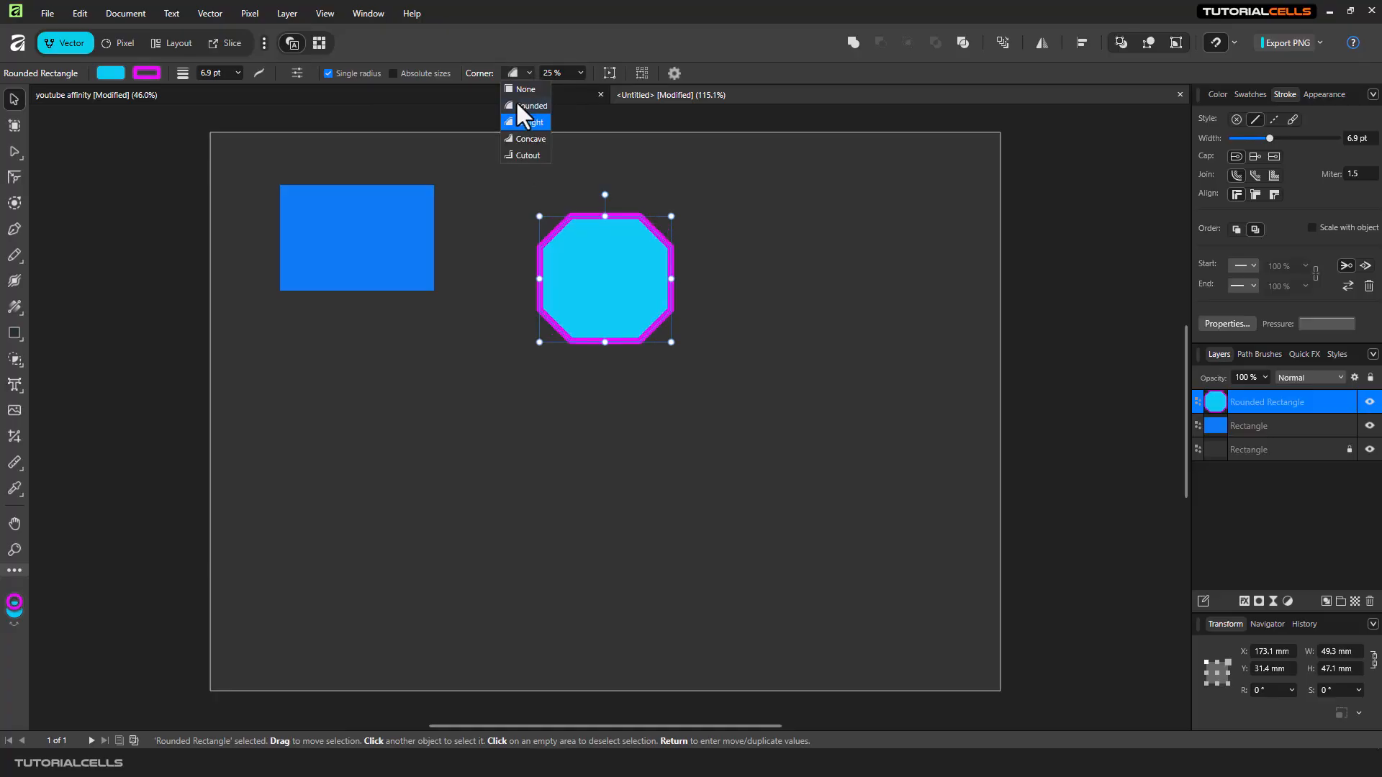
{"action": "left_click", "coordinate": [521, 105]}
{"action": "left_click", "coordinate": [580, 73]}
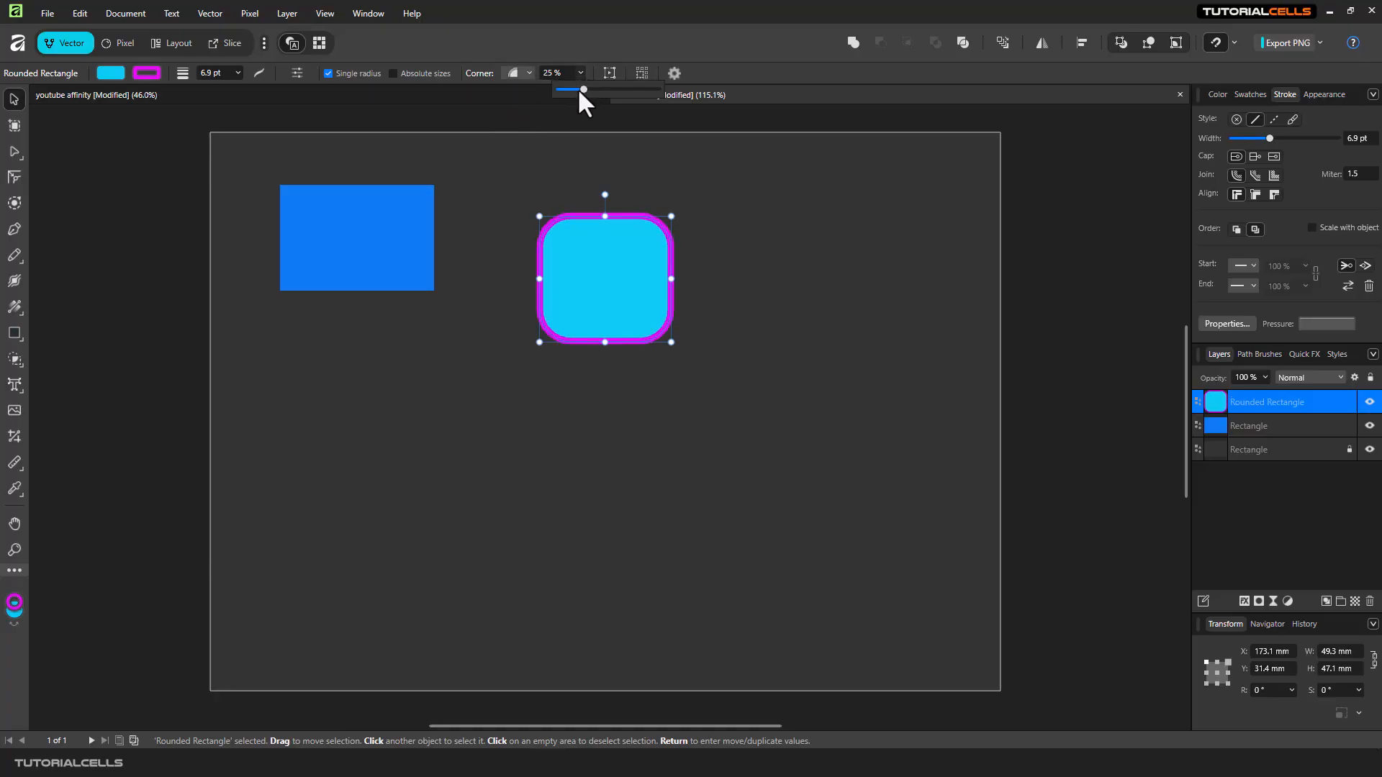
{"action": "mouse_move", "coordinate": [579, 88]}
{"action": "left_mouse_down"}
{"action": "mouse_move", "coordinate": [600, 90]}
{"action": "mouse_move", "coordinate": [576, 92]}
{"action": "left_mouse_up"}
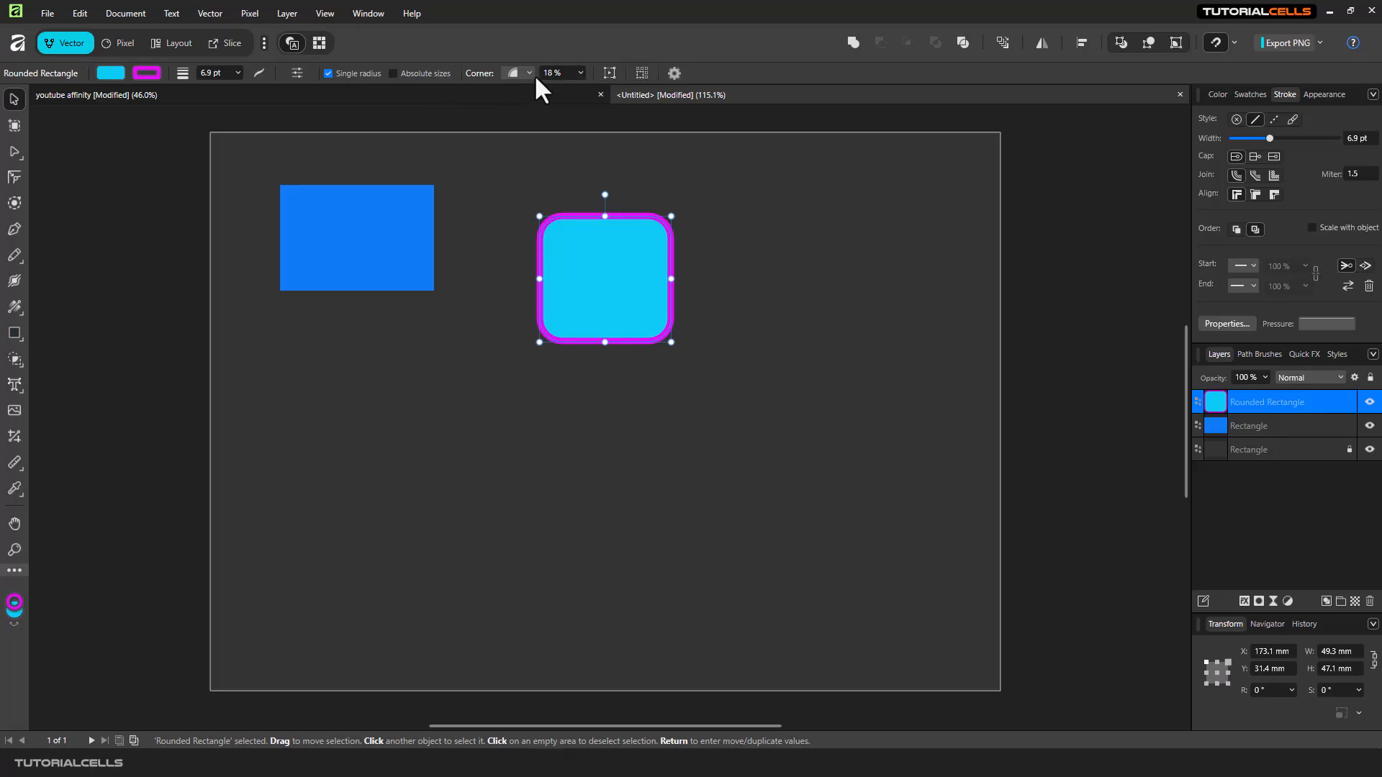
Set the cyan shape's corner radius to 10.6 mm using absolute sizes, and turn off both Absolute sizes and Single radius.
{"action": "left_click", "coordinate": [428, 73]}
{"action": "left_click", "coordinate": [579, 73]}
{"action": "left_click_drag", "start_coordinate": [582, 87], "coordinate": [592, 89]}
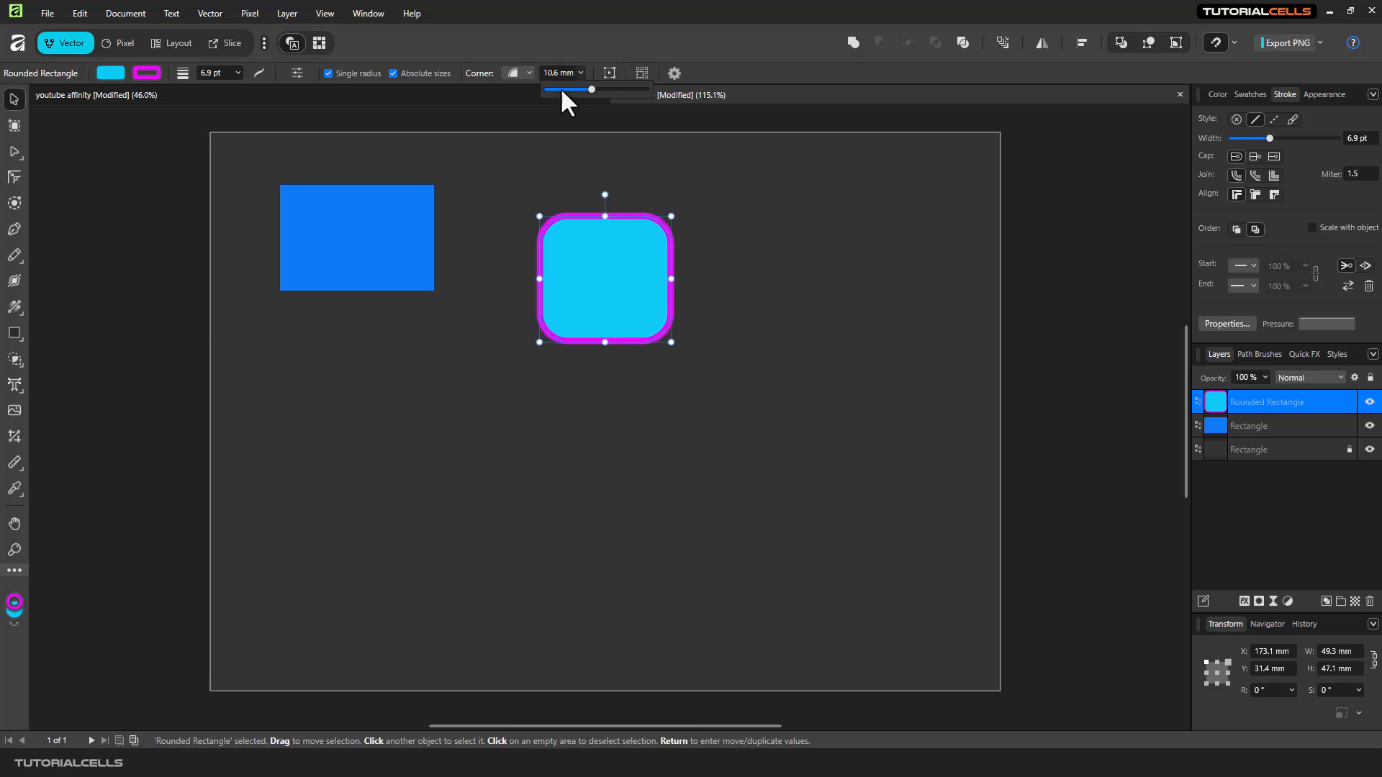
{"action": "left_click", "coordinate": [393, 74]}
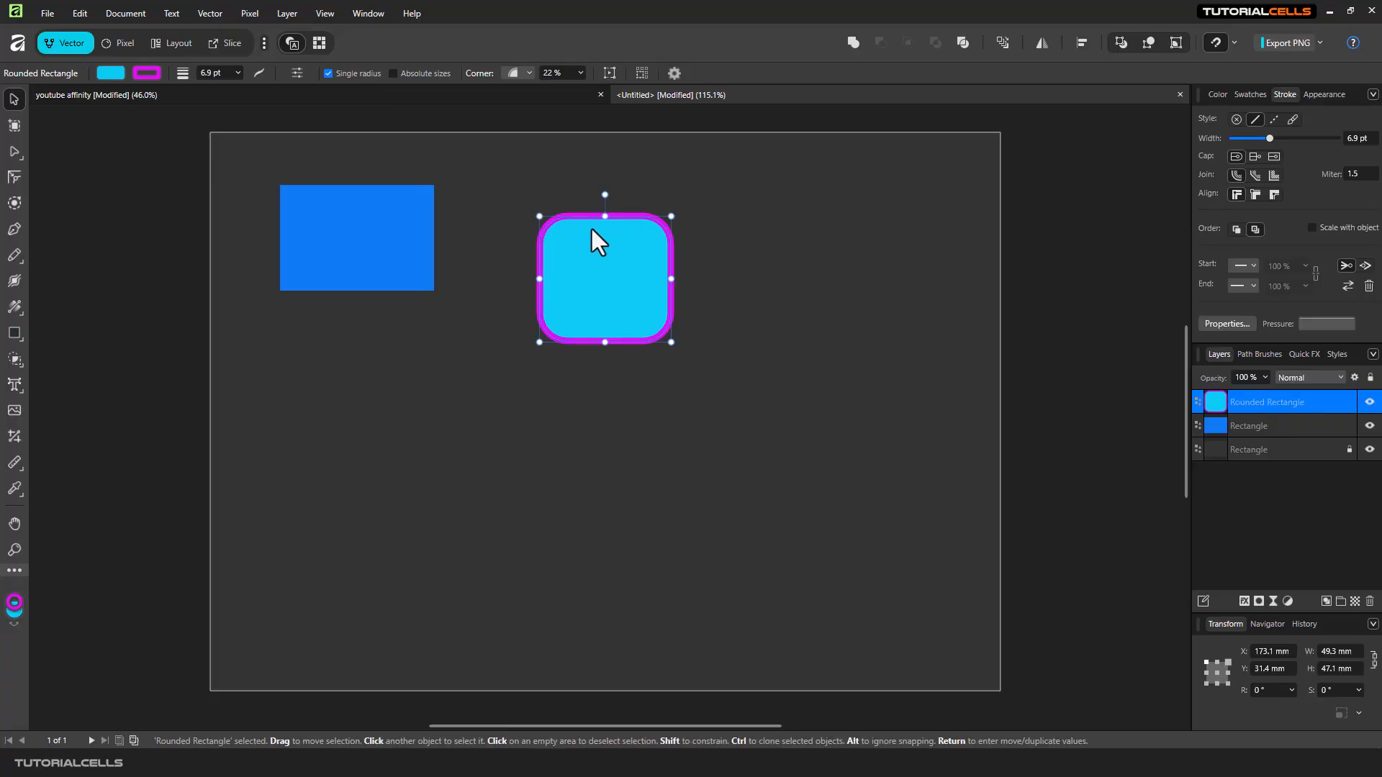
{"action": "left_click", "coordinate": [352, 73]}
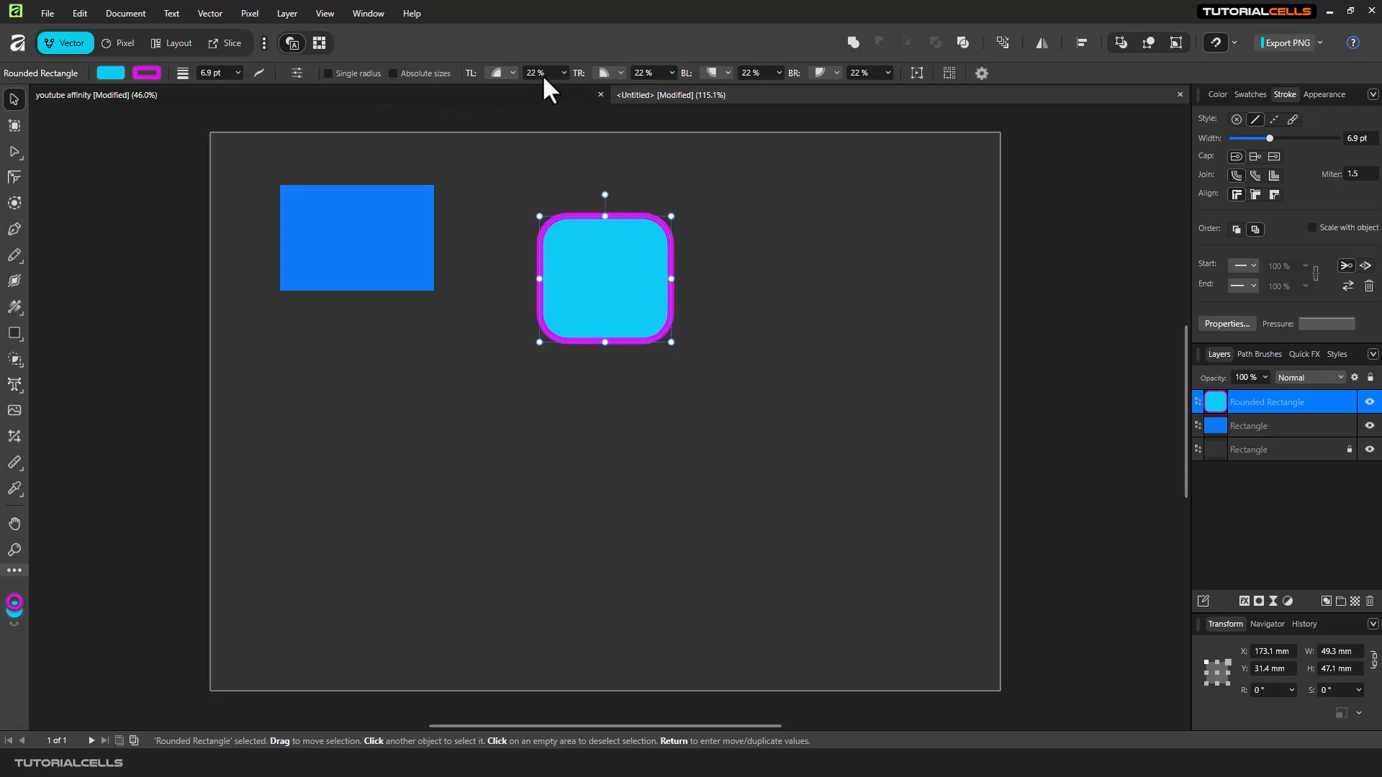
Set the cyan shape's individual corner radii to 27% top-left, 38% top-right and 63% bottom-left.
{"action": "left_click", "coordinate": [563, 73]}
{"action": "mouse_move", "coordinate": [563, 89]}
{"action": "left_mouse_down"}
{"action": "mouse_move", "coordinate": [584, 93]}
{"action": "mouse_move", "coordinate": [570, 98]}
{"action": "left_mouse_up"}
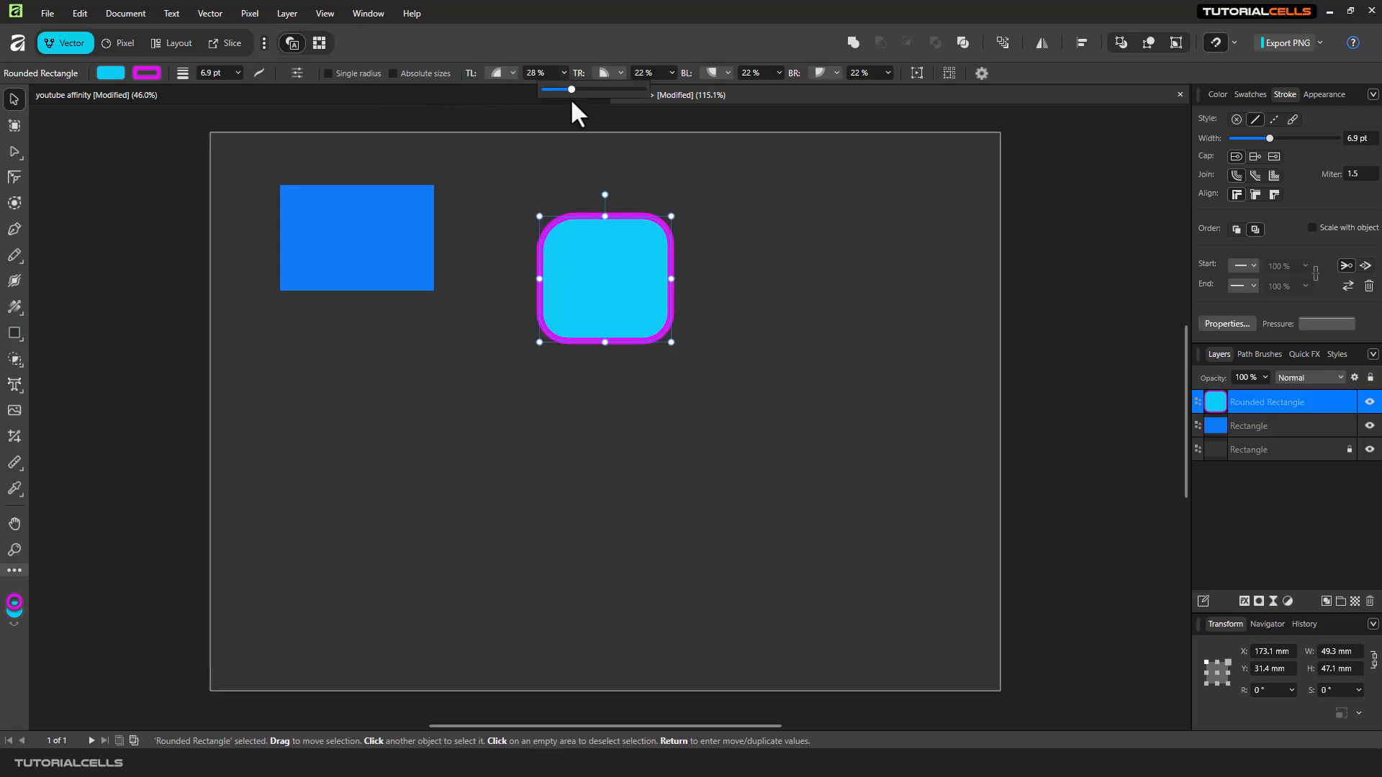
{"action": "left_click", "coordinate": [672, 72]}
{"action": "mouse_move", "coordinate": [674, 88]}
{"action": "left_mouse_down"}
{"action": "mouse_move", "coordinate": [707, 89]}
{"action": "mouse_move", "coordinate": [690, 90]}
{"action": "left_mouse_up"}
{"action": "left_click", "coordinate": [779, 73]}
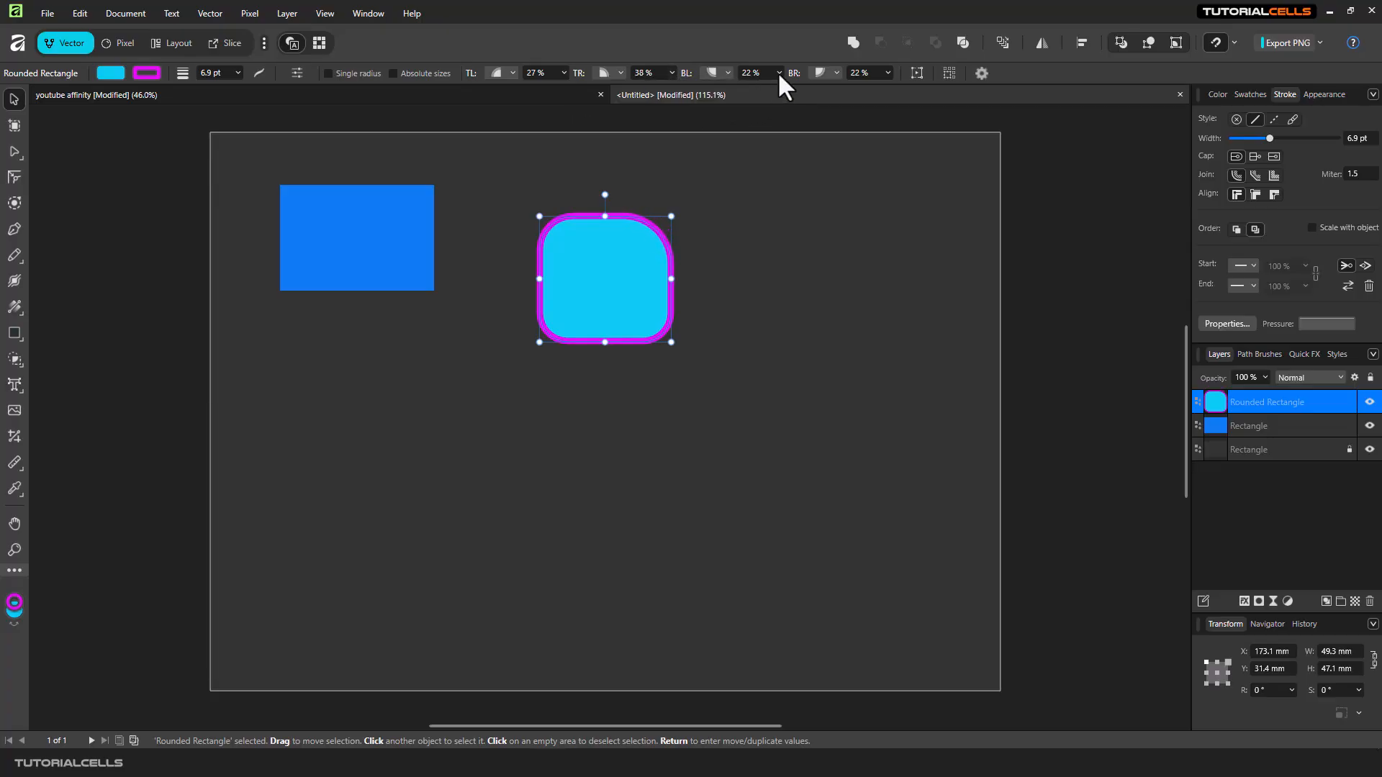
{"action": "left_click_drag", "start_coordinate": [781, 90], "coordinate": [819, 89]}
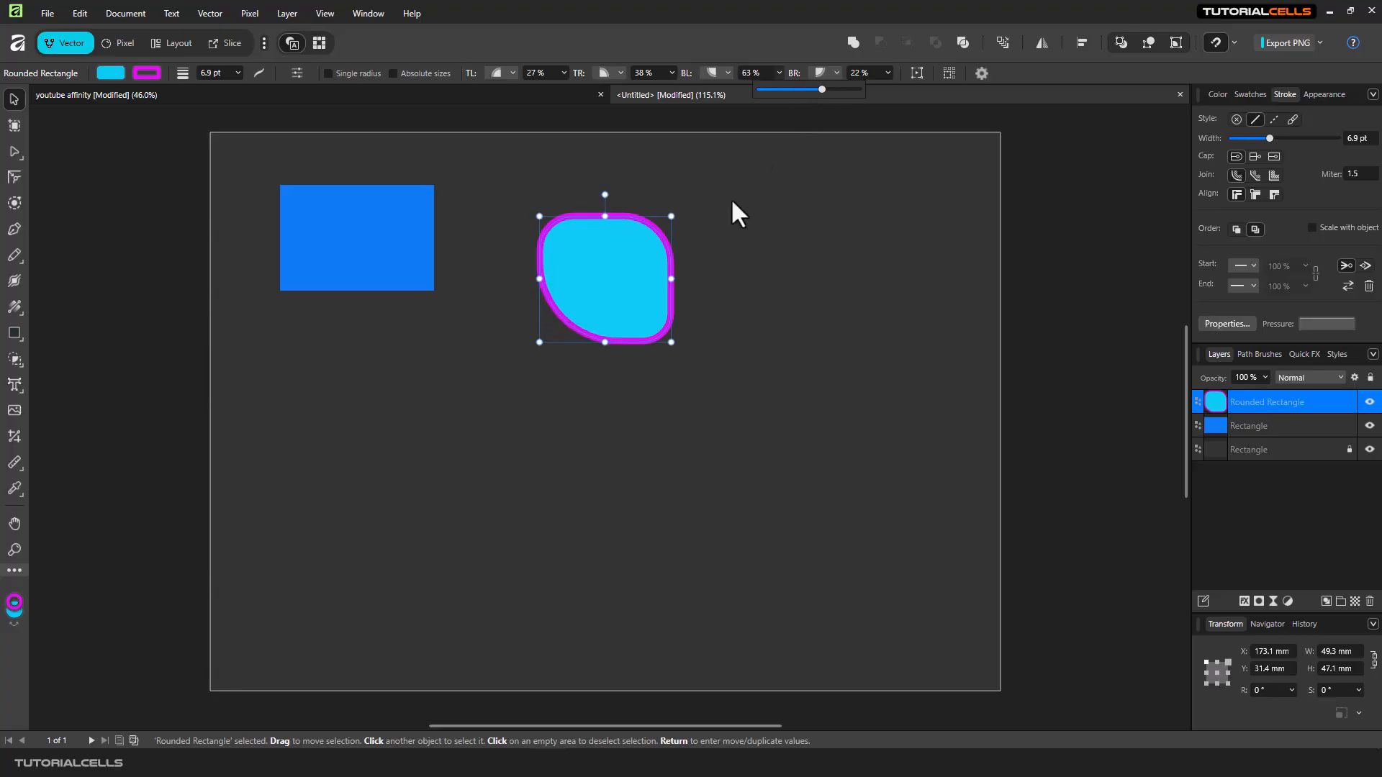
Delete the cyan rounded shape beside the blue rectangle.
{"action": "left_click_drag", "start_coordinate": [598, 253], "coordinate": [586, 241]}
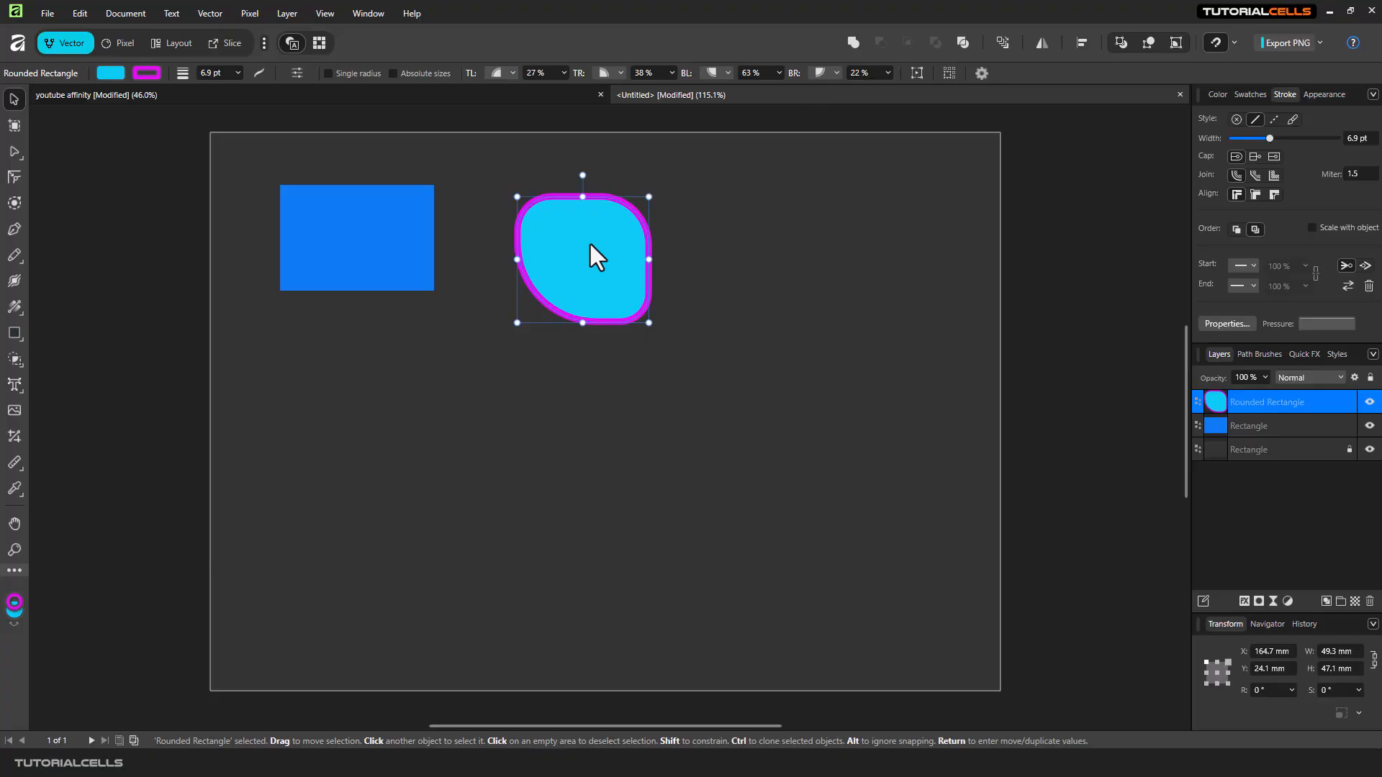
{"action": "key", "text": "Delete"}
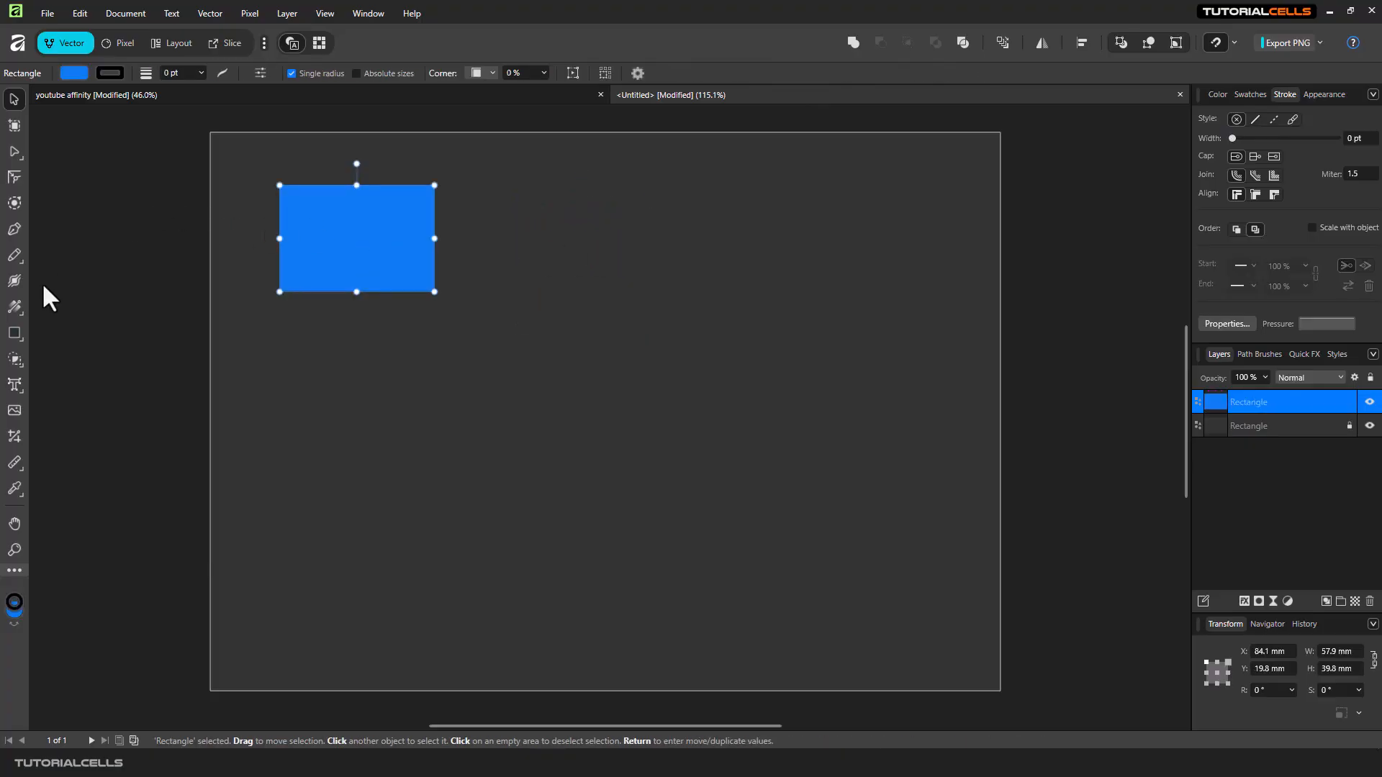
Draw an ellipse about 64 × 41 mm to the right of the blue rectangle and move it closer to the rectangle.
{"action": "left_click", "coordinate": [14, 333]}
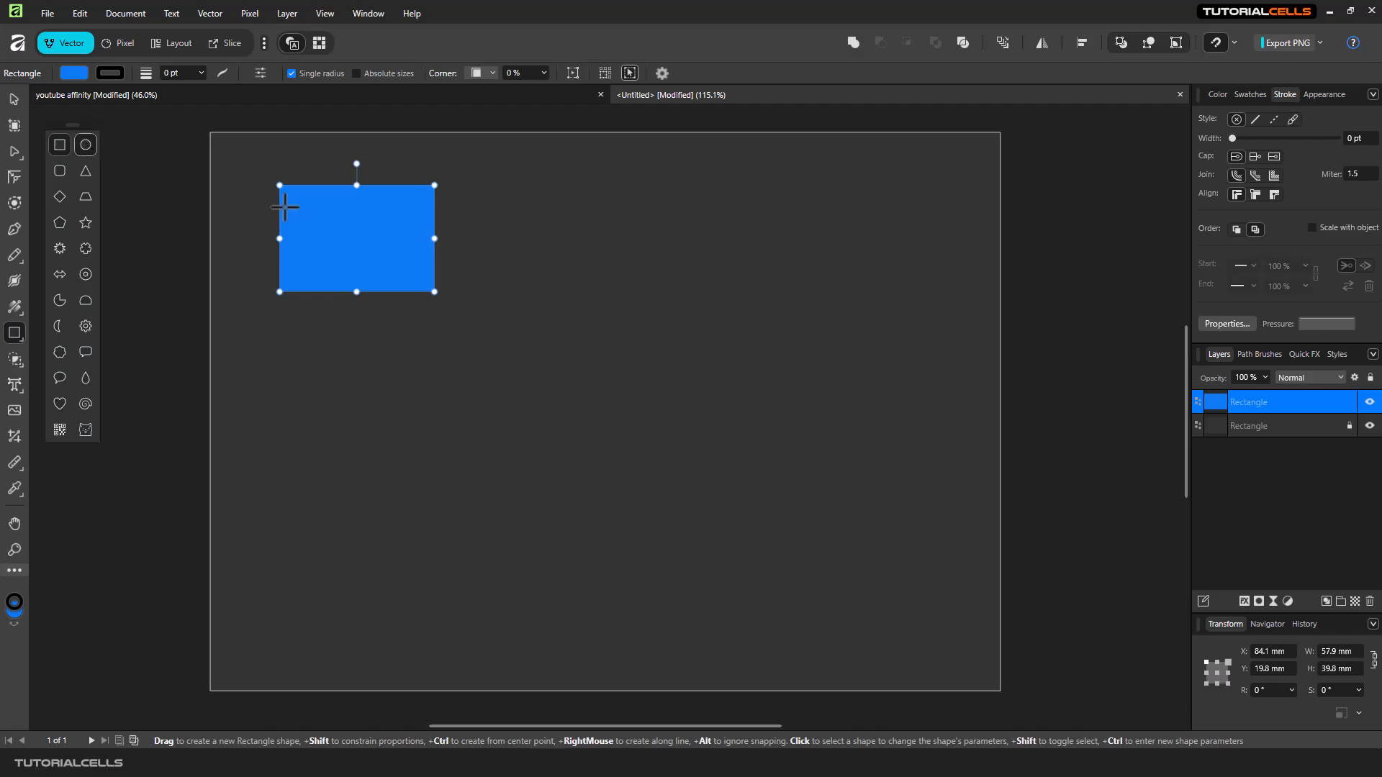
{"action": "key", "text": "e"}
{"action": "mouse_move", "coordinate": [555, 228]}
{"action": "left_mouse_down"}
{"action": "mouse_move", "coordinate": [644, 310]}
{"action": "mouse_move", "coordinate": [727, 337]}
{"action": "left_mouse_up"}
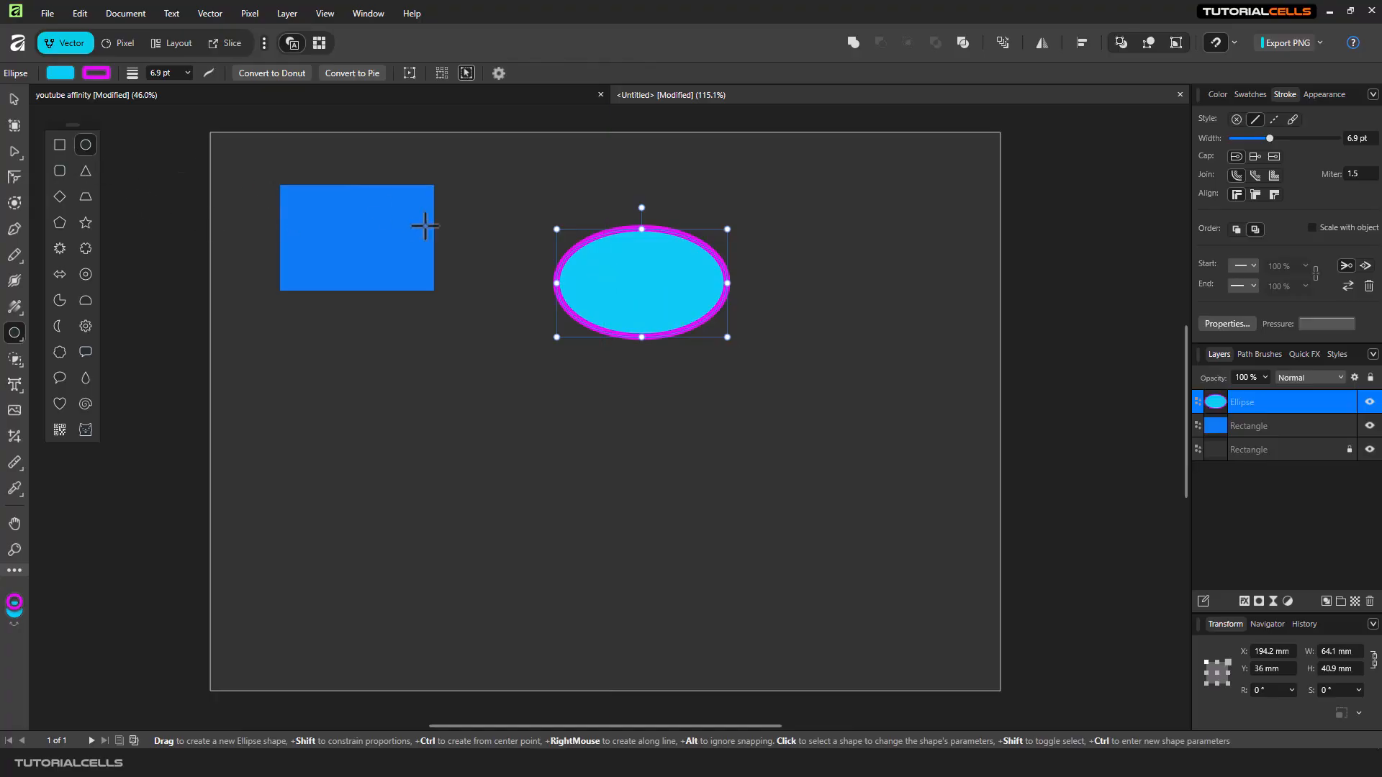
{"action": "left_click", "coordinate": [14, 99]}
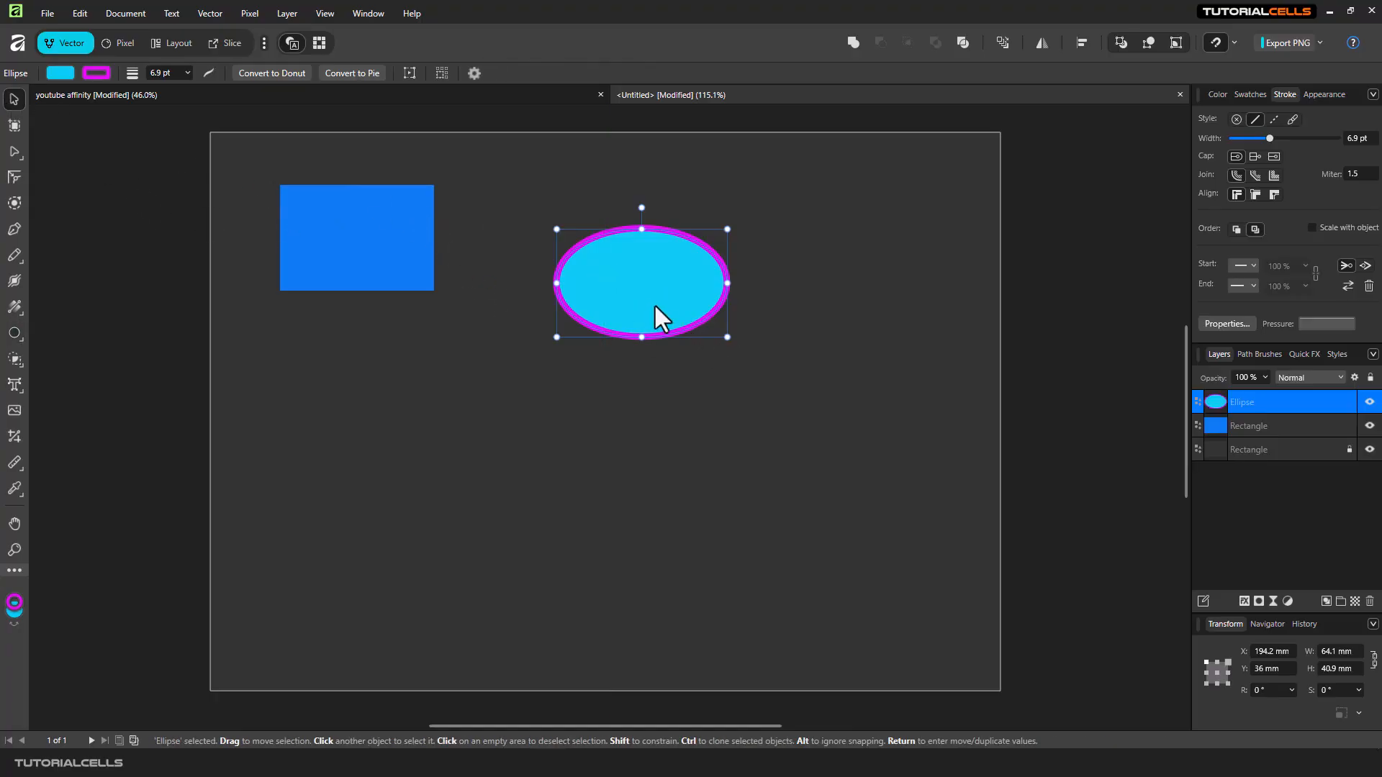
{"action": "left_click_drag", "start_coordinate": [655, 306], "coordinate": [618, 285]}
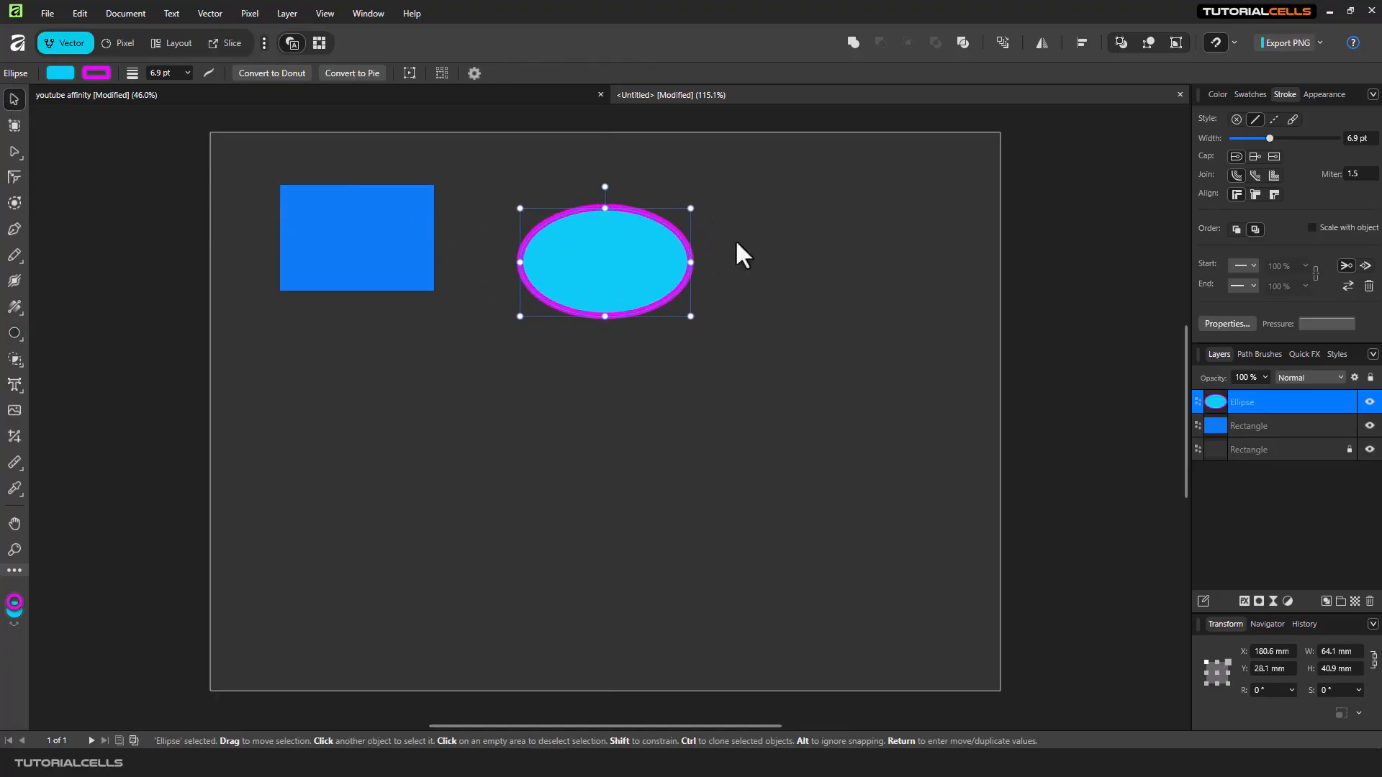
Change the ellipse's fill to a darker blue and remove its magenta stroke.
{"action": "left_click", "coordinate": [1216, 95]}
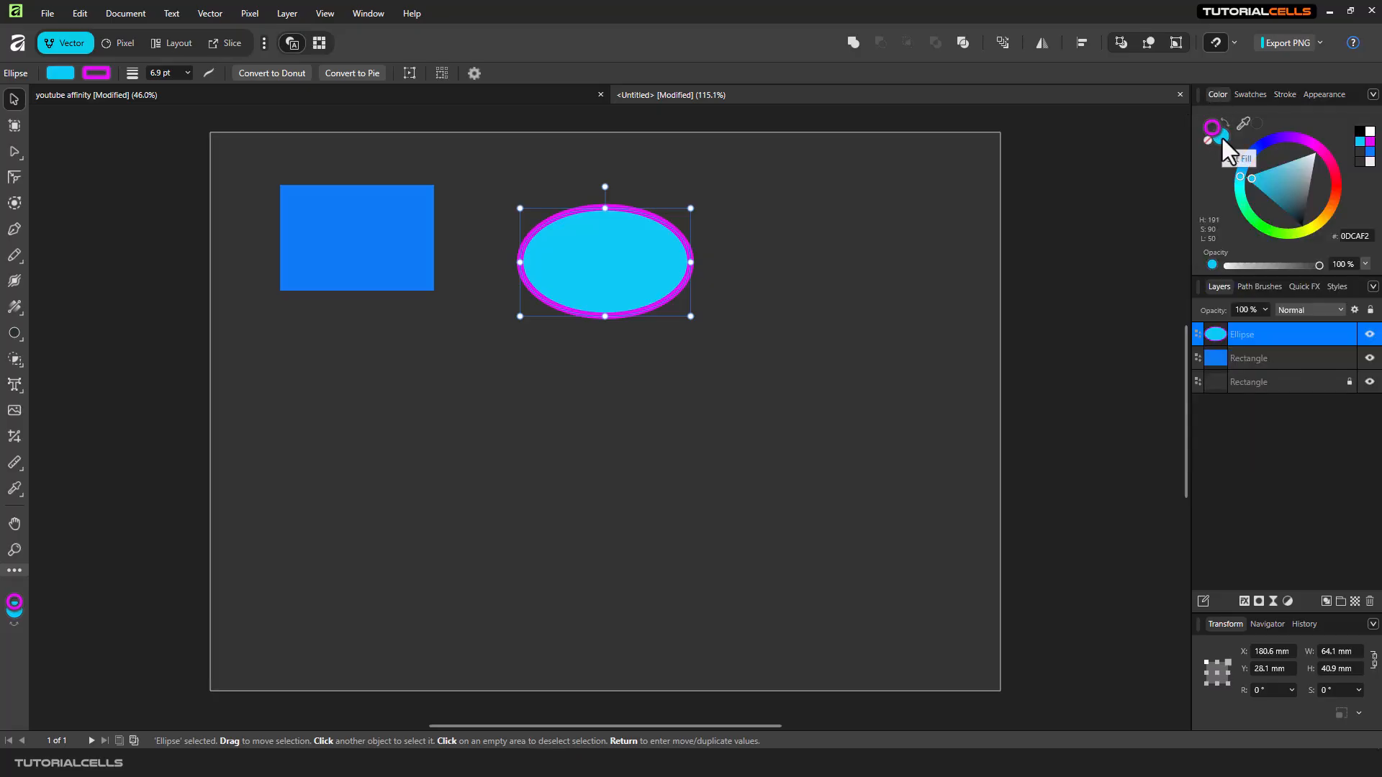
{"action": "left_click_drag", "start_coordinate": [1299, 191], "coordinate": [1243, 163]}
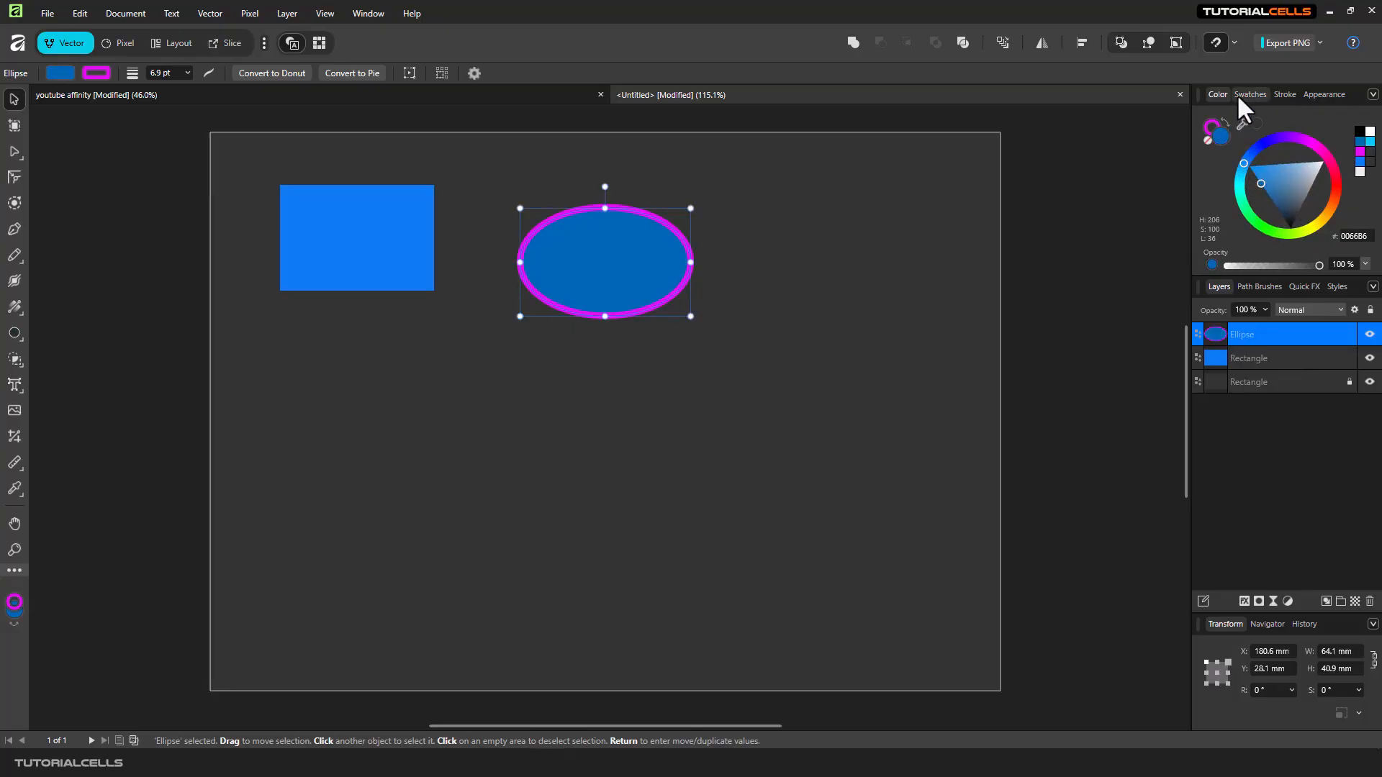
{"action": "left_click", "coordinate": [1238, 96]}
{"action": "left_click", "coordinate": [1216, 95]}
{"action": "left_click", "coordinate": [1212, 124]}
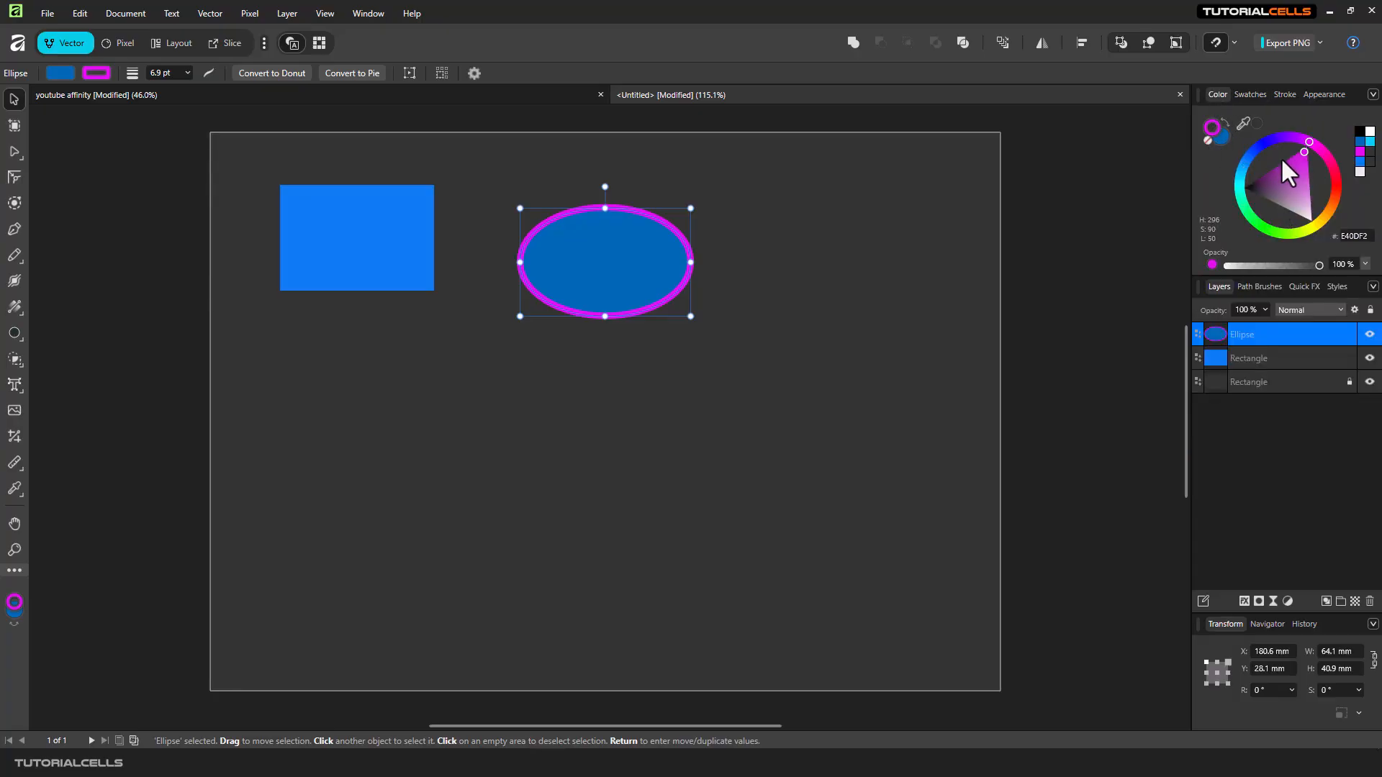
{"action": "left_click", "coordinate": [1208, 140]}
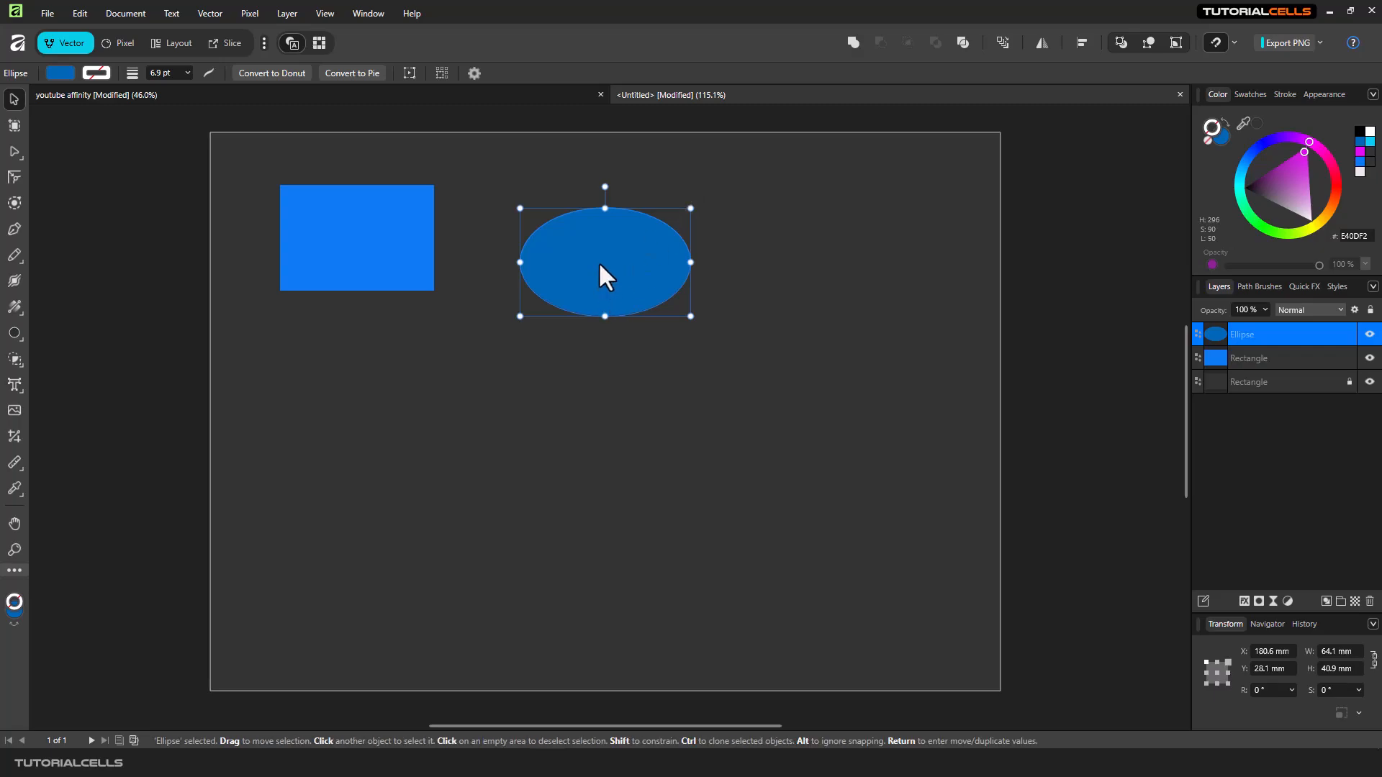
Convert the ellipse to a donut with a 66% hole radius and reposition it beside the blue rectangle.
{"action": "left_click_drag", "start_coordinate": [598, 263], "coordinate": [573, 248]}
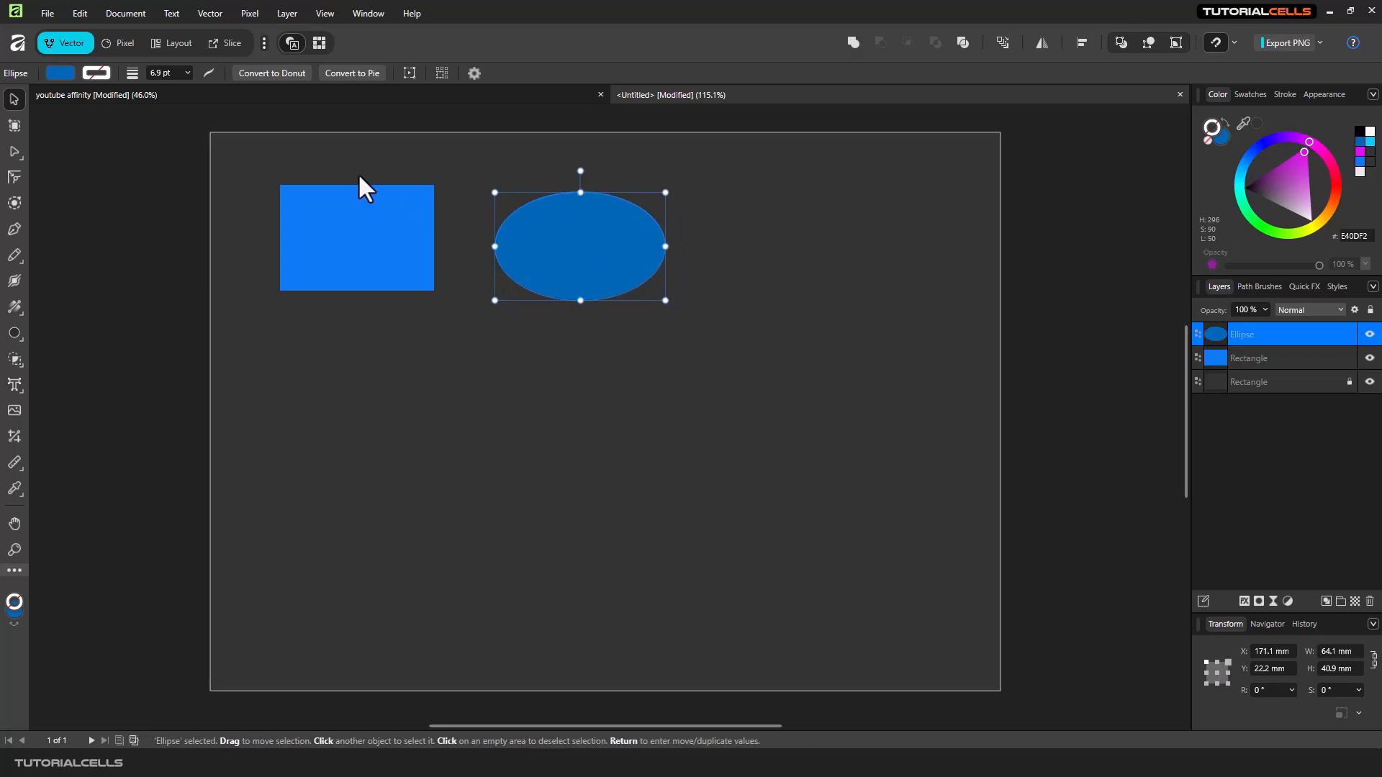
{"action": "left_click_drag", "start_coordinate": [602, 242], "coordinate": [599, 235]}
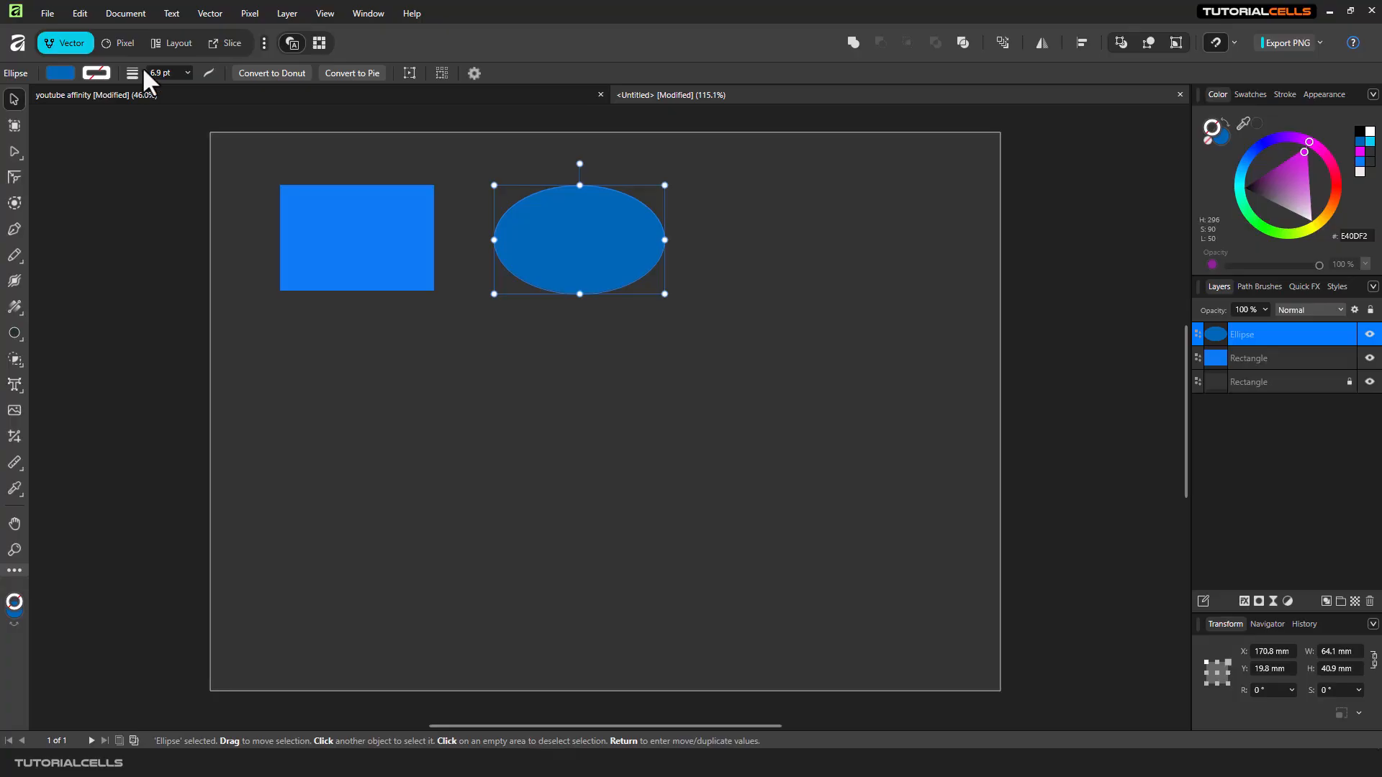
{"action": "left_click", "coordinate": [265, 72]}
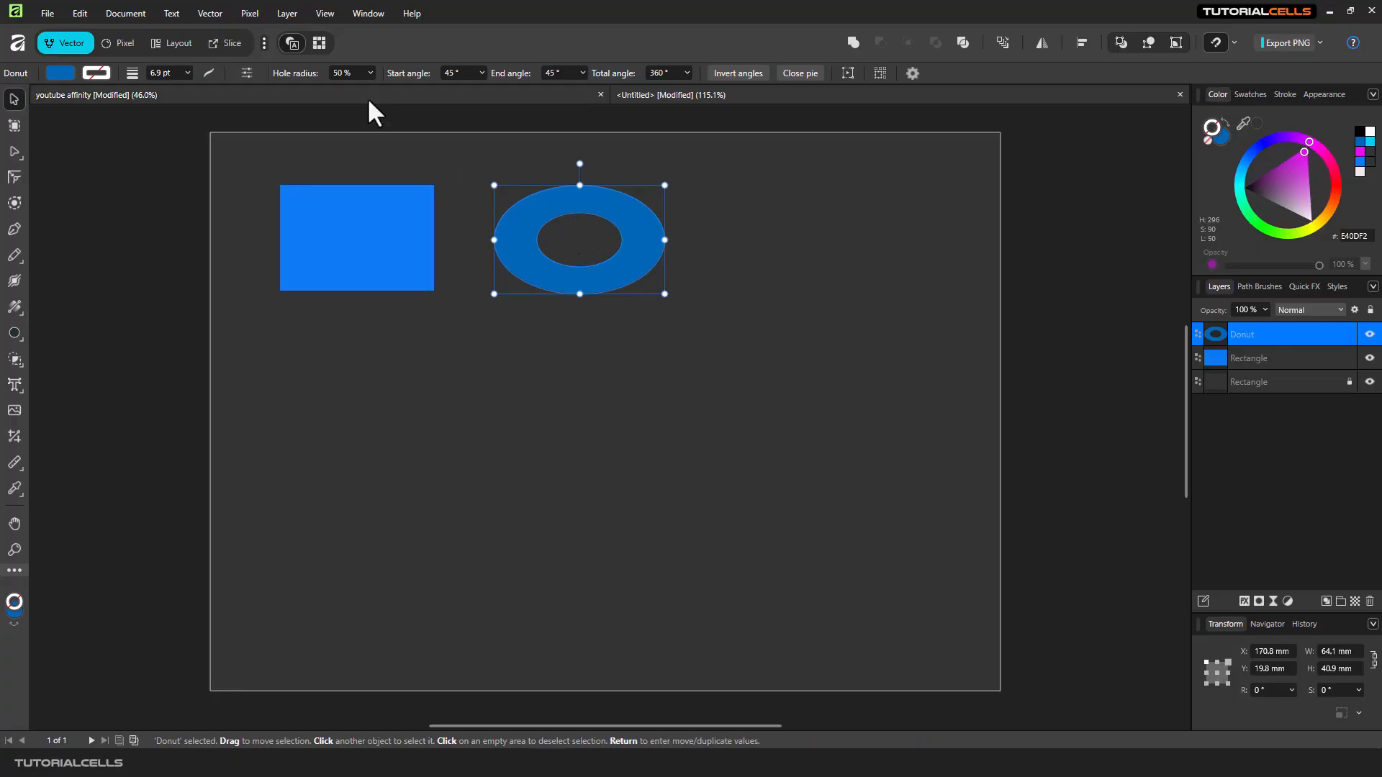
{"action": "left_click", "coordinate": [370, 73]}
{"action": "left_click_drag", "start_coordinate": [370, 87], "coordinate": [388, 89]}
{"action": "left_click_drag", "start_coordinate": [588, 203], "coordinate": [592, 214]}
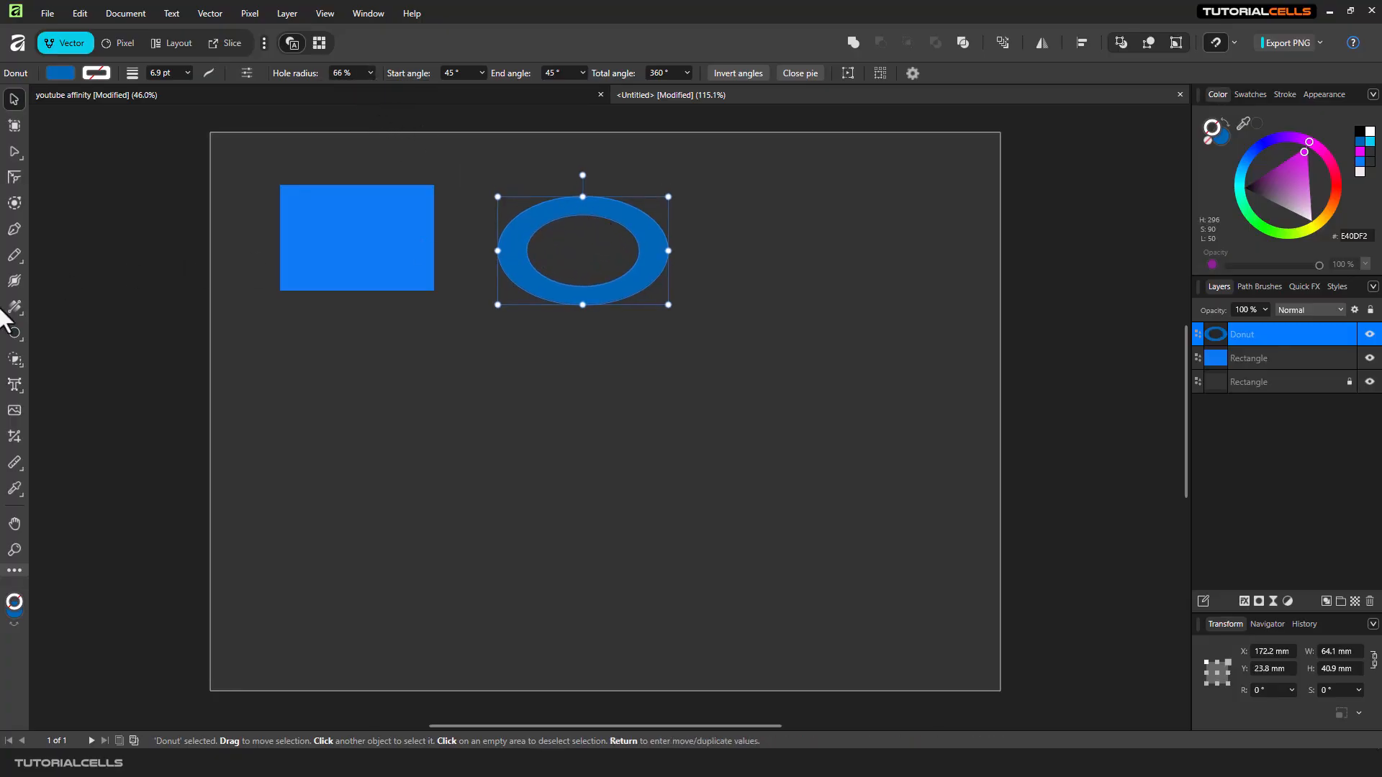
Draw a circle about 54.5 mm in diameter to the right of the oval donut and move it up next to the donut.
{"action": "left_click", "coordinate": [14, 333]}
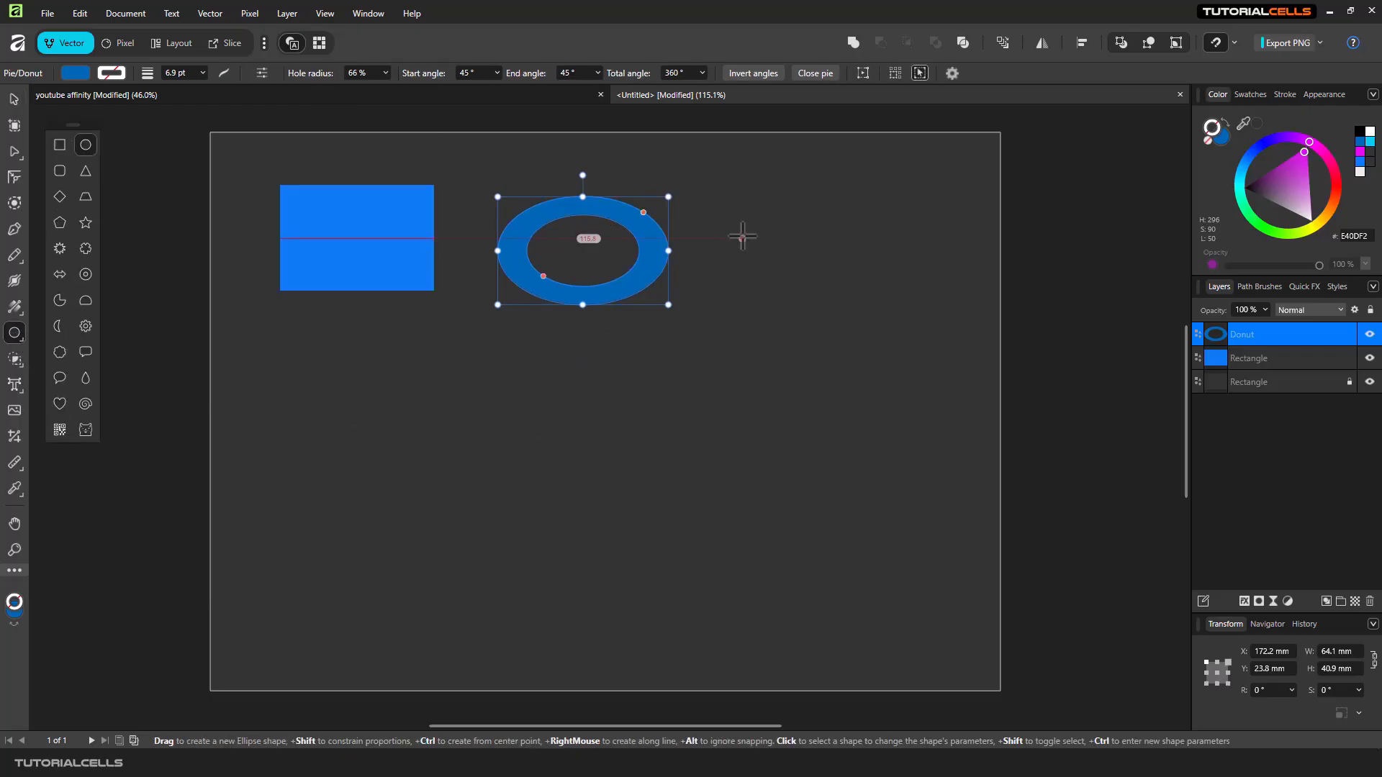
{"action": "left_click_drag", "start_coordinate": [744, 239], "coordinate": [880, 393]}
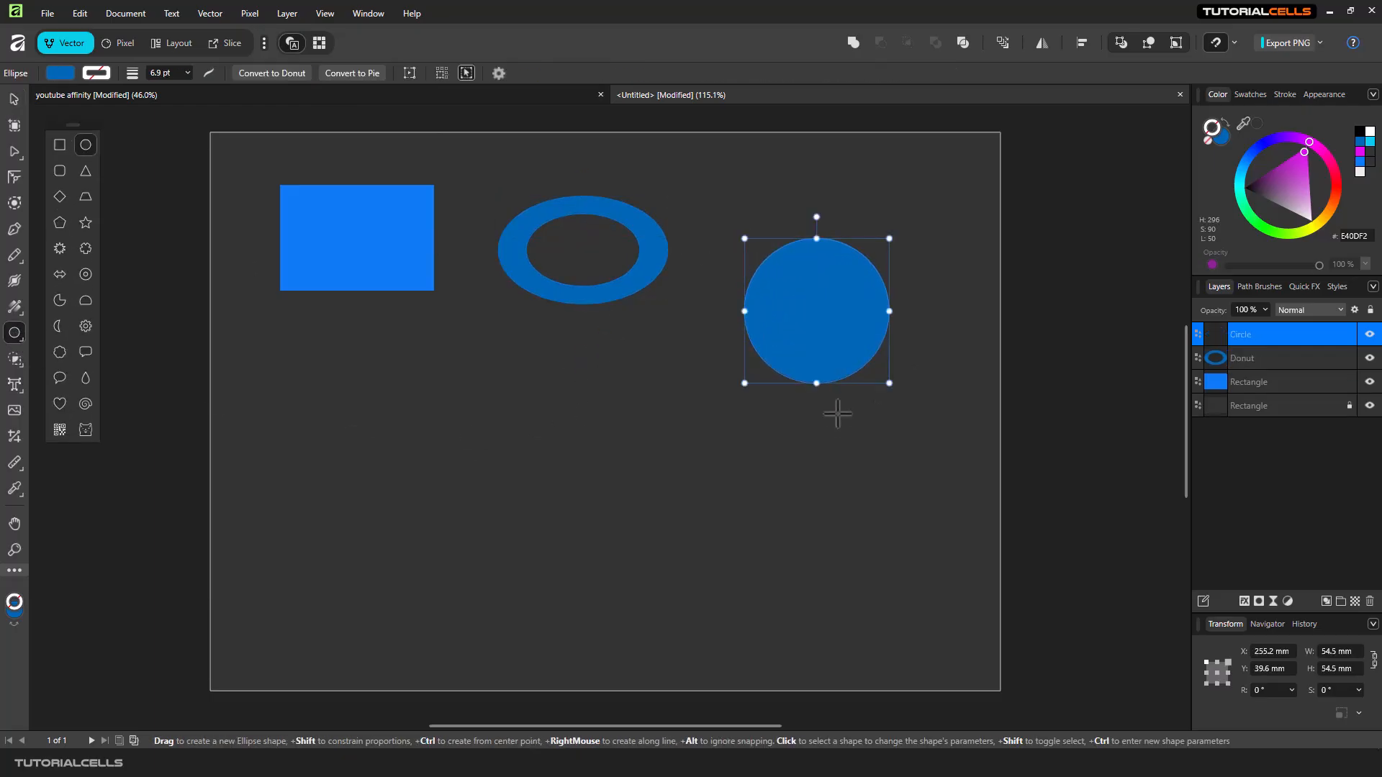
{"action": "left_click", "coordinate": [14, 99]}
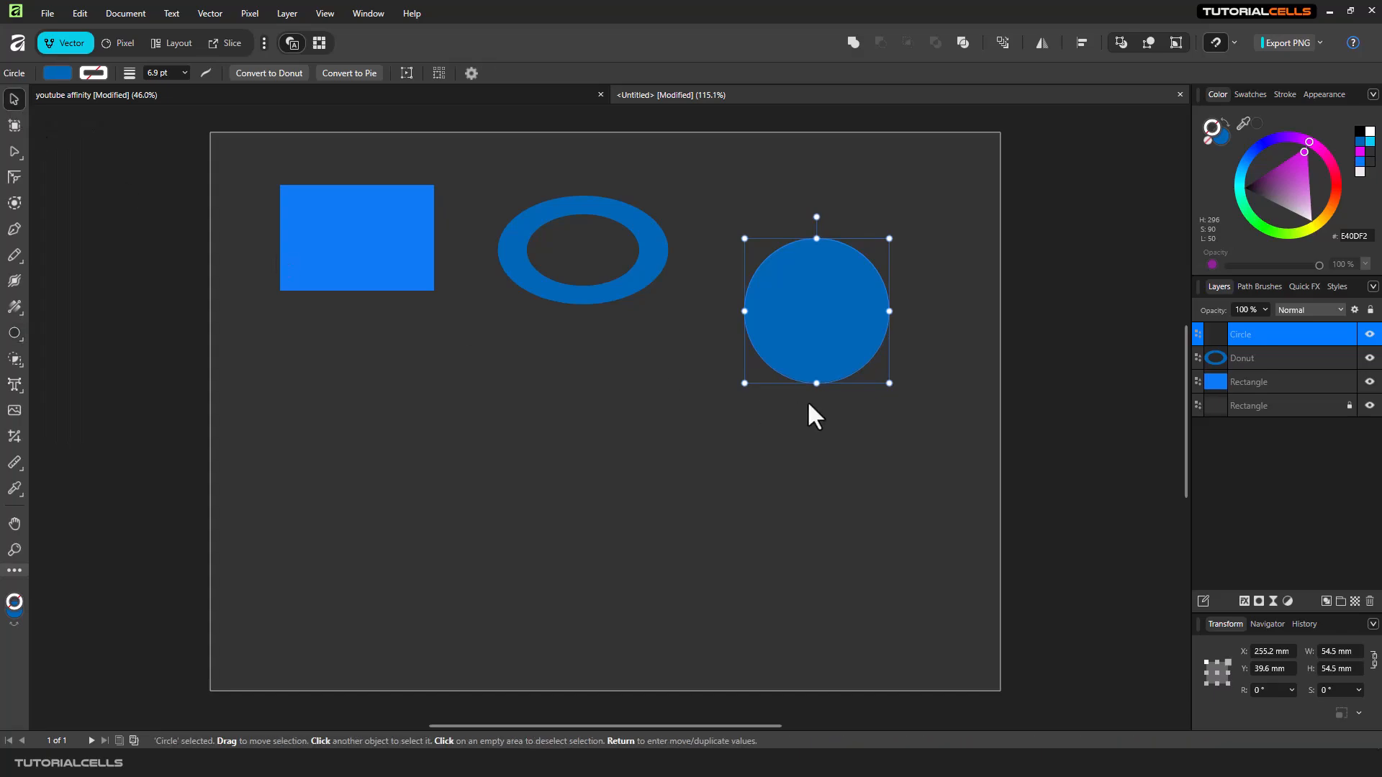
{"action": "left_click_drag", "start_coordinate": [812, 328], "coordinate": [770, 269]}
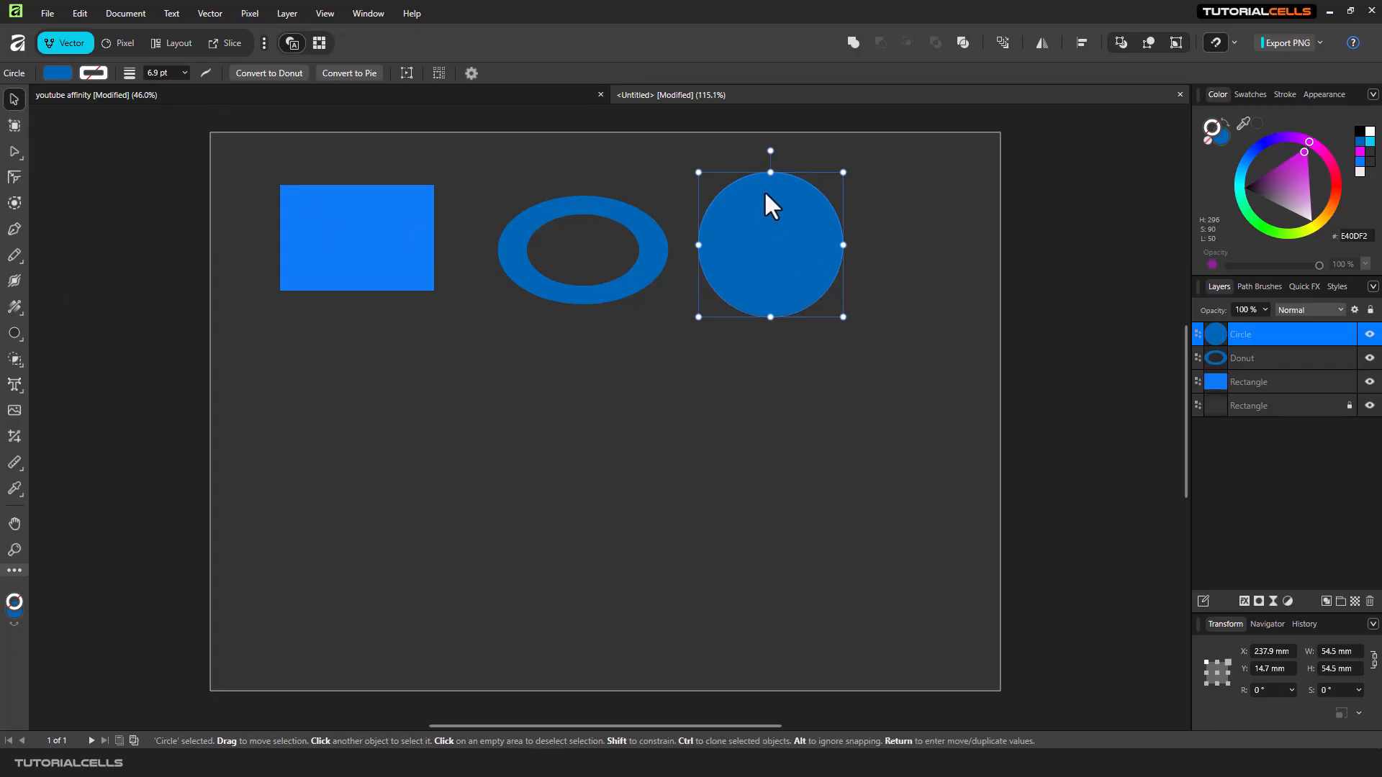
Convert the circle to a donut and set its hole radius to 72%.
{"action": "left_click", "coordinate": [14, 334]}
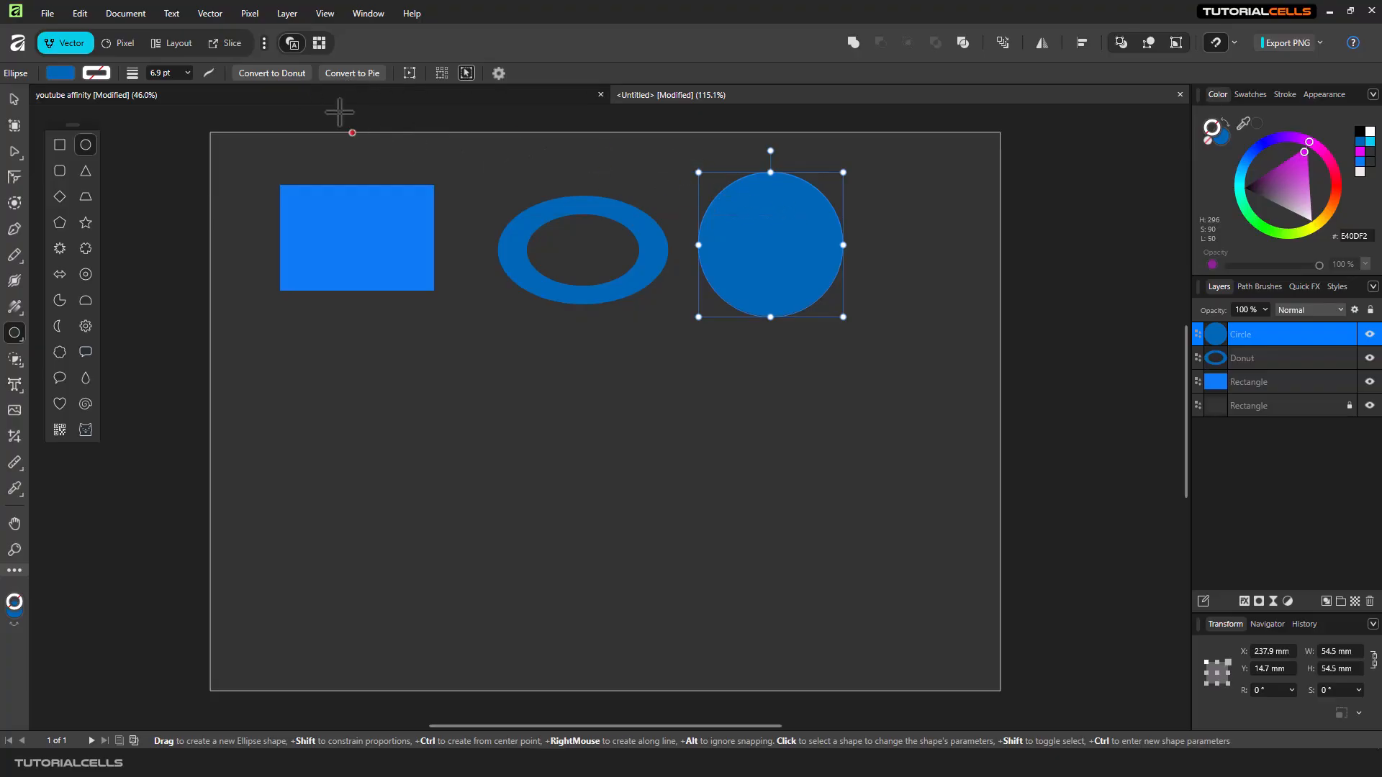
{"action": "left_click", "coordinate": [291, 75]}
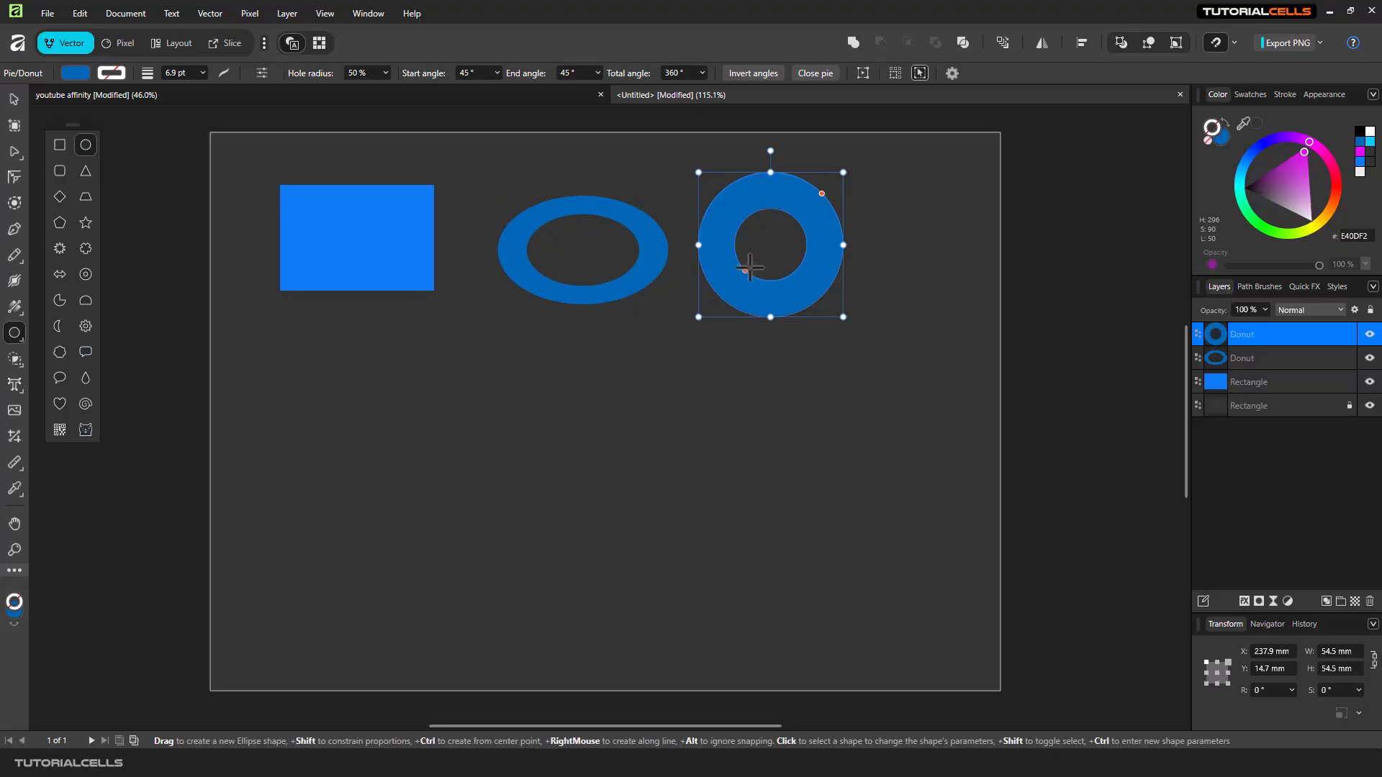
{"action": "mouse_move", "coordinate": [745, 270]}
{"action": "left_mouse_down"}
{"action": "mouse_move", "coordinate": [763, 258]}
{"action": "mouse_move", "coordinate": [751, 250]}
{"action": "mouse_move", "coordinate": [731, 283]}
{"action": "left_mouse_up"}
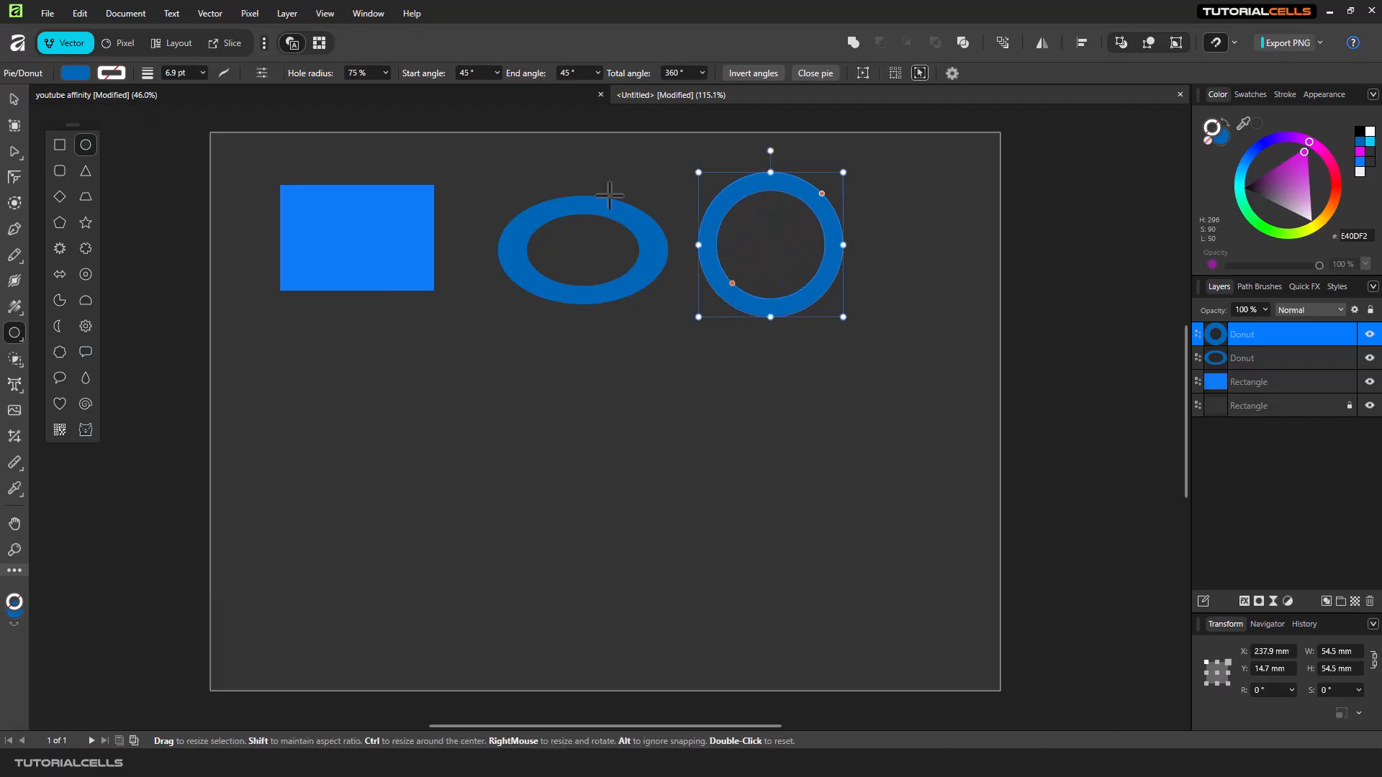
{"action": "left_click", "coordinate": [385, 71]}
{"action": "mouse_move", "coordinate": [386, 90]}
{"action": "left_mouse_down"}
{"action": "mouse_move", "coordinate": [373, 90]}
{"action": "mouse_move", "coordinate": [385, 89]}
{"action": "left_mouse_up"}
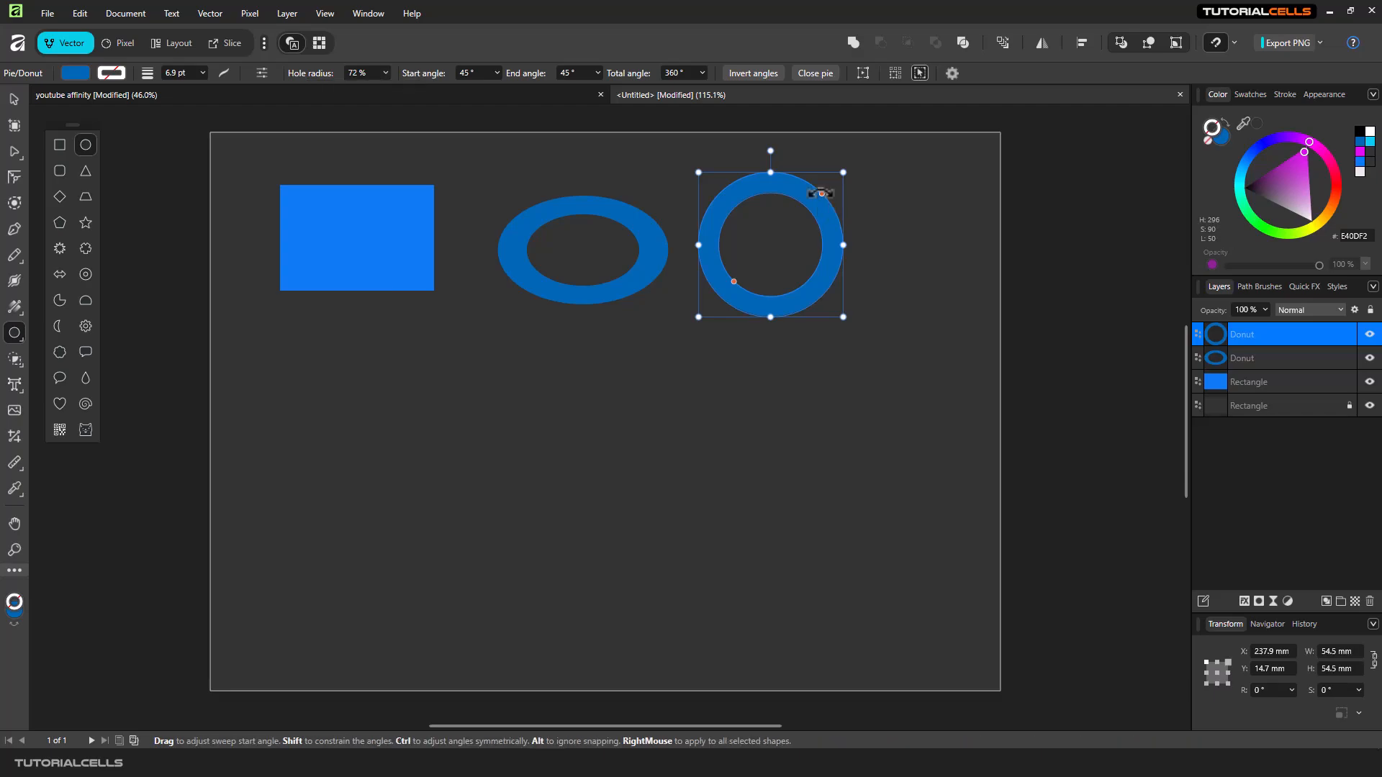
Try a 143.7° start angle, a 28.7° end angle and a 232.2° total angle on the circular donut, and close the pie again.
{"action": "left_click_drag", "start_coordinate": [822, 193], "coordinate": [712, 202]}
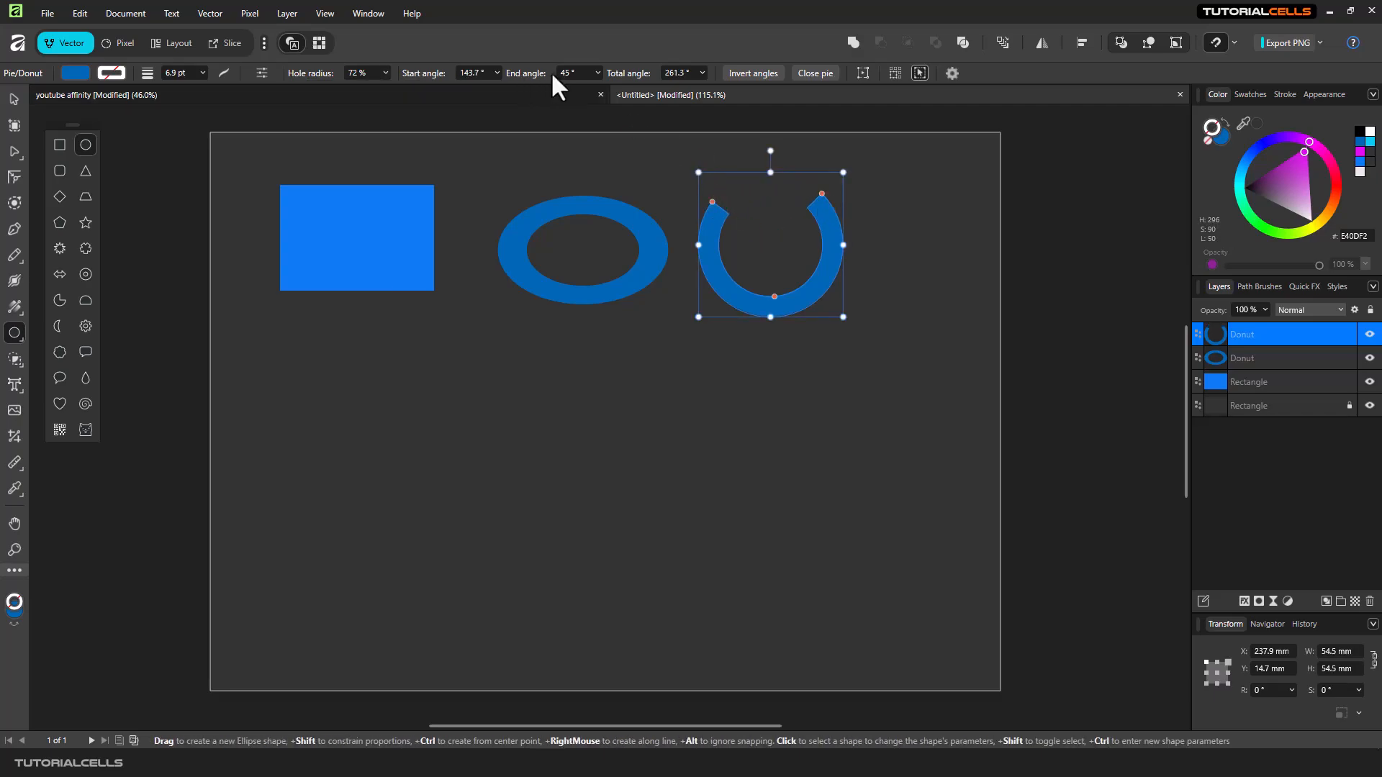
{"action": "left_click", "coordinate": [596, 74]}
{"action": "mouse_move", "coordinate": [594, 81]}
{"action": "left_mouse_down"}
{"action": "mouse_move", "coordinate": [619, 84]}
{"action": "mouse_move", "coordinate": [595, 89]}
{"action": "left_mouse_up"}
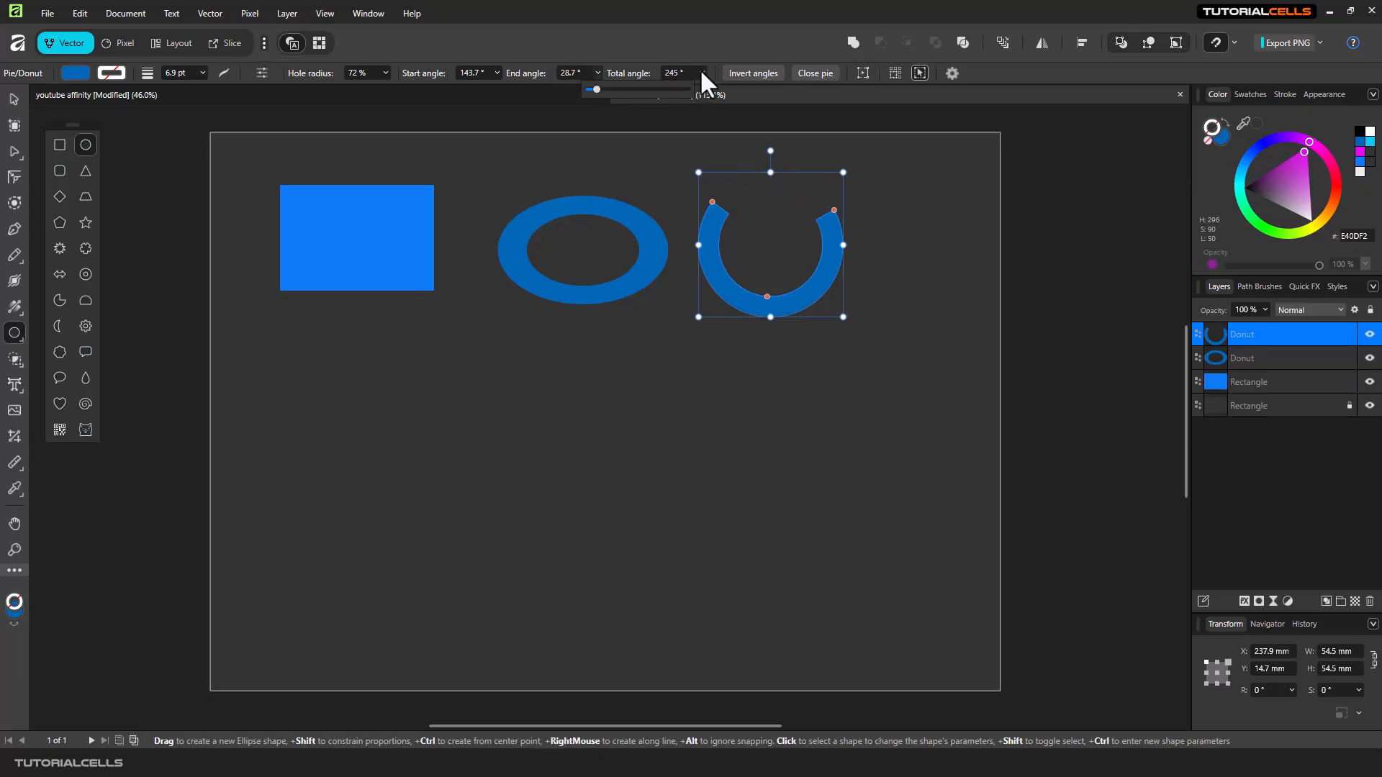
{"action": "left_click", "coordinate": [702, 72]}
{"action": "left_click_drag", "start_coordinate": [685, 83], "coordinate": [700, 89]}
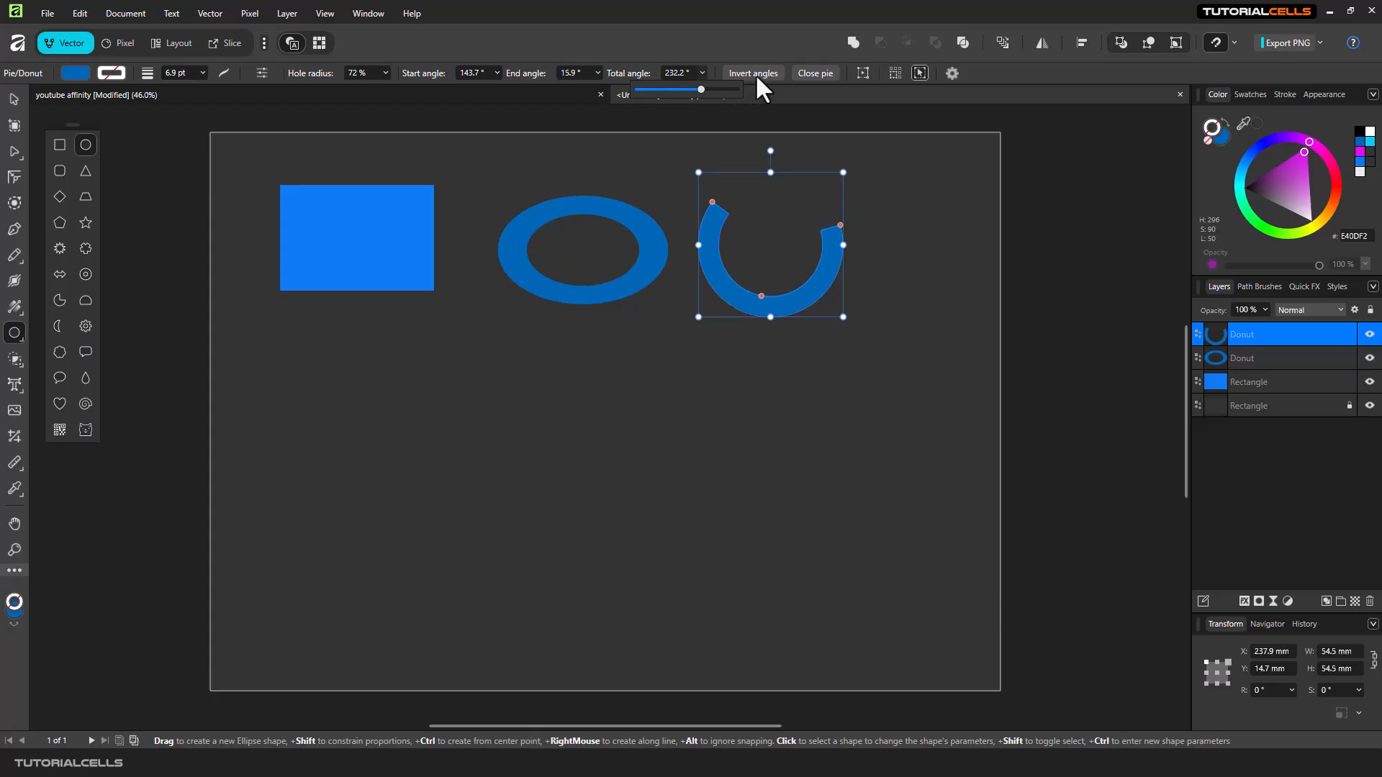
{"action": "left_click", "coordinate": [809, 73]}
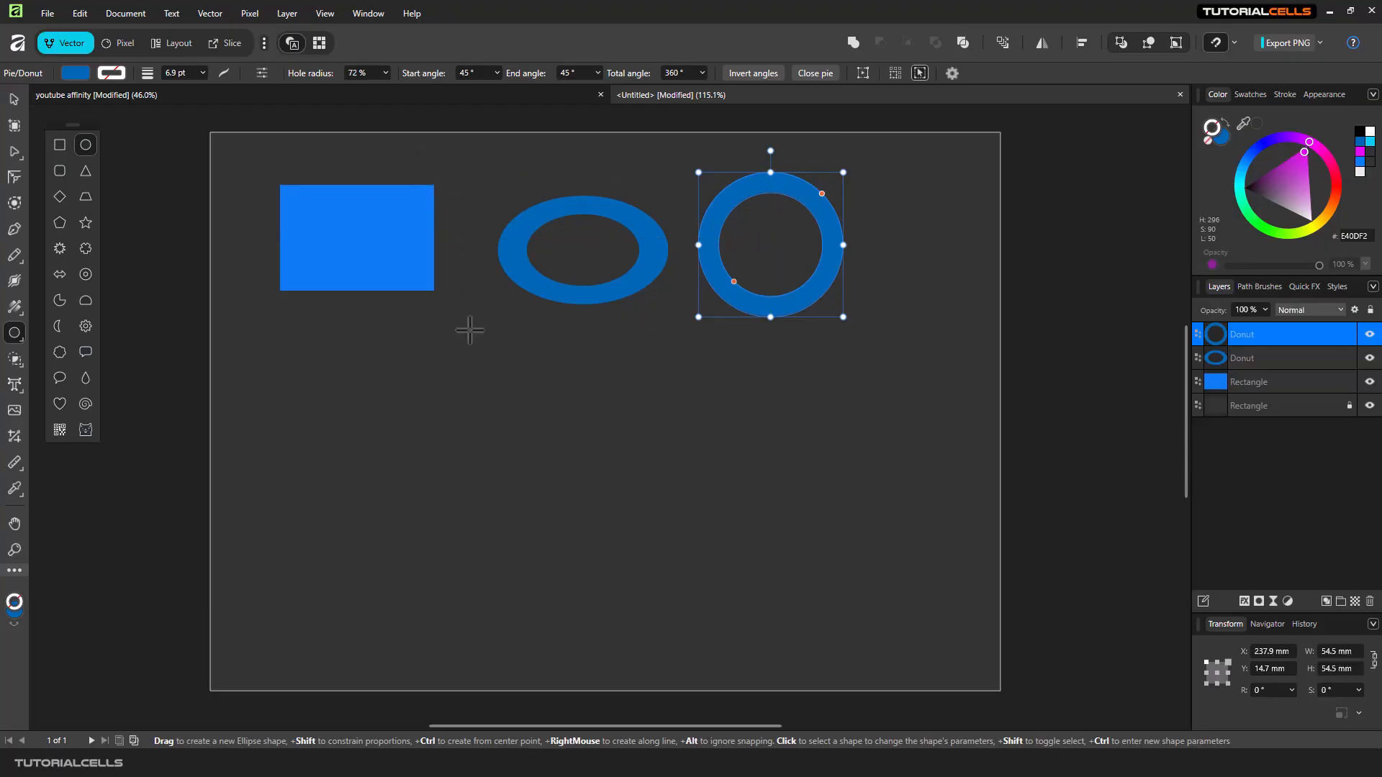
Move the circular donut so its centre lines up horizontally with the blue rectangle's centre.
{"action": "left_click", "coordinate": [14, 98]}
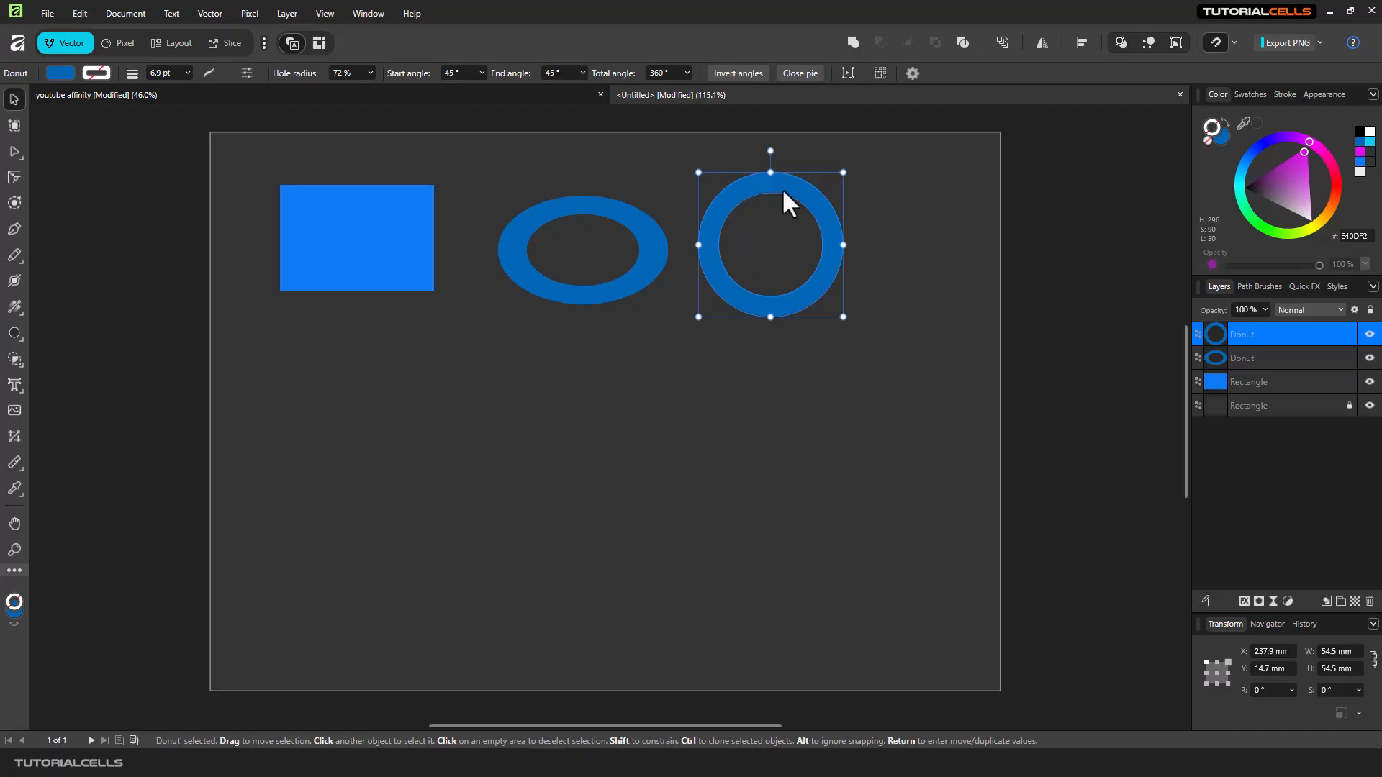
{"action": "mouse_move", "coordinate": [783, 192]}
{"action": "left_mouse_down"}
{"action": "mouse_move", "coordinate": [805, 186]}
{"action": "mouse_move", "coordinate": [773, 175]}
{"action": "left_mouse_up"}
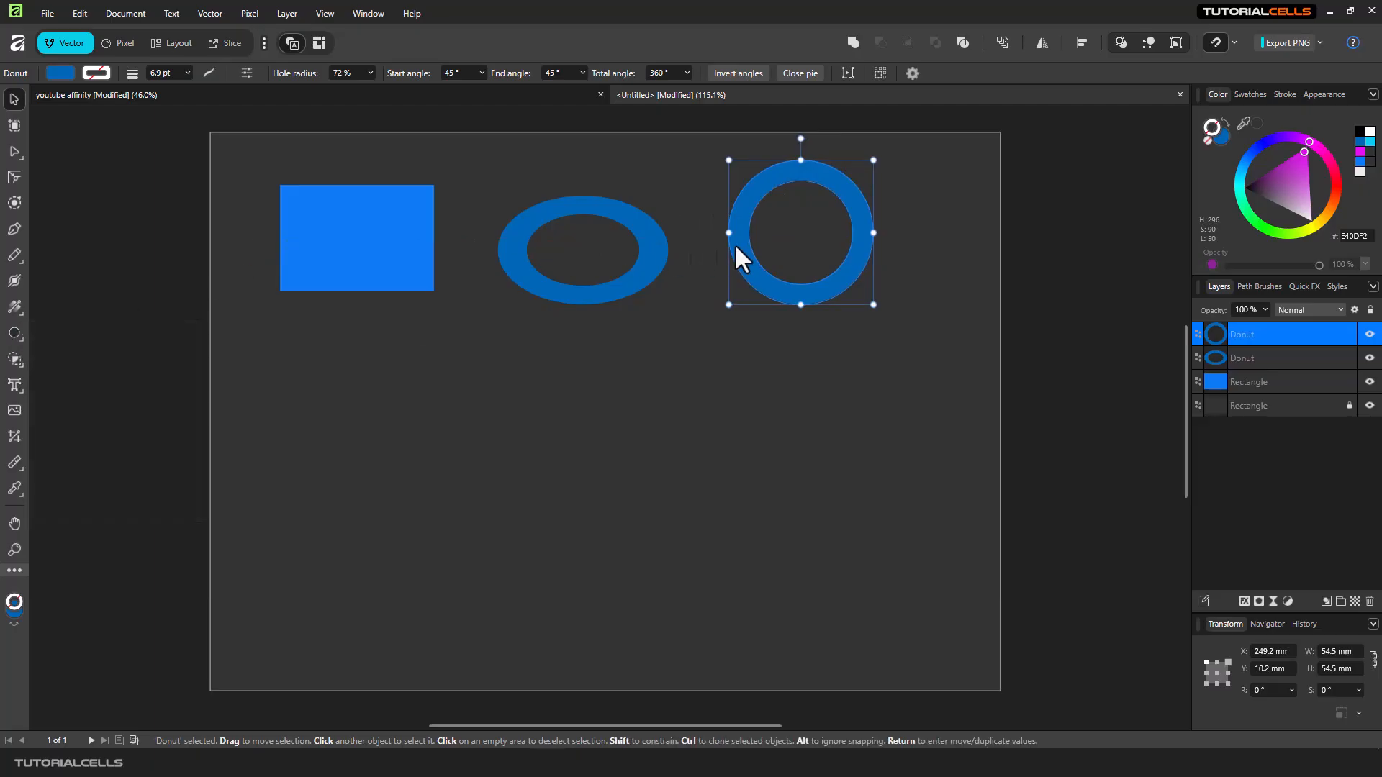
{"action": "left_click_drag", "start_coordinate": [739, 249], "coordinate": [719, 254]}
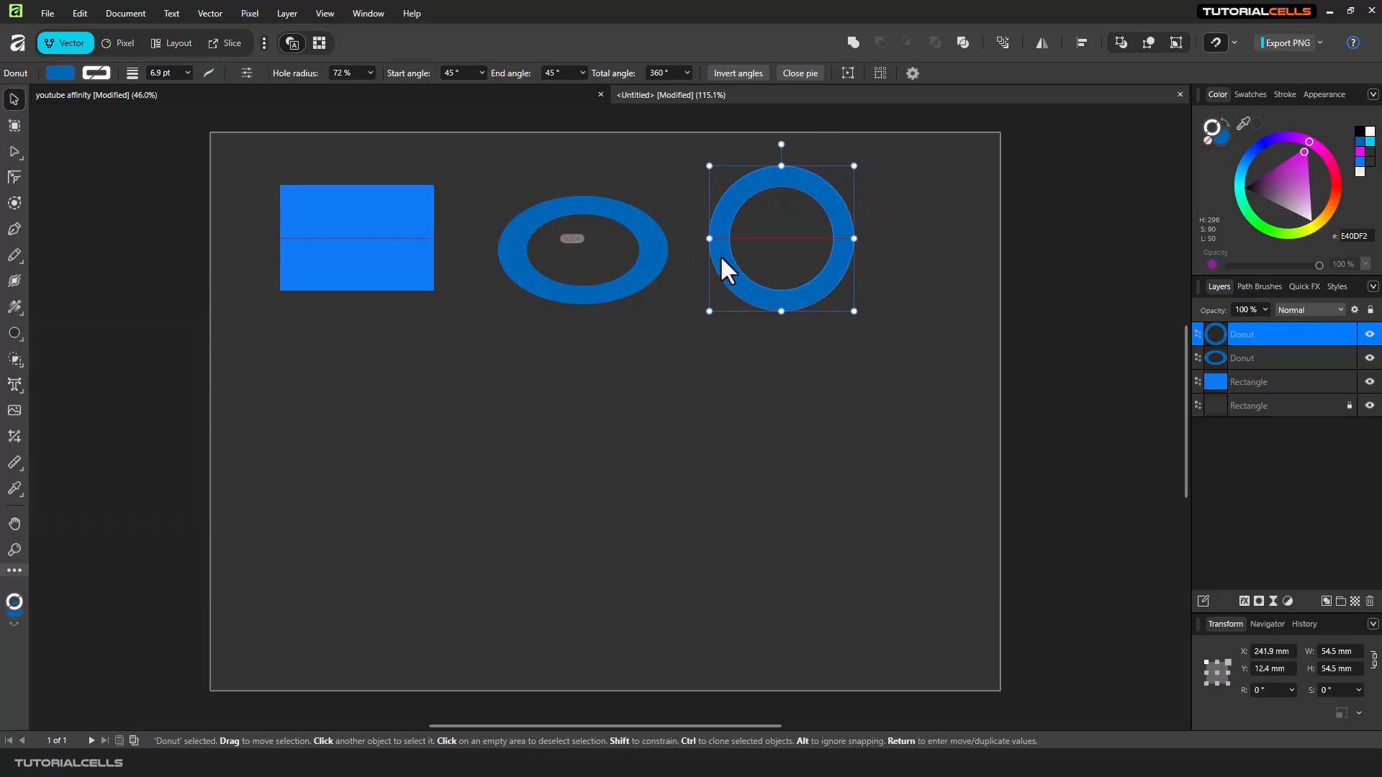
Switch the selection between the drawn shapes with the Ellipse tool active, ending on the oval donut.
{"action": "left_click", "coordinate": [14, 334]}
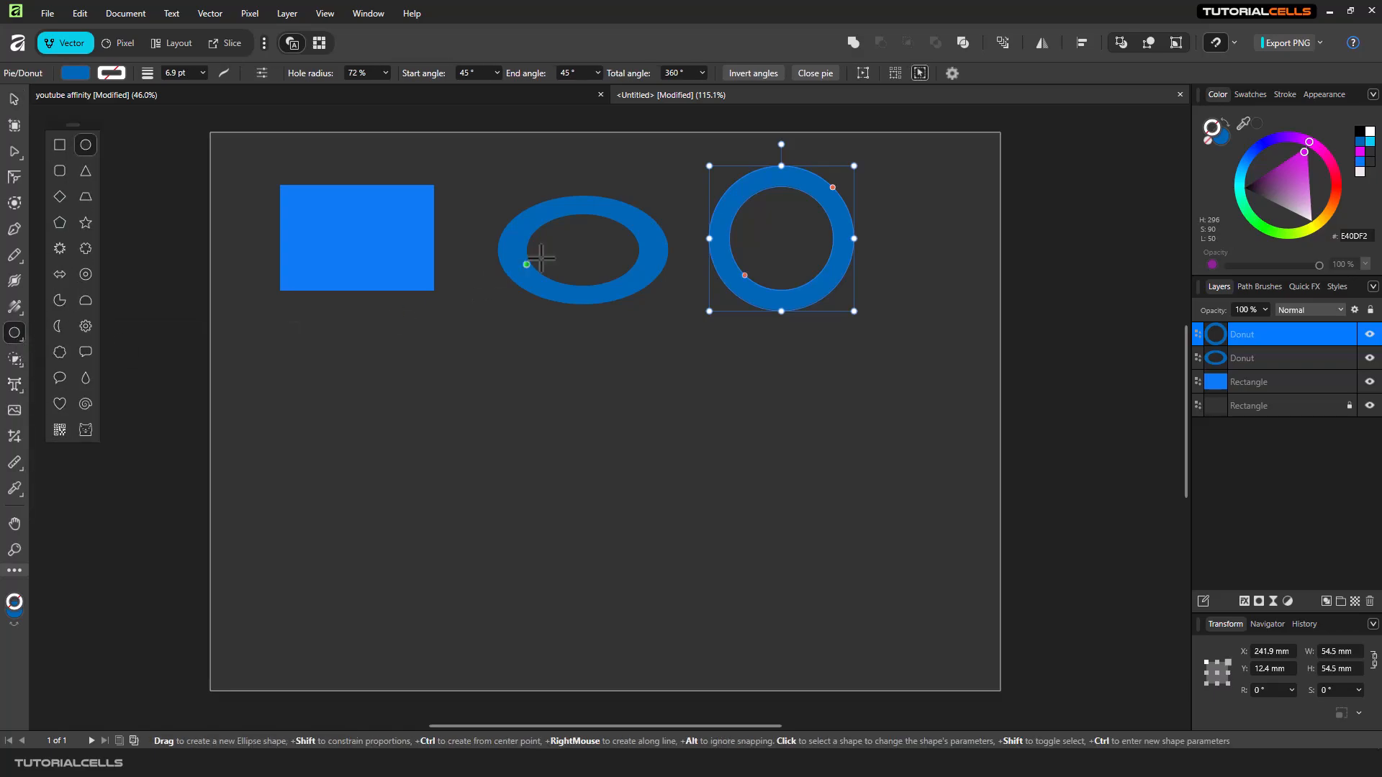
{"action": "left_click", "coordinate": [657, 243]}
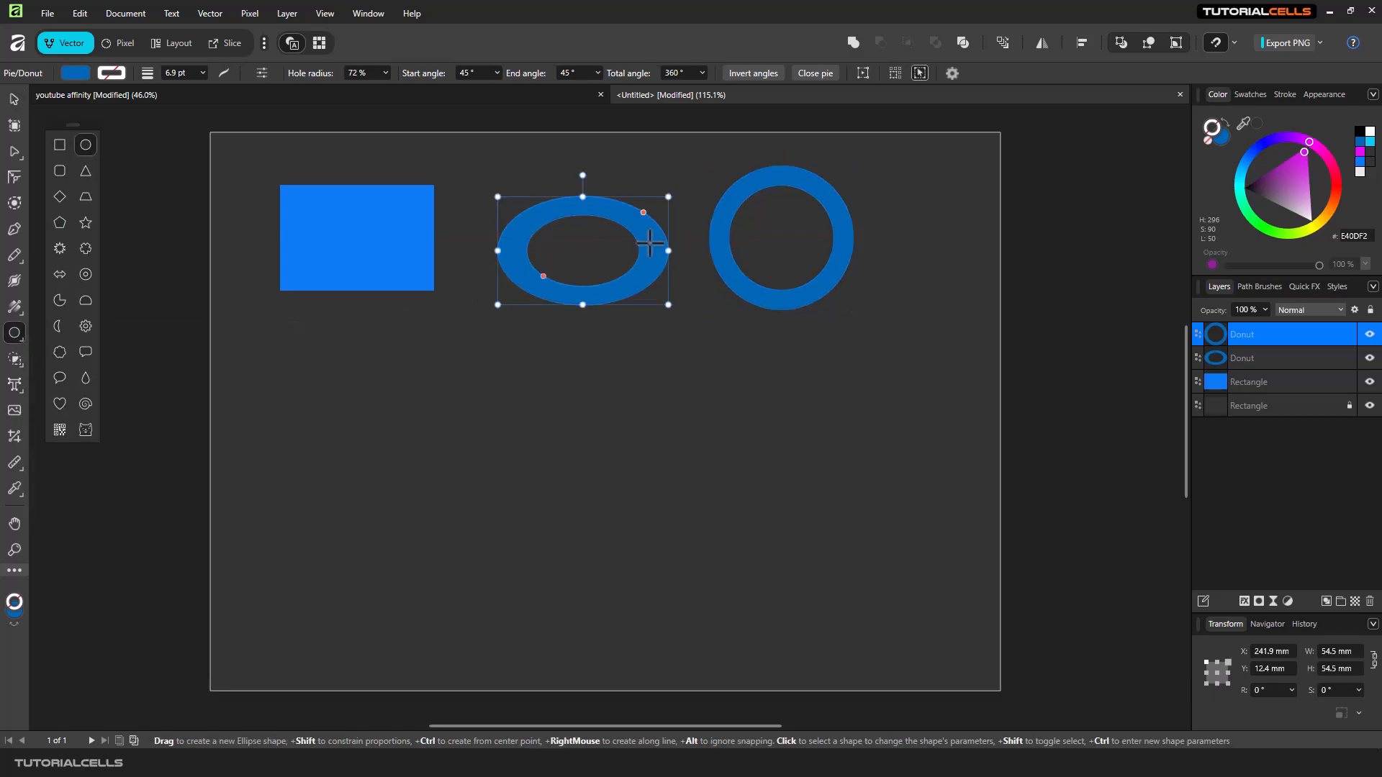
{"action": "left_click", "coordinate": [321, 222]}
{"action": "left_click", "coordinate": [656, 246]}
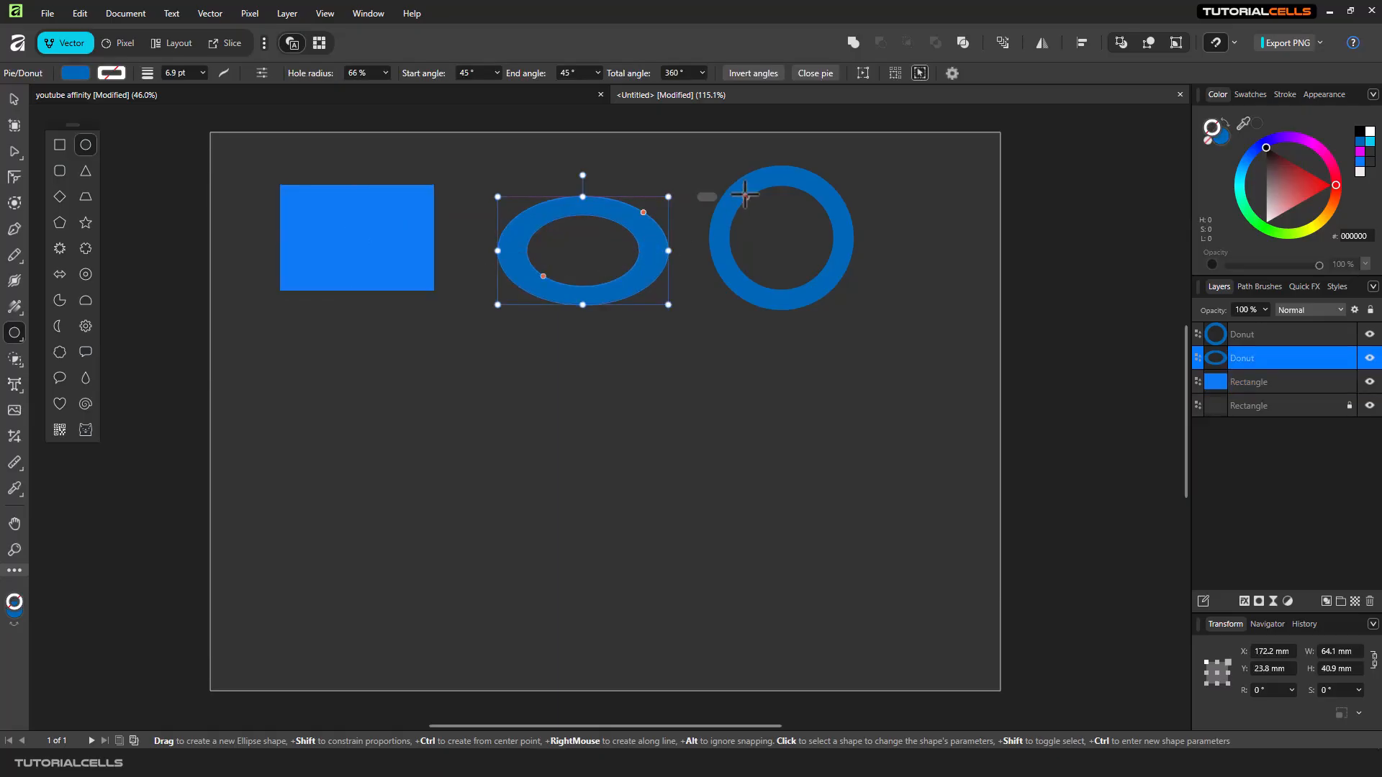
Draw a small ellipse below and between the oval donut and the circular donut.
{"action": "left_click", "coordinate": [709, 205]}
{"action": "left_click_drag", "start_coordinate": [639, 323], "coordinate": [669, 355]}
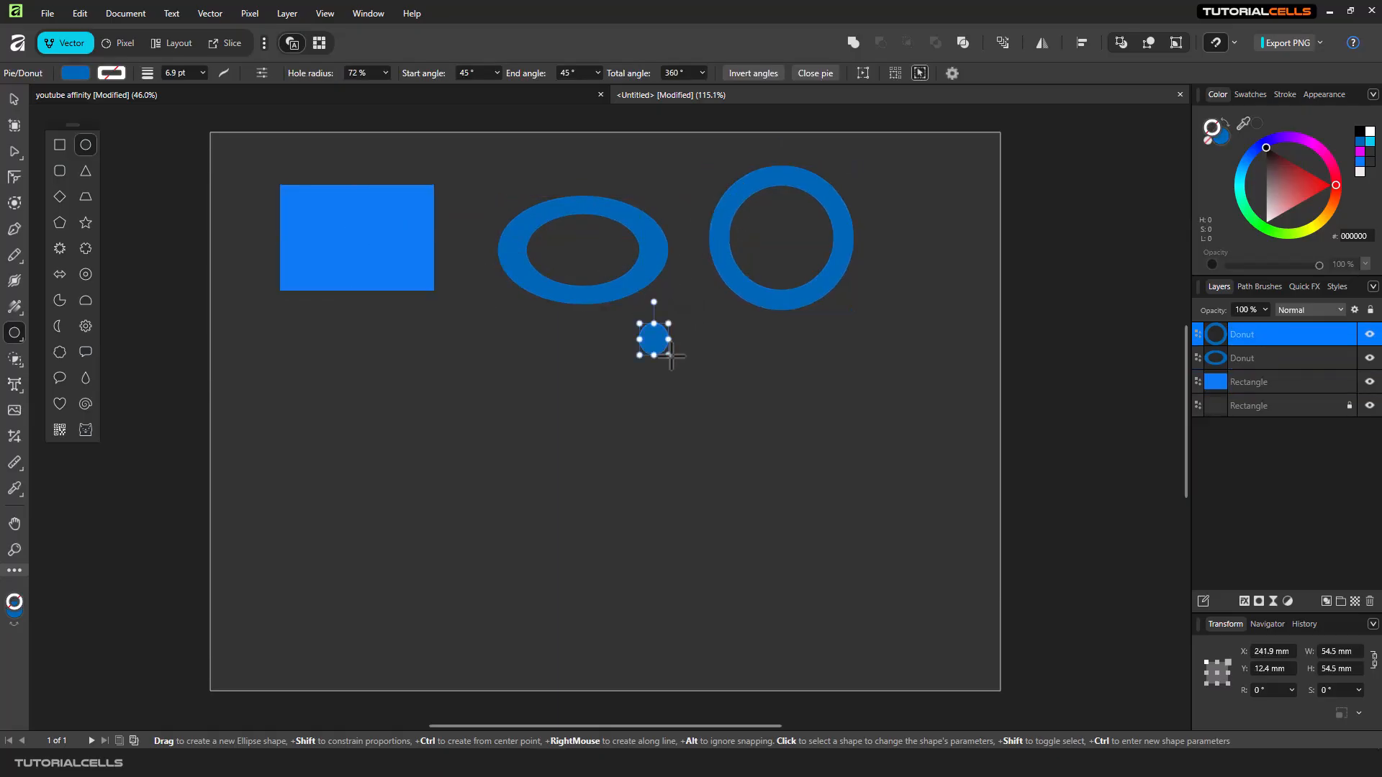
Move the circular donut so its centre lines up horizontally with the centres of the rectangle and the oval donut.
{"action": "left_click", "coordinate": [722, 269]}
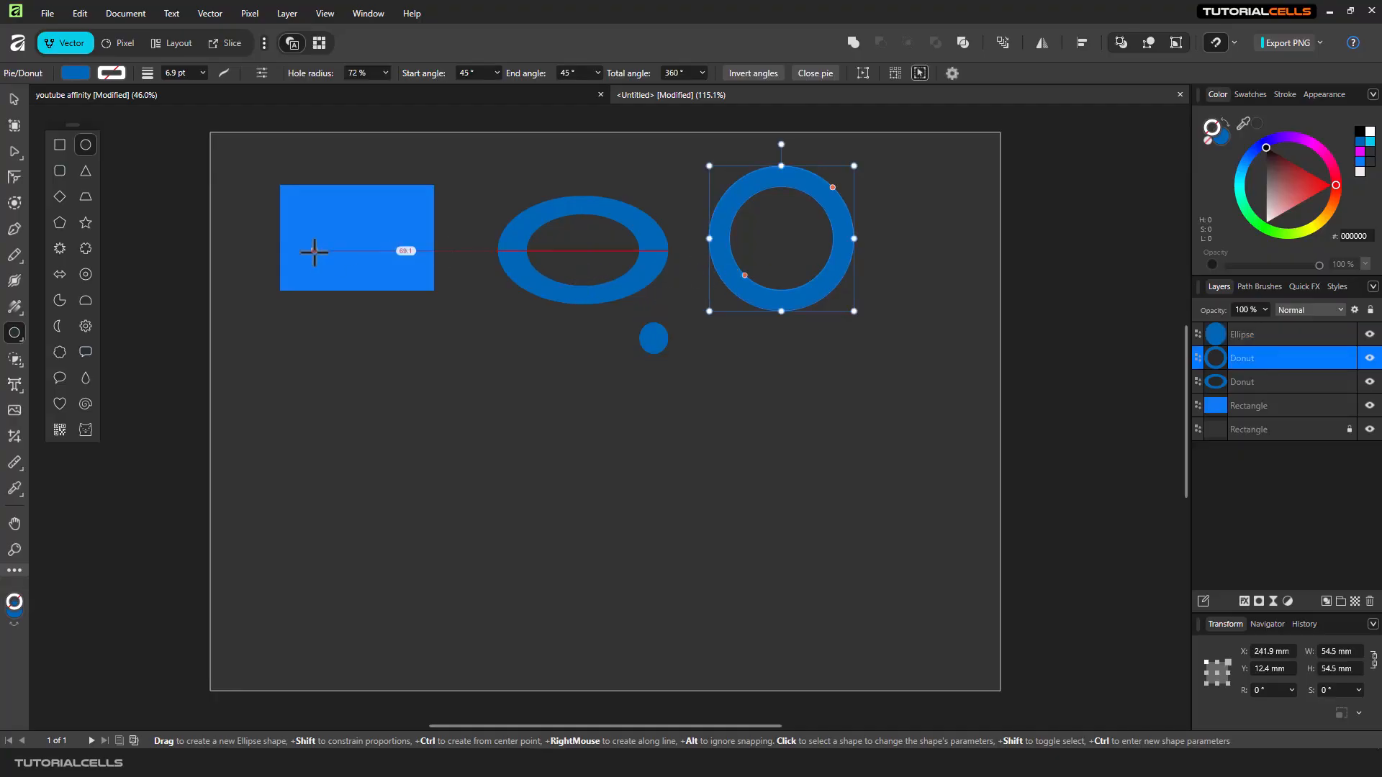
{"action": "left_click", "coordinate": [13, 98]}
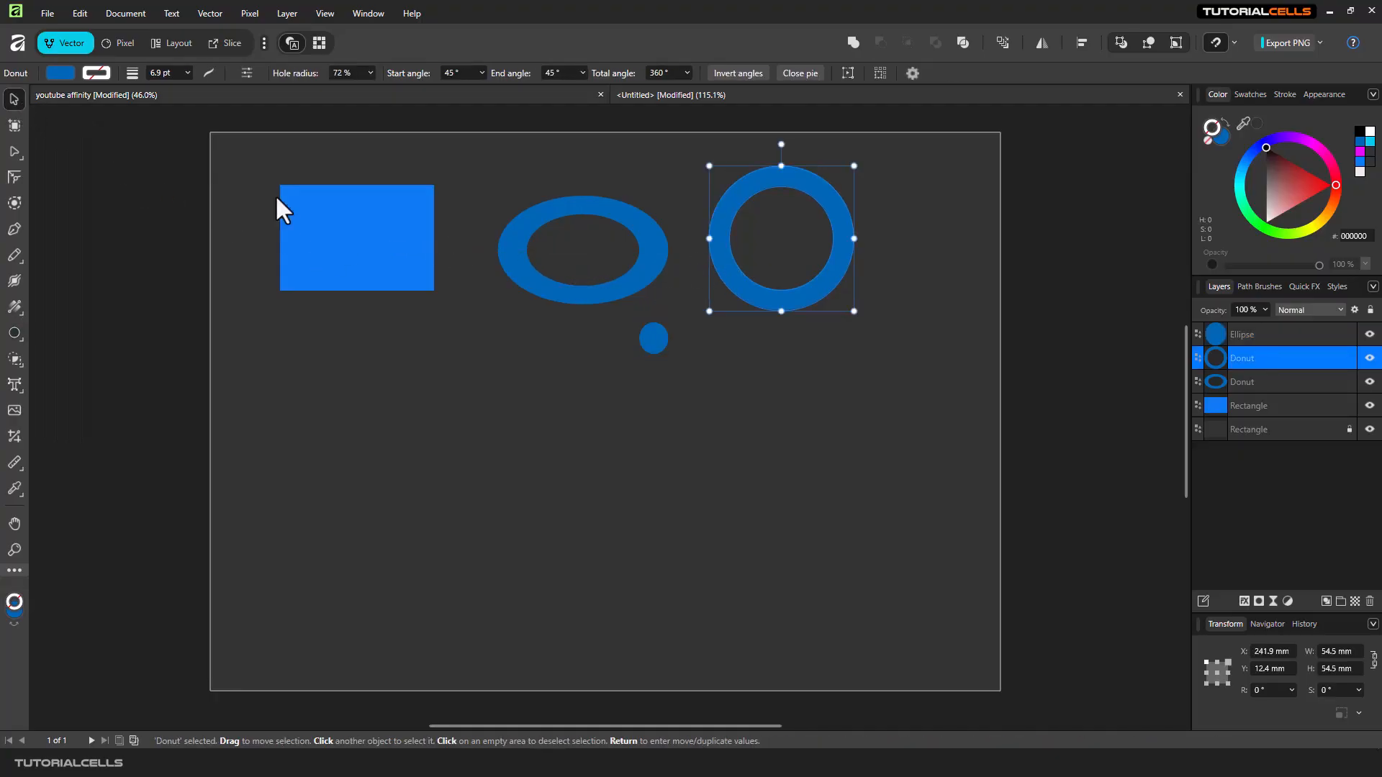
{"action": "left_click_drag", "start_coordinate": [727, 250], "coordinate": [733, 274]}
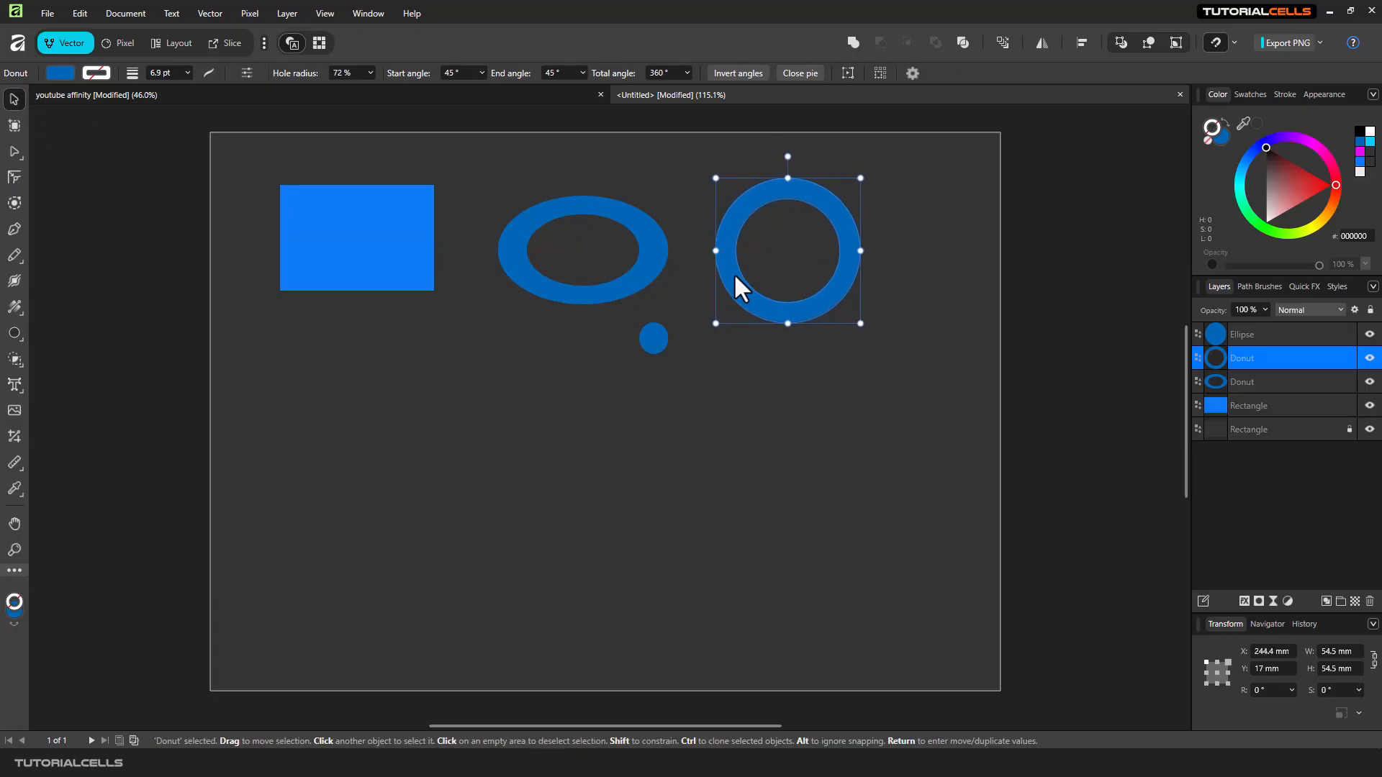
Open a gap in the oval donut by changing its start angle to 95.5° directly on the shape with the Node tool.
{"action": "key", "text": "a"}
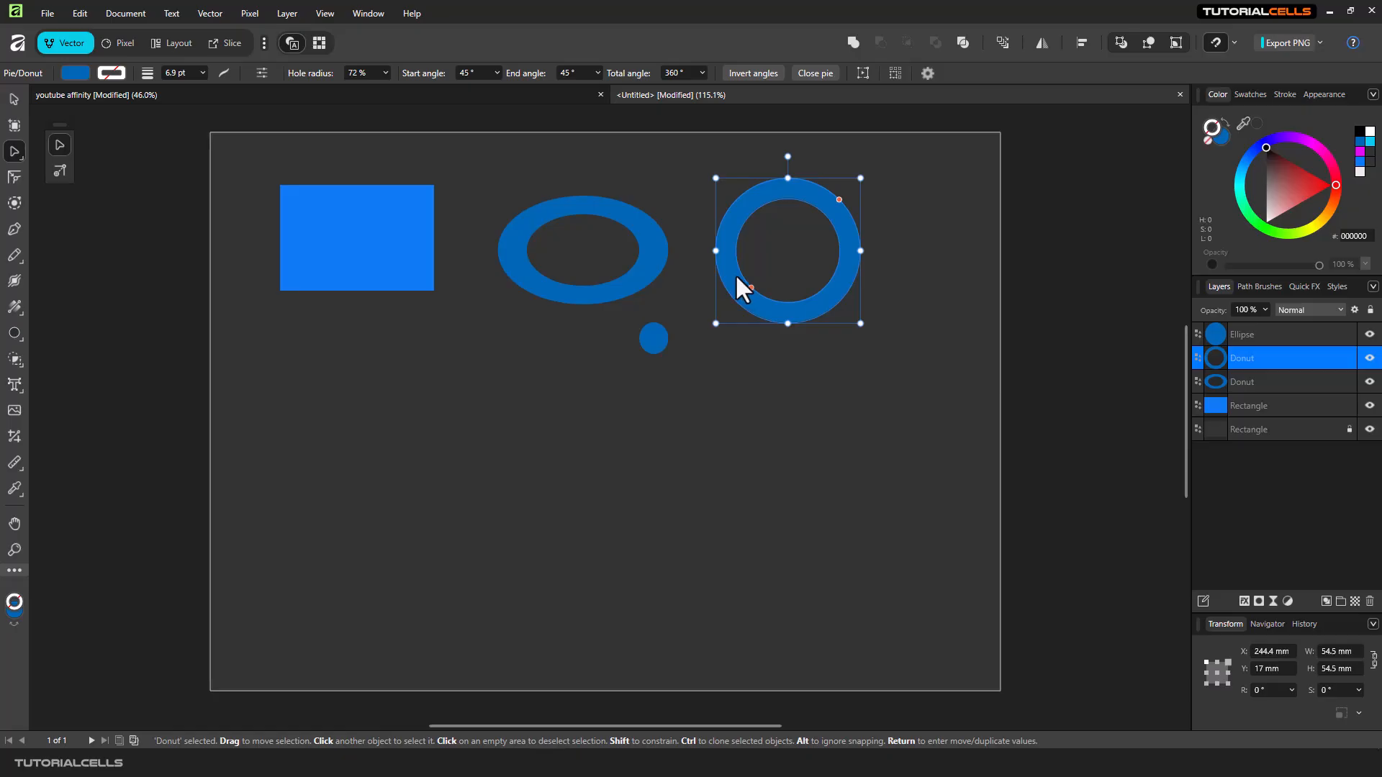
{"action": "left_click", "coordinate": [645, 210]}
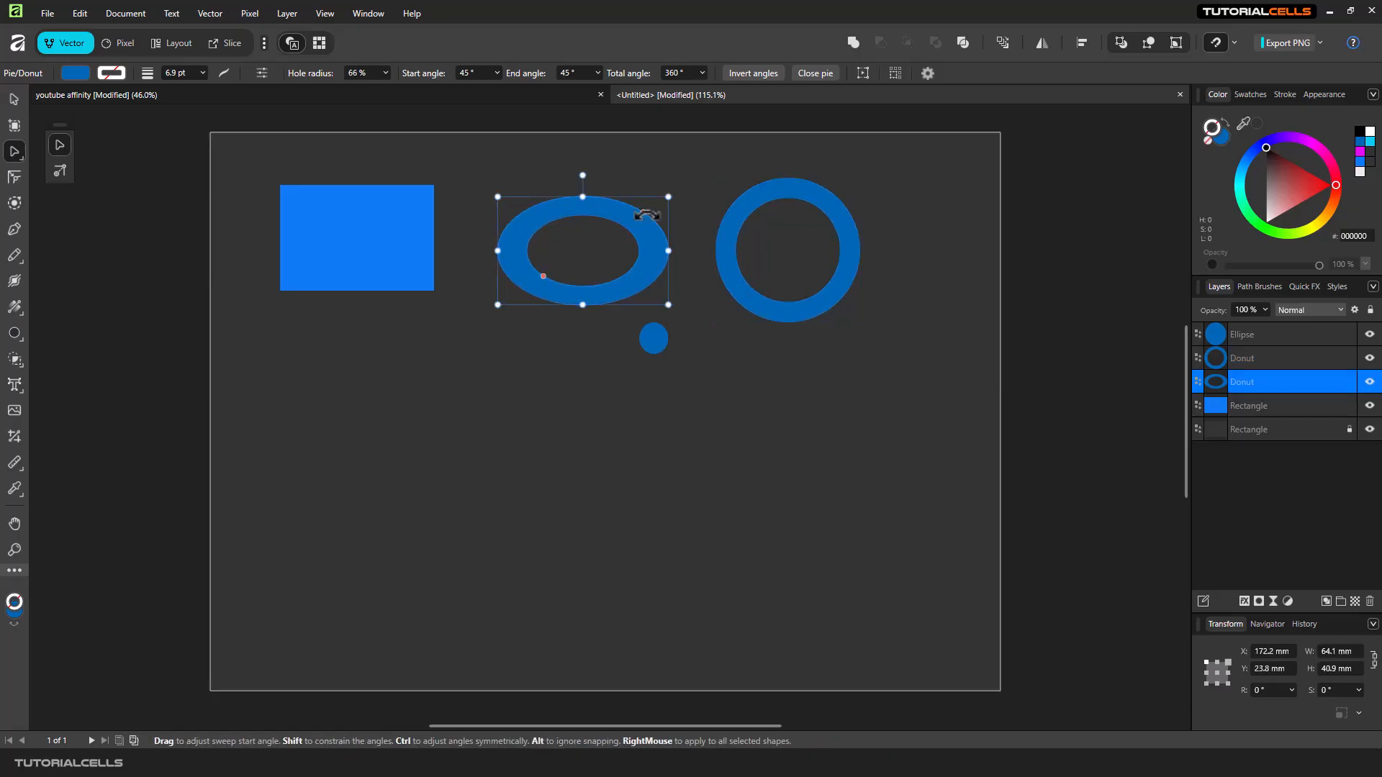
{"action": "mouse_move", "coordinate": [643, 214]}
{"action": "left_mouse_down"}
{"action": "mouse_move", "coordinate": [634, 223]}
{"action": "mouse_move", "coordinate": [639, 210]}
{"action": "left_mouse_up"}
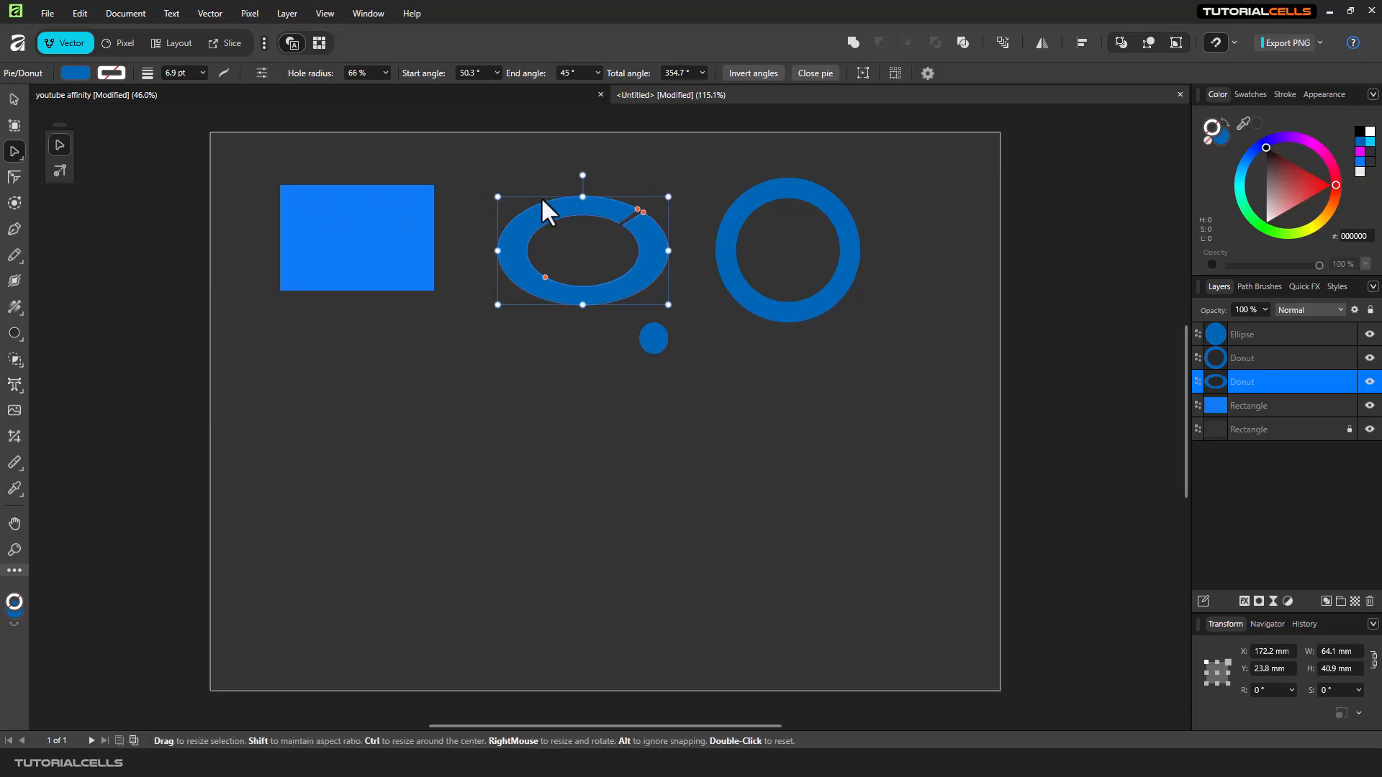
{"action": "left_click_drag", "start_coordinate": [637, 211], "coordinate": [575, 194]}
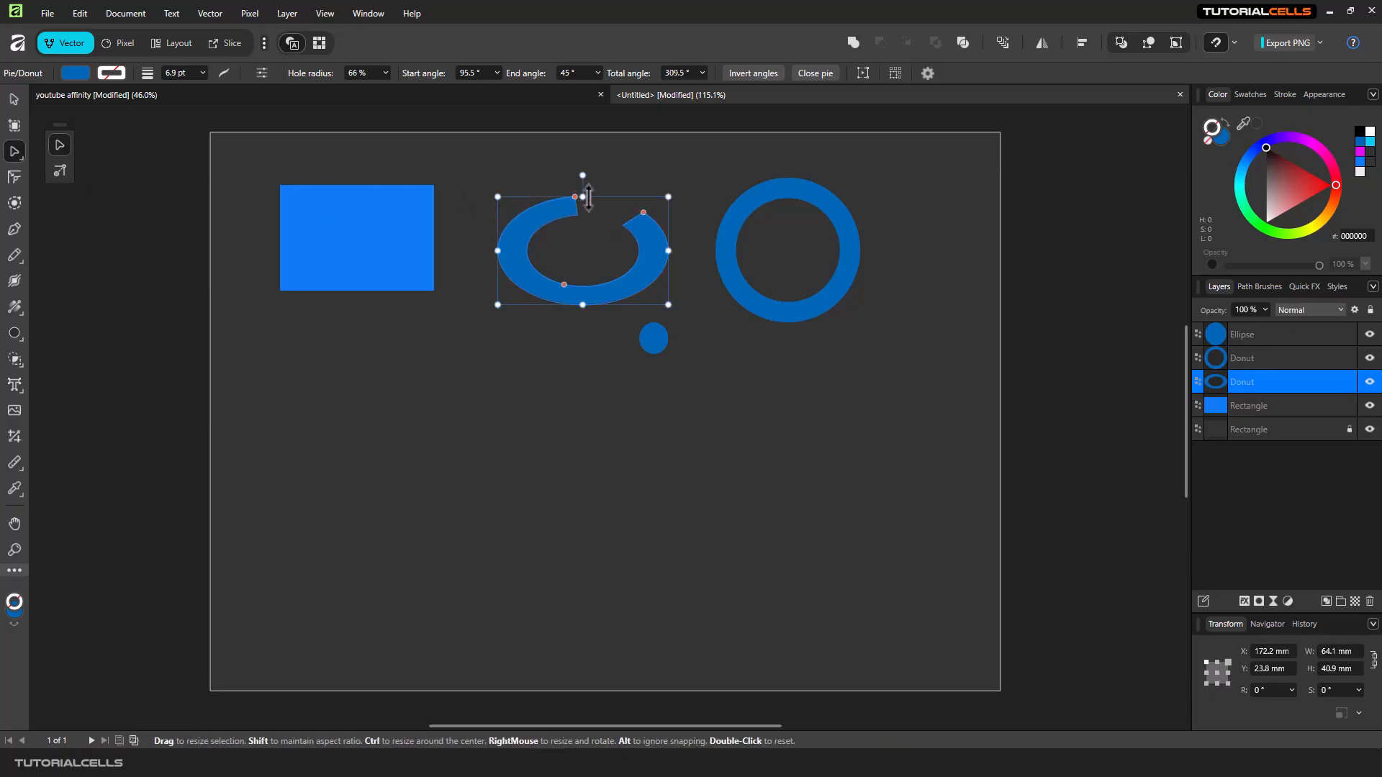
Draw a rounded rectangle about 46.8 mm square below the blue rectangle.
{"action": "left_click", "coordinate": [16, 331]}
{"action": "left_click", "coordinate": [60, 172]}
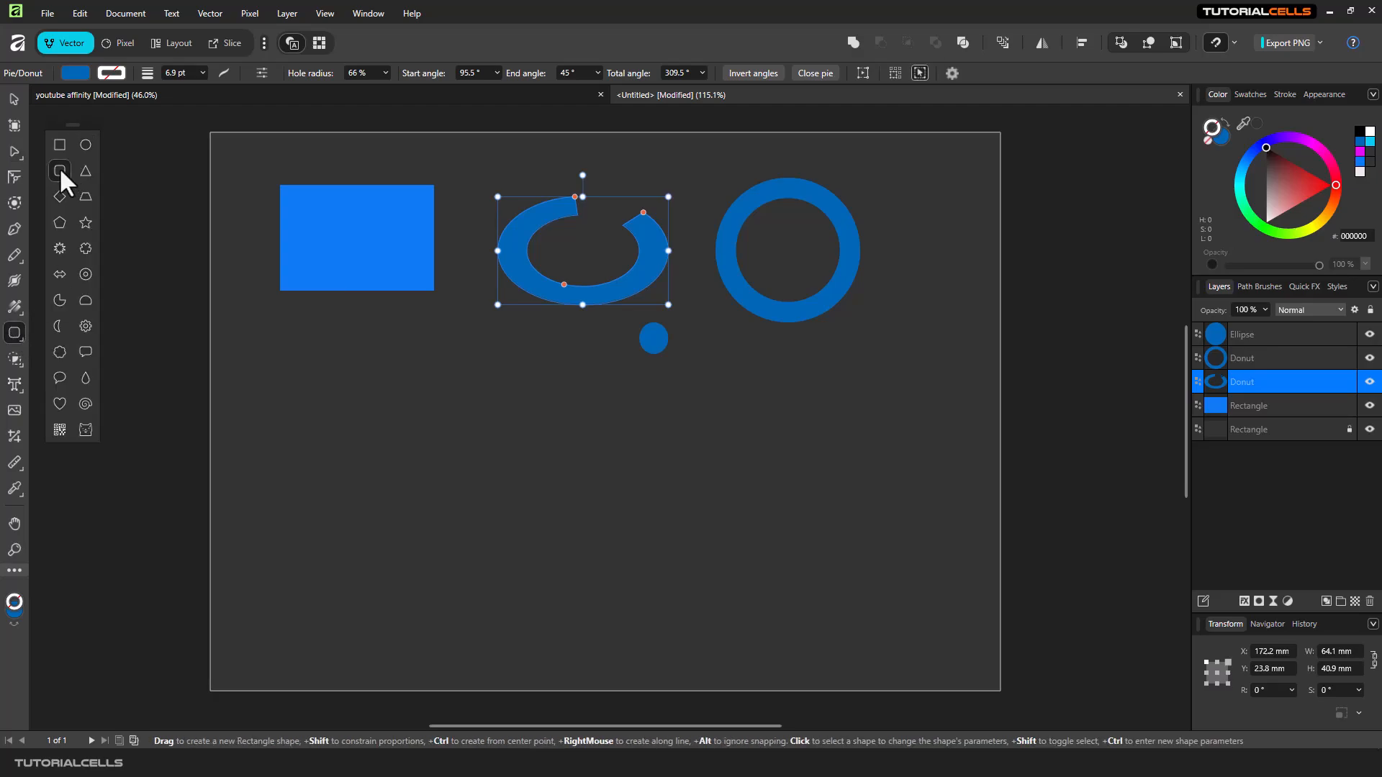
{"action": "left_click_drag", "start_coordinate": [319, 383], "coordinate": [463, 487]}
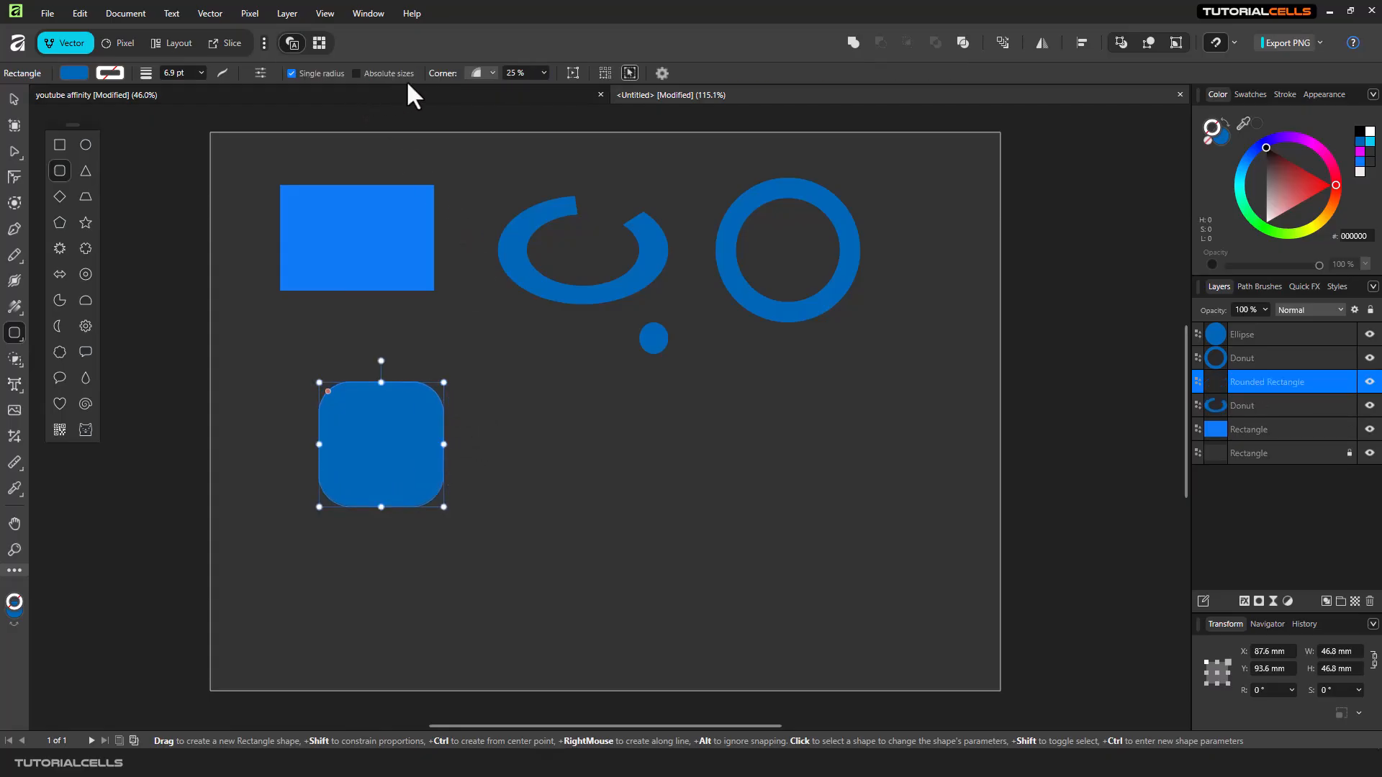
Draw a triangle about 35 mm wide and high beside the rounded rectangle and shift its top point to 60%.
{"action": "left_click", "coordinate": [86, 172]}
{"action": "left_click_drag", "start_coordinate": [560, 400], "coordinate": [653, 493]}
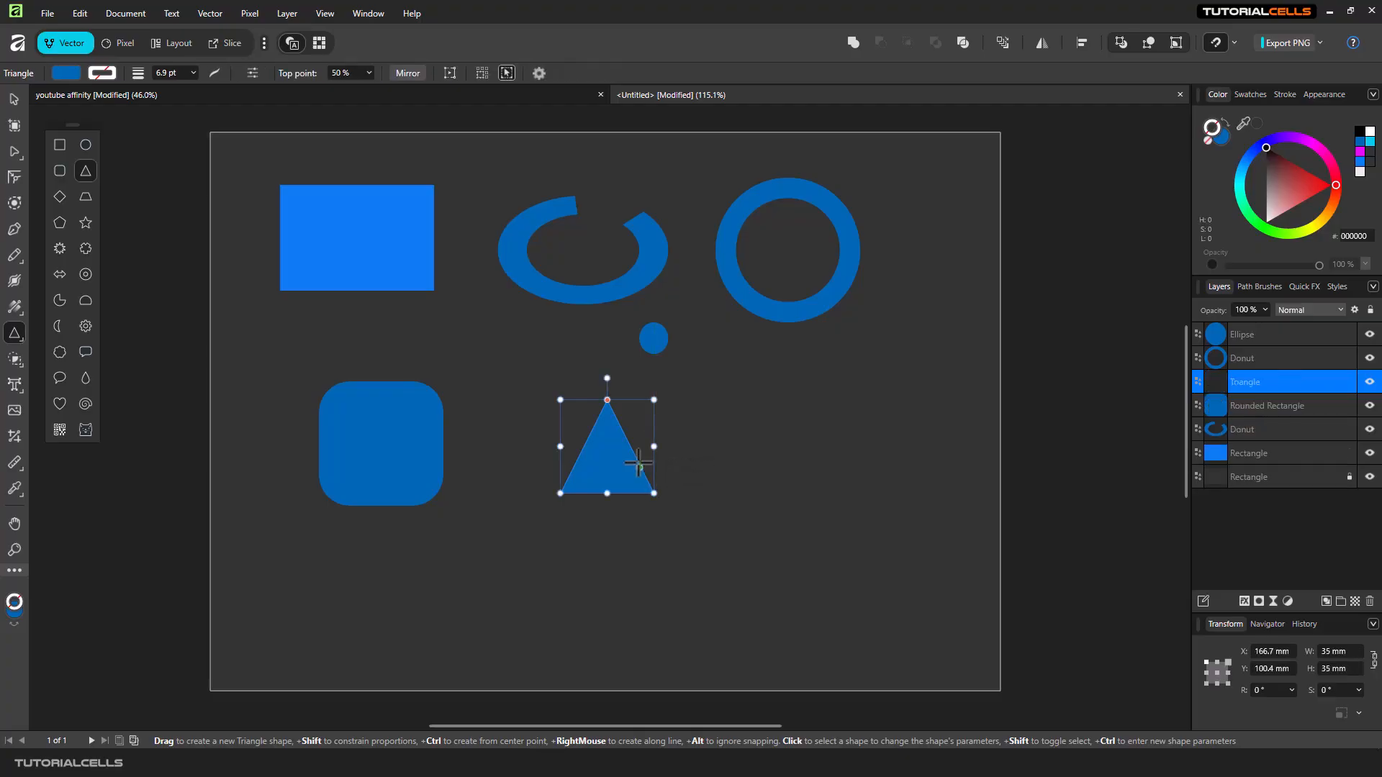
{"action": "mouse_move", "coordinate": [607, 399]}
{"action": "left_mouse_down"}
{"action": "mouse_move", "coordinate": [655, 401]}
{"action": "mouse_move", "coordinate": [616, 401]}
{"action": "left_mouse_up"}
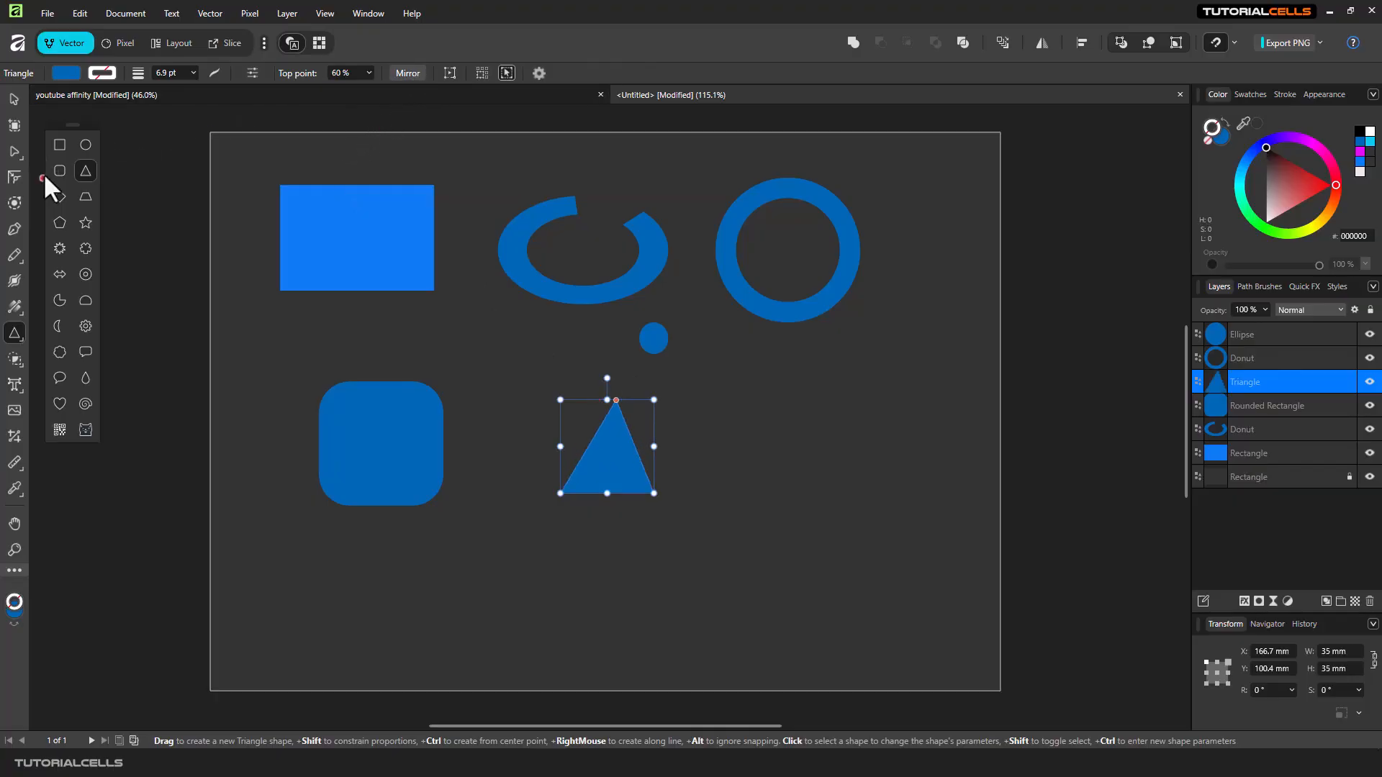
Draw a diamond about 39.1 mm wide and high below the circular donut and set its mid point to 44%.
{"action": "left_click", "coordinate": [60, 197]}
{"action": "left_click_drag", "start_coordinate": [736, 367], "coordinate": [839, 471]}
{"action": "left_click_drag", "start_coordinate": [736, 419], "coordinate": [736, 401]}
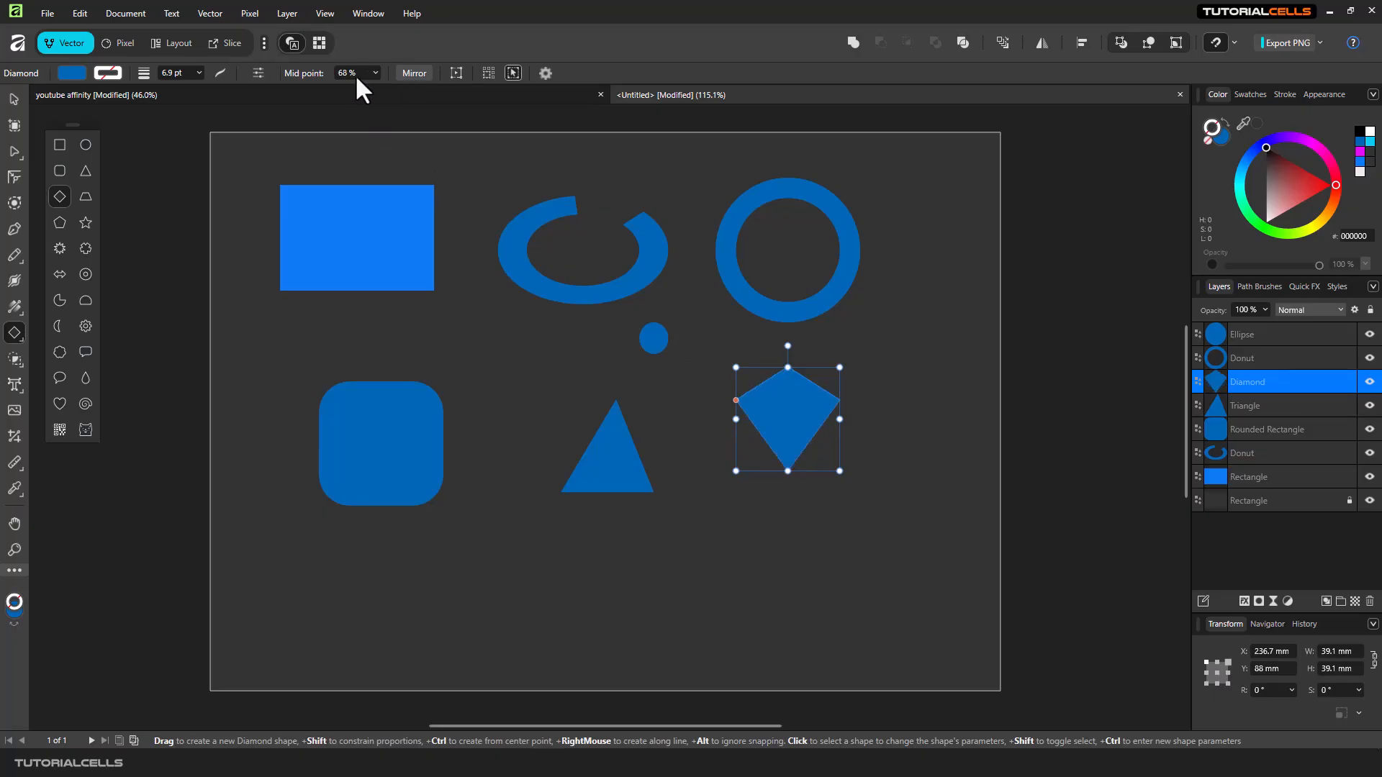
{"action": "left_click", "coordinate": [374, 73]}
{"action": "left_click_drag", "start_coordinate": [379, 89], "coordinate": [353, 88]}
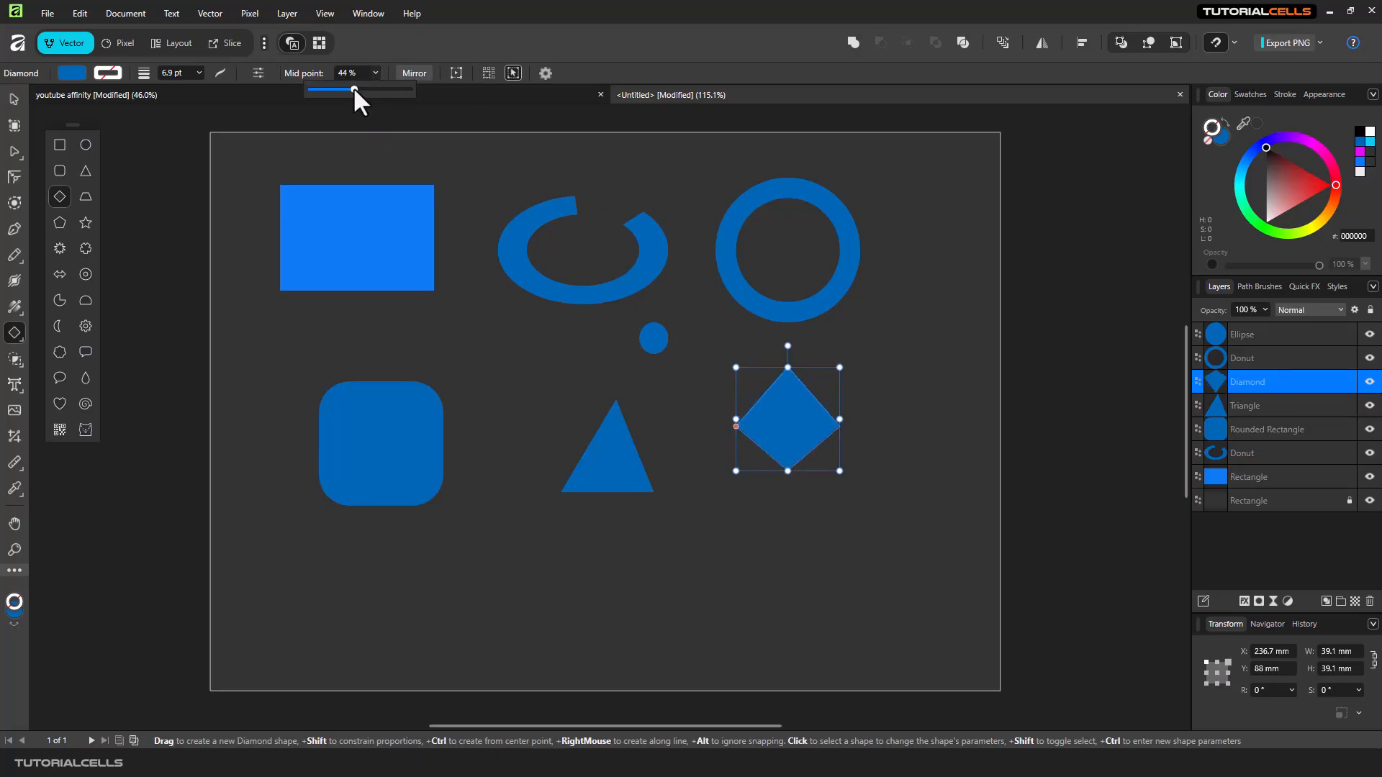
Draw a trapezoid about 60.9 by 20.8 mm below the triangle, with its left point at 34% and right point at 71%.
{"action": "left_click", "coordinate": [86, 196]}
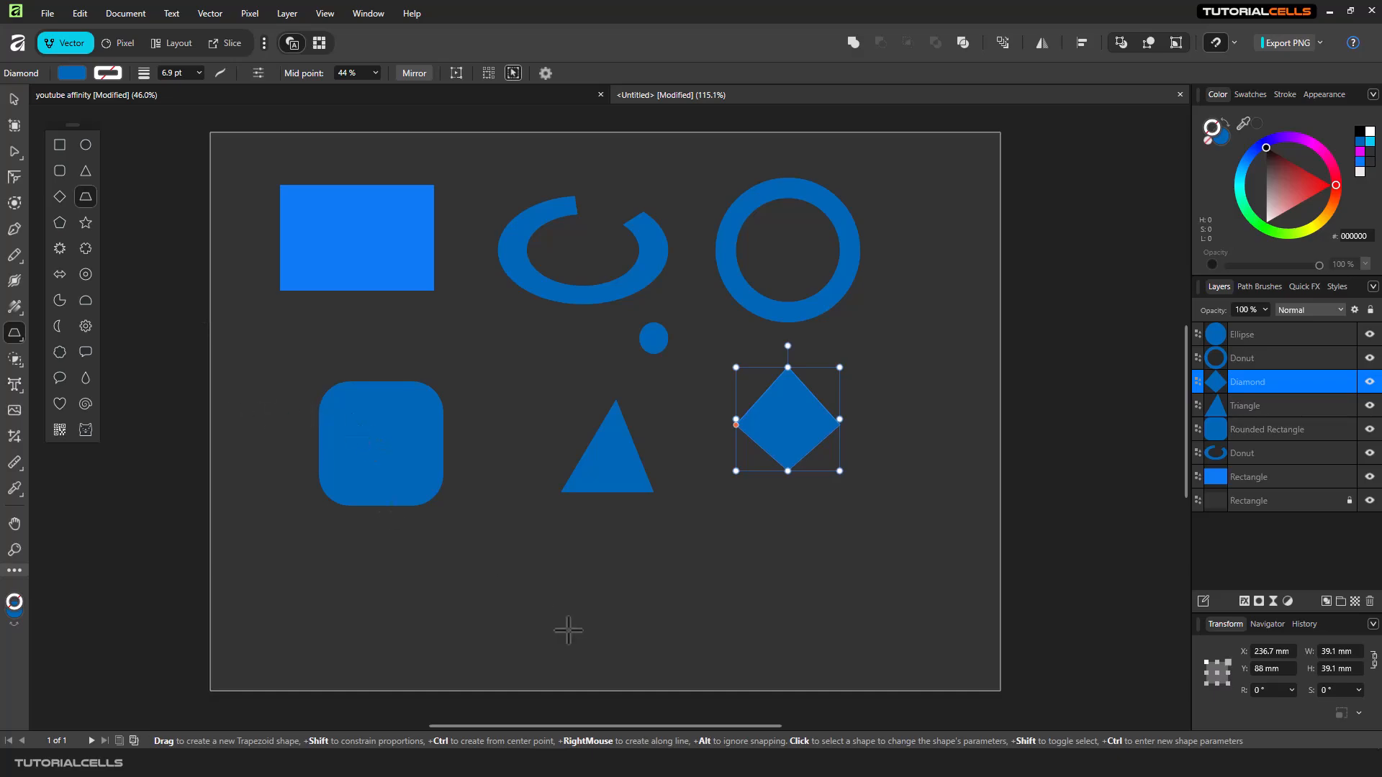
{"action": "left_click_drag", "start_coordinate": [479, 541], "coordinate": [640, 596]}
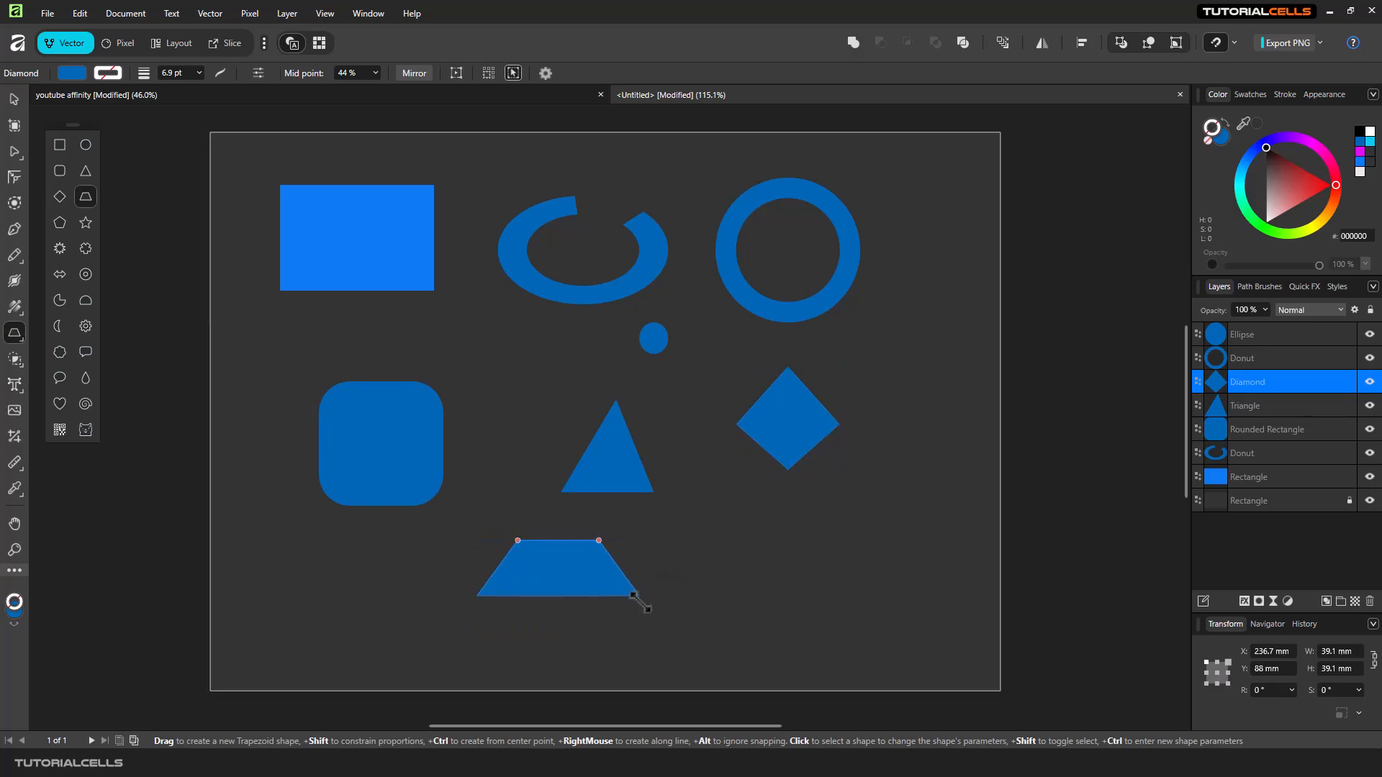
{"action": "left_click_drag", "start_coordinate": [599, 541], "coordinate": [533, 540]}
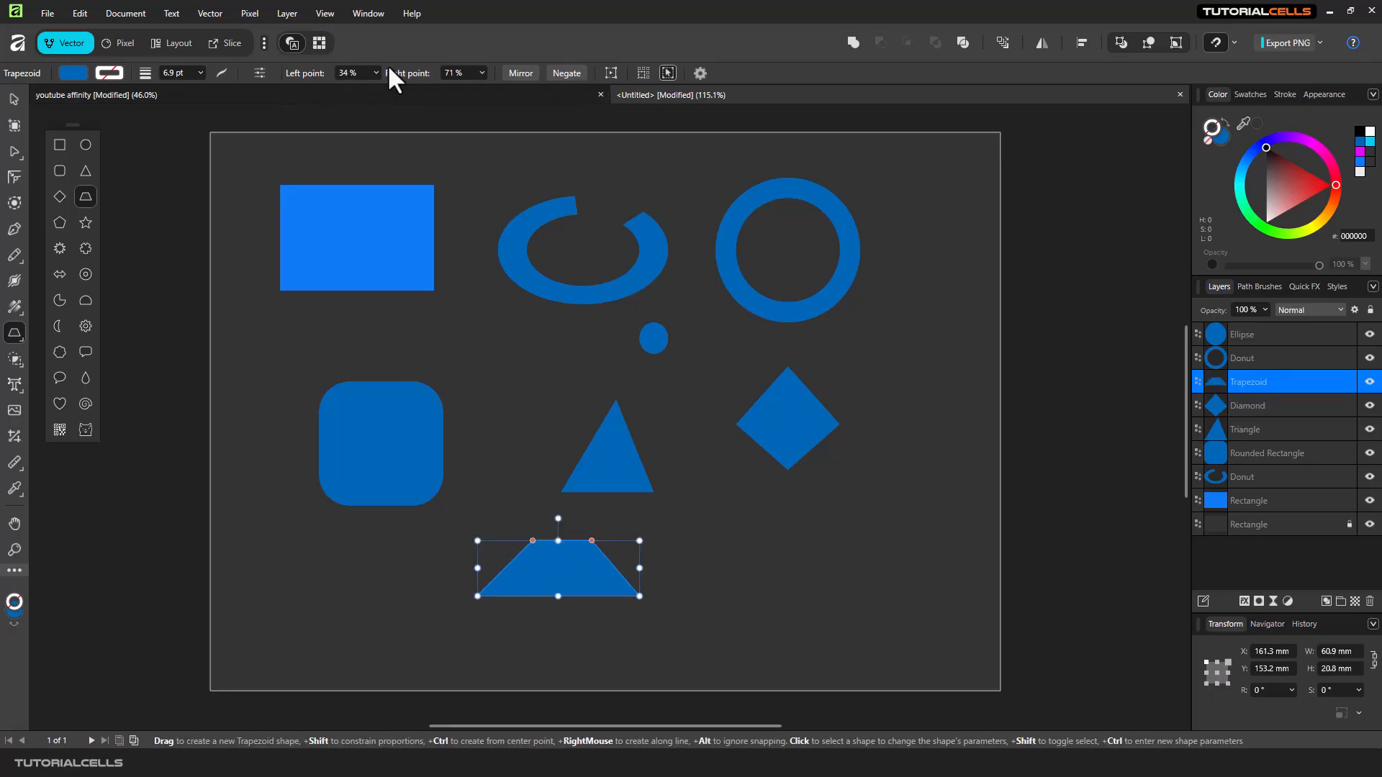
Negate the trapezoid's points repeatedly to compare the two variants, ending on the original shape.
{"action": "left_click", "coordinate": [577, 76]}
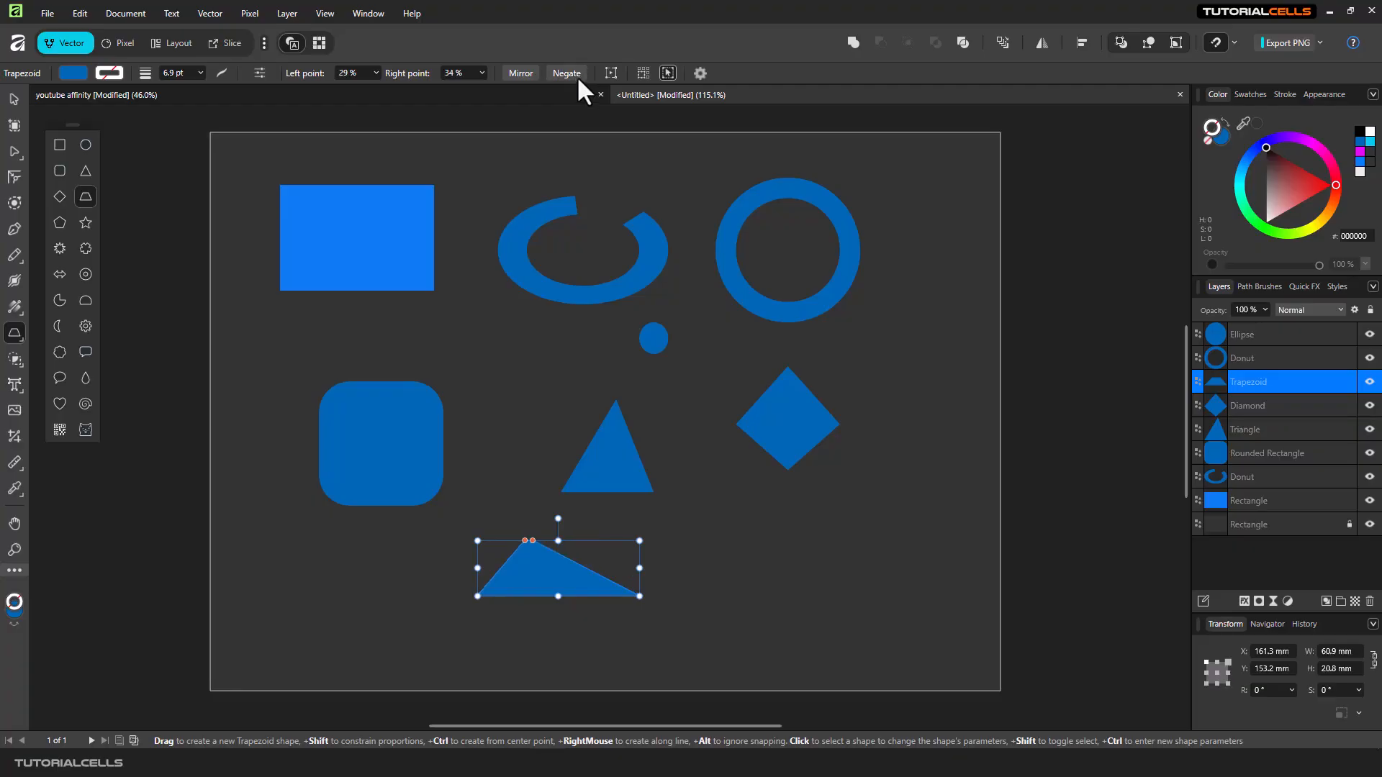
{"action": "left_click", "coordinate": [577, 75]}
{"action": "left_click", "coordinate": [577, 75]}
{"action": "left_click", "coordinate": [576, 75]}
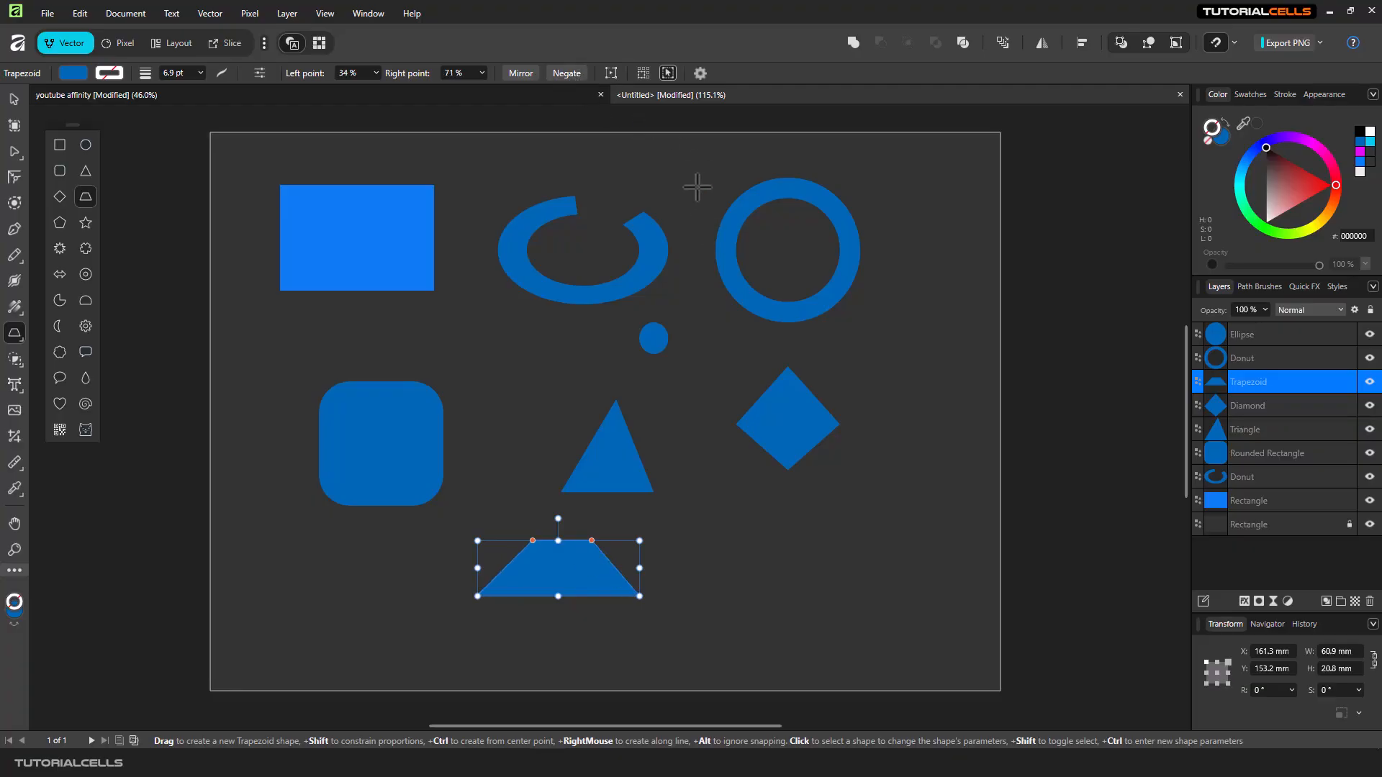
Widen the trapezoid's top edge and negate its points, ending on a 7% left point and a 34% right point.
{"action": "left_click_drag", "start_coordinate": [591, 540], "coordinate": [628, 540]}
{"action": "left_click", "coordinate": [572, 74]}
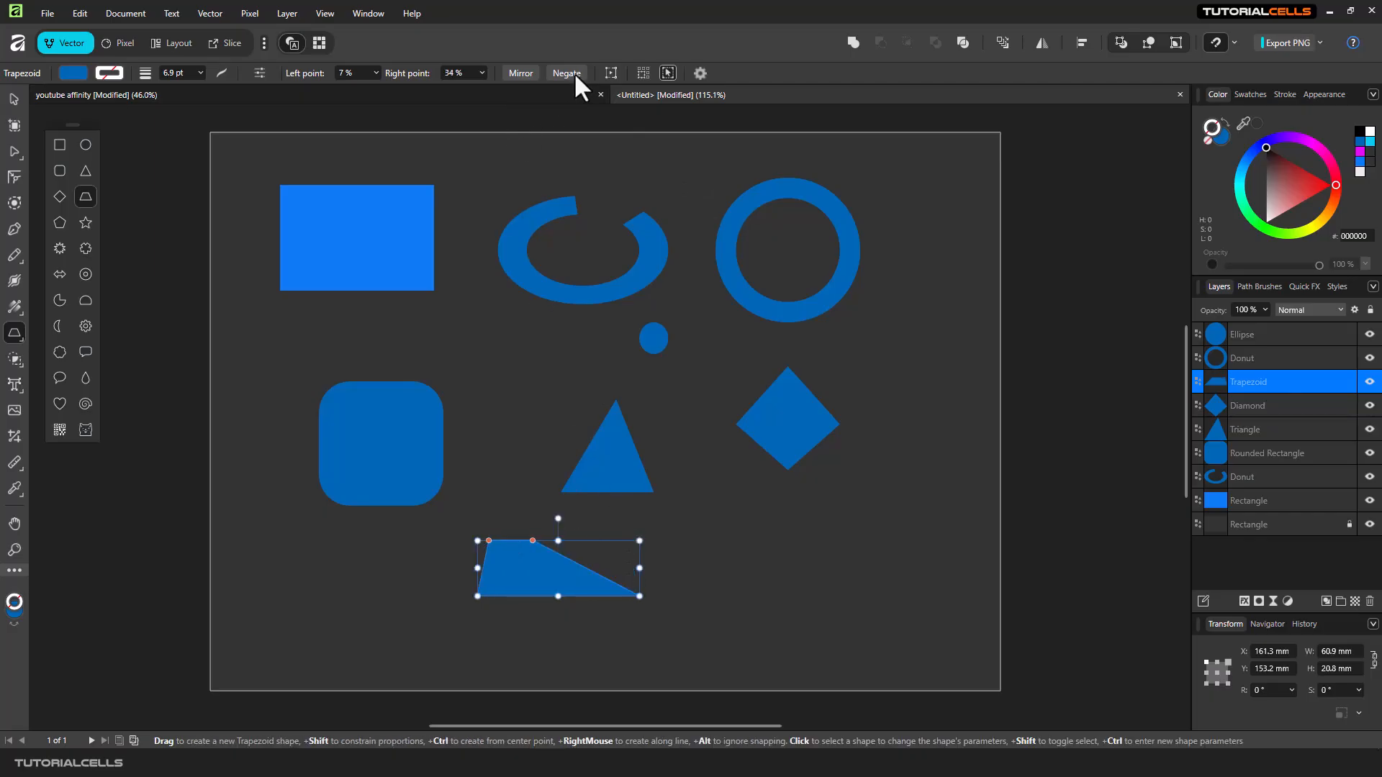
{"action": "left_click", "coordinate": [568, 73]}
{"action": "left_click", "coordinate": [568, 73]}
Draw a five-sided polygon about 34.1 mm wide and high below the diamond, and try a -100% curve before undoing it.
{"action": "left_click", "coordinate": [60, 222]}
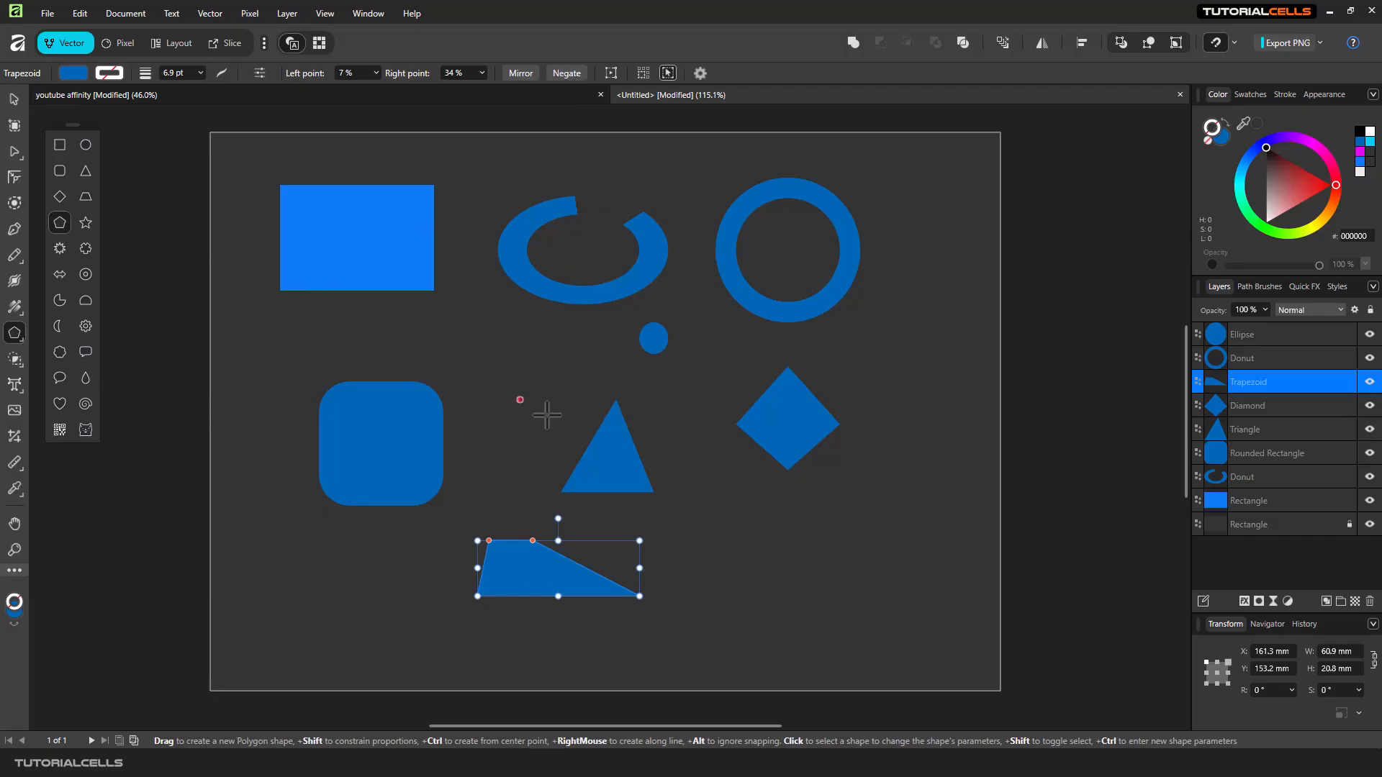
{"action": "left_click_drag", "start_coordinate": [726, 493], "coordinate": [817, 584]}
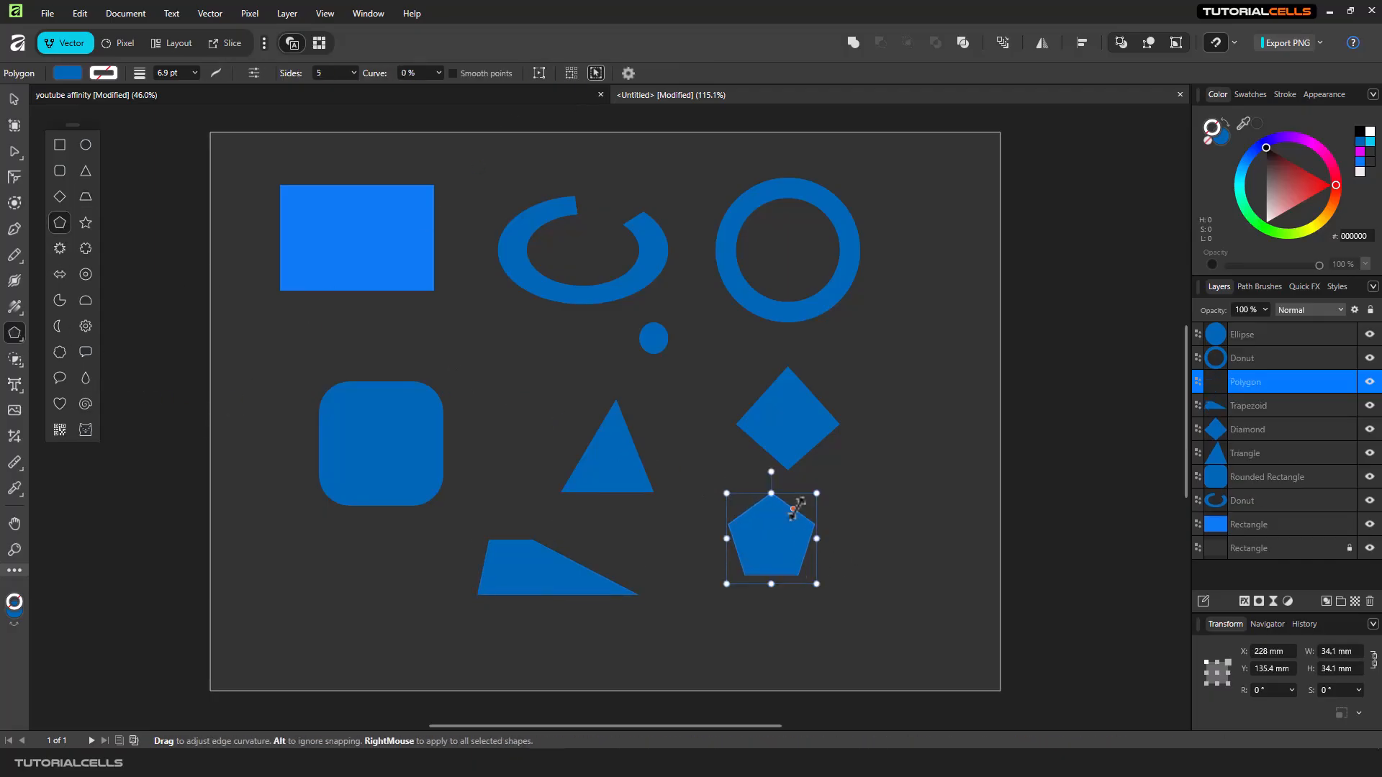
{"action": "left_click_drag", "start_coordinate": [792, 512], "coordinate": [788, 515]}
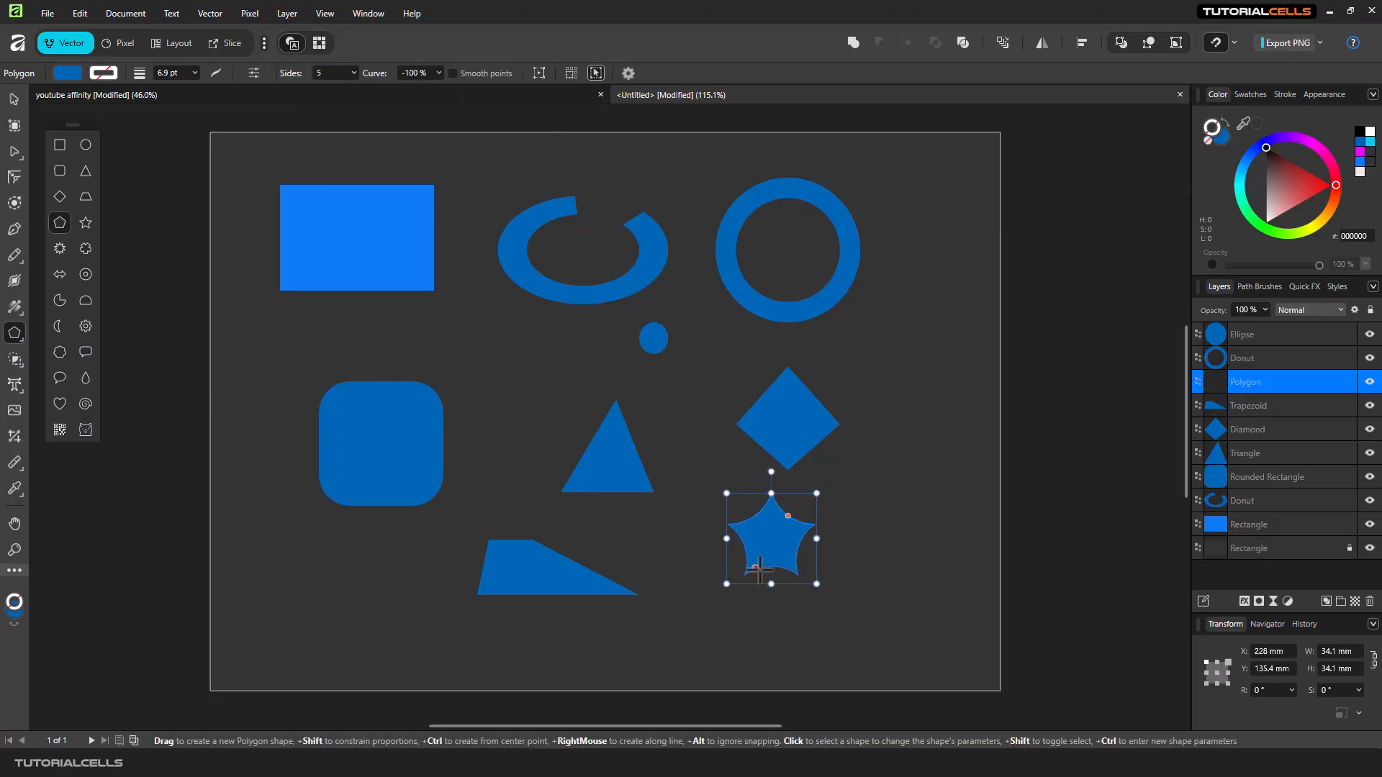
{"action": "key", "text": "ctrl+z"}
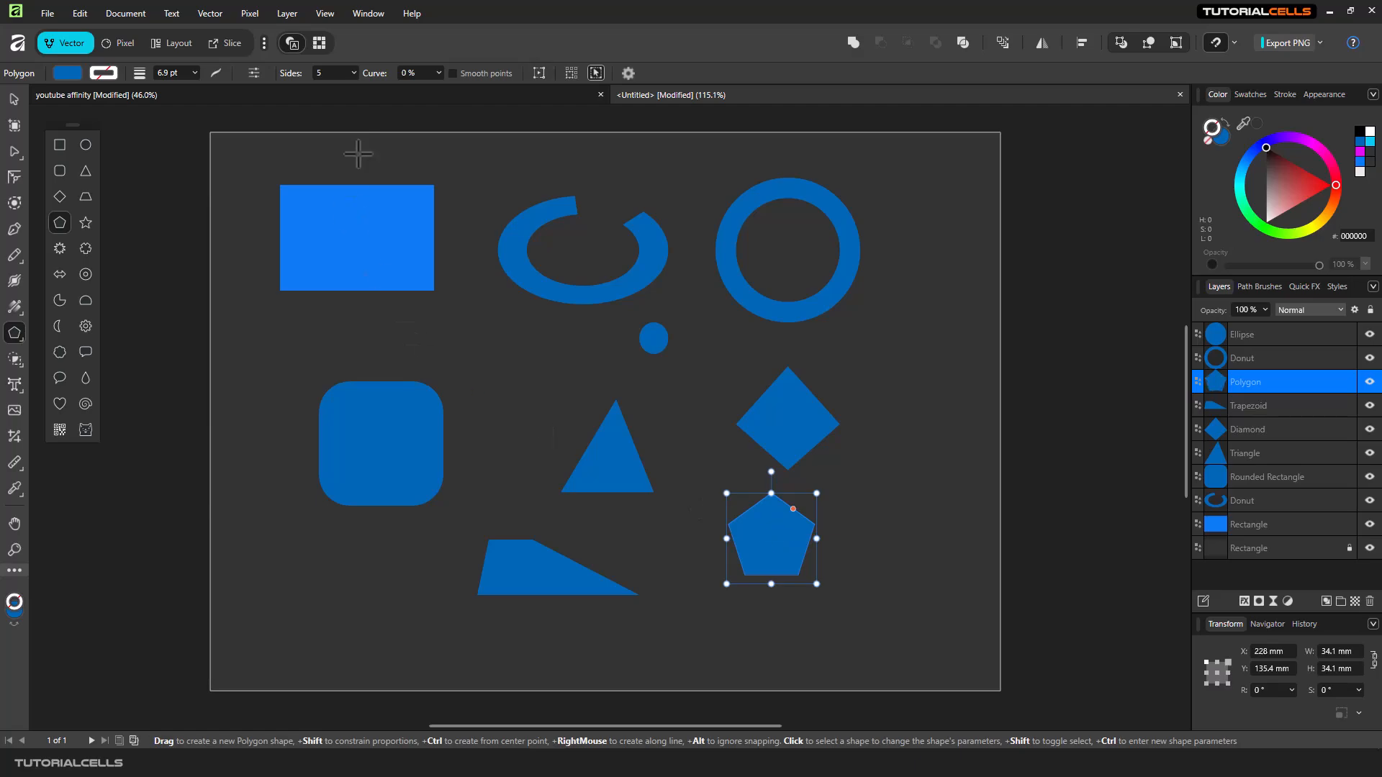
Set the polygon to 7 sides, give its edges a slight curve of about 6% and enable smooth points.
{"action": "left_click", "coordinate": [353, 73]}
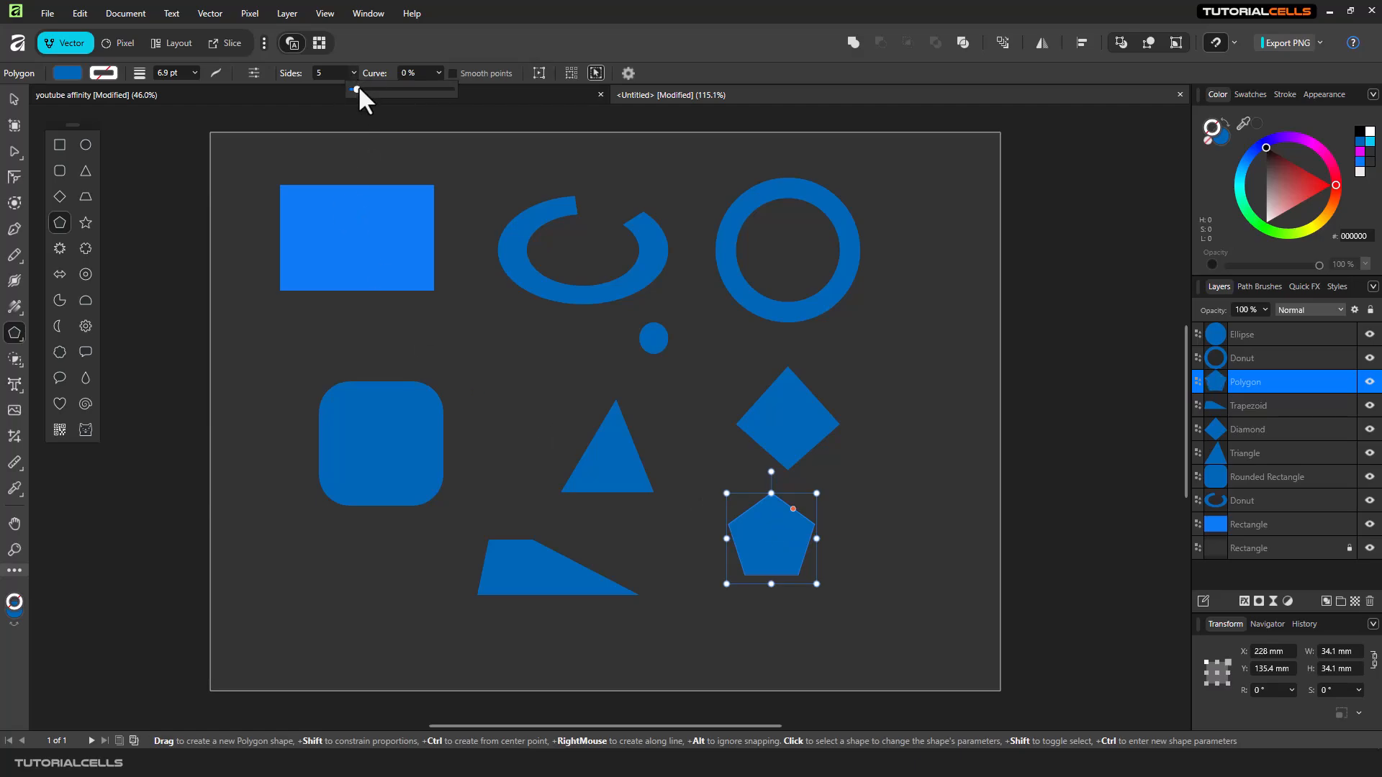
{"action": "mouse_move", "coordinate": [358, 87]}
{"action": "left_mouse_down"}
{"action": "mouse_move", "coordinate": [378, 92]}
{"action": "mouse_move", "coordinate": [359, 107]}
{"action": "left_mouse_up"}
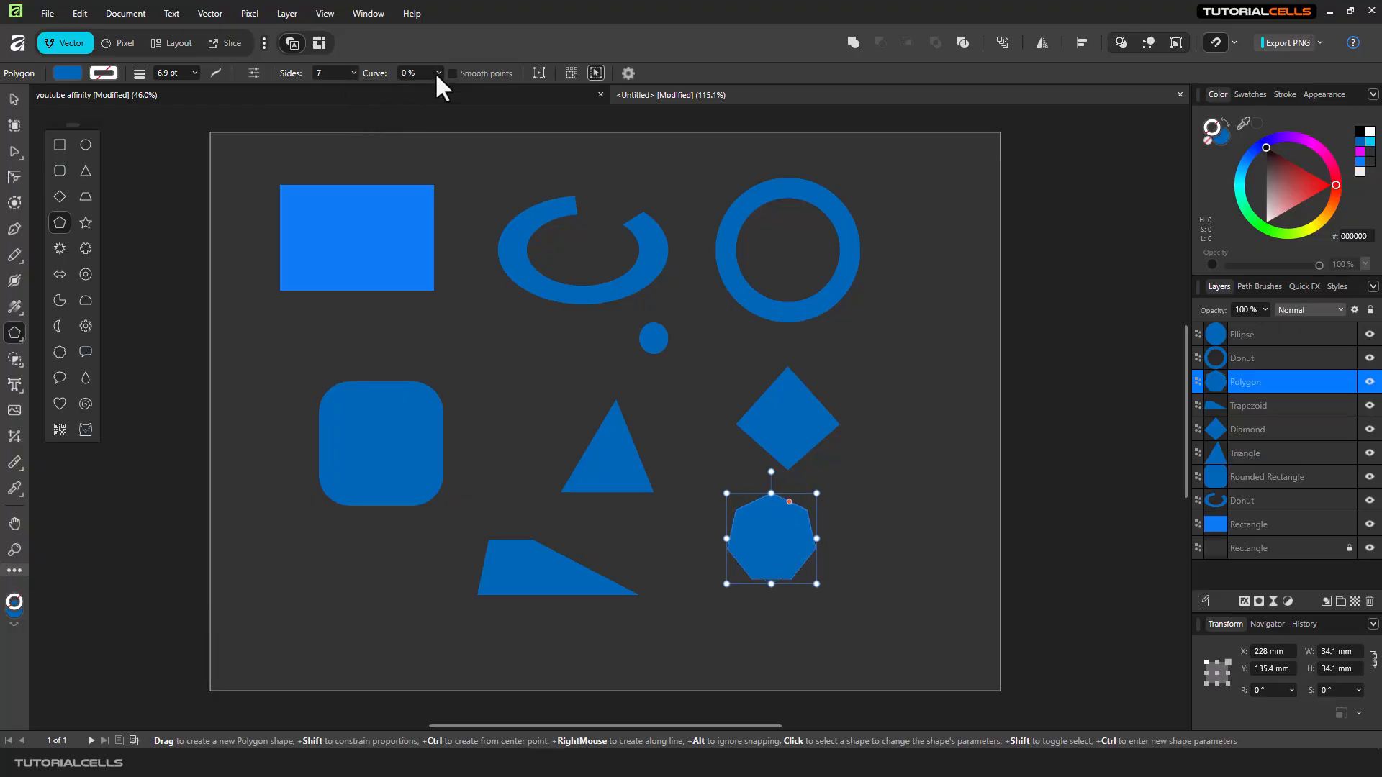
{"action": "left_click", "coordinate": [437, 72]}
{"action": "left_click_drag", "start_coordinate": [444, 99], "coordinate": [444, 108]}
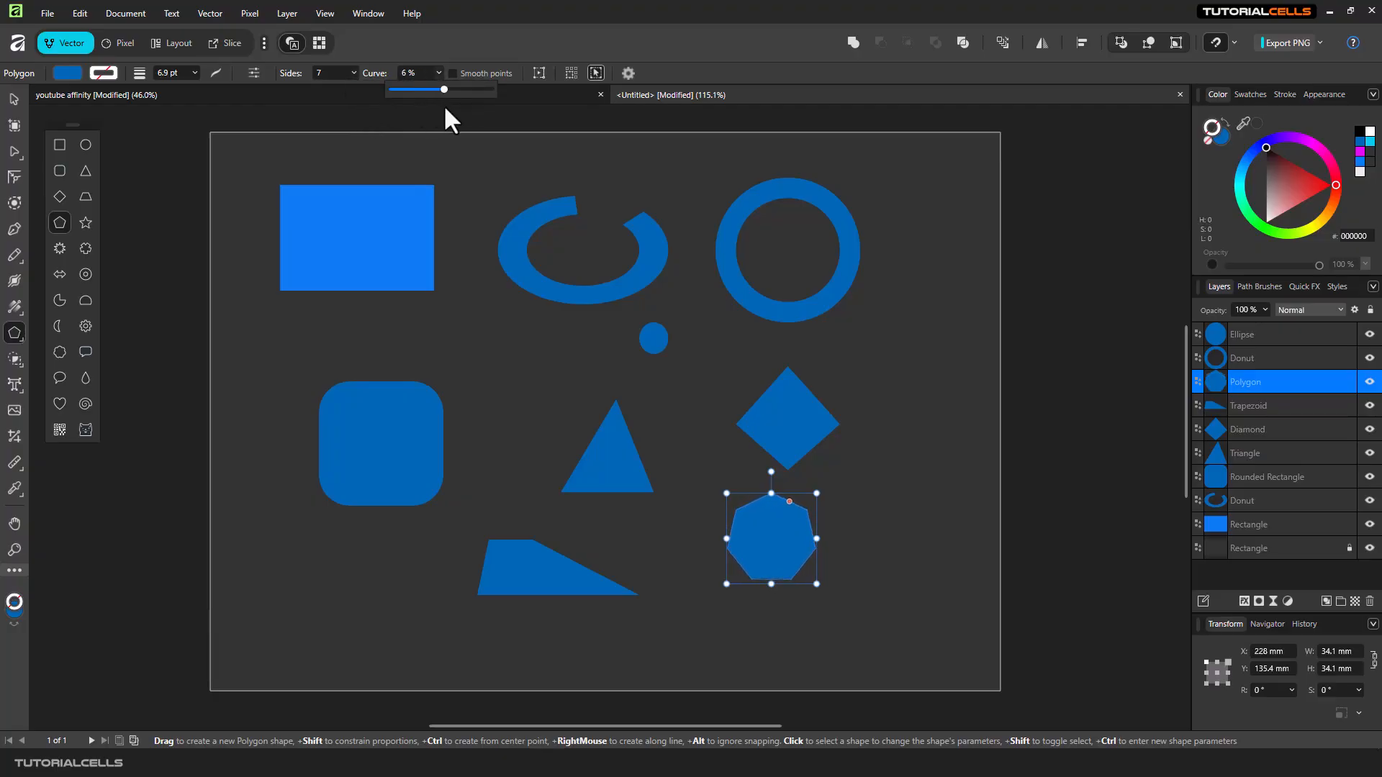
{"action": "left_click", "coordinate": [462, 72]}
Set the polygon's curve to -100% and its sides to 10, keeping smooth points enabled.
{"action": "scroll", "coordinate": [733, 518], "scroll_direction": "up", "scroll_amount": 3}
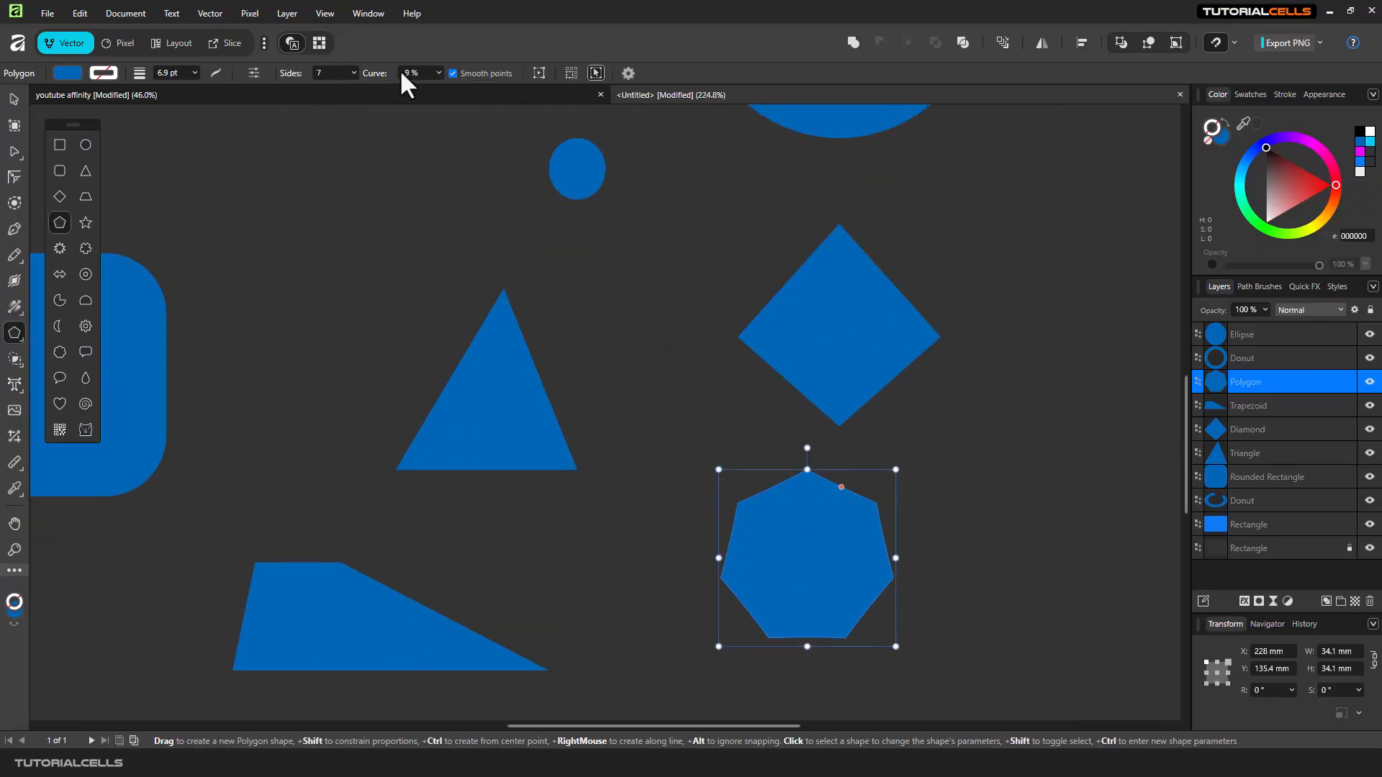
{"action": "left_click", "coordinate": [438, 74]}
{"action": "left_click_drag", "start_coordinate": [439, 90], "coordinate": [318, 119]}
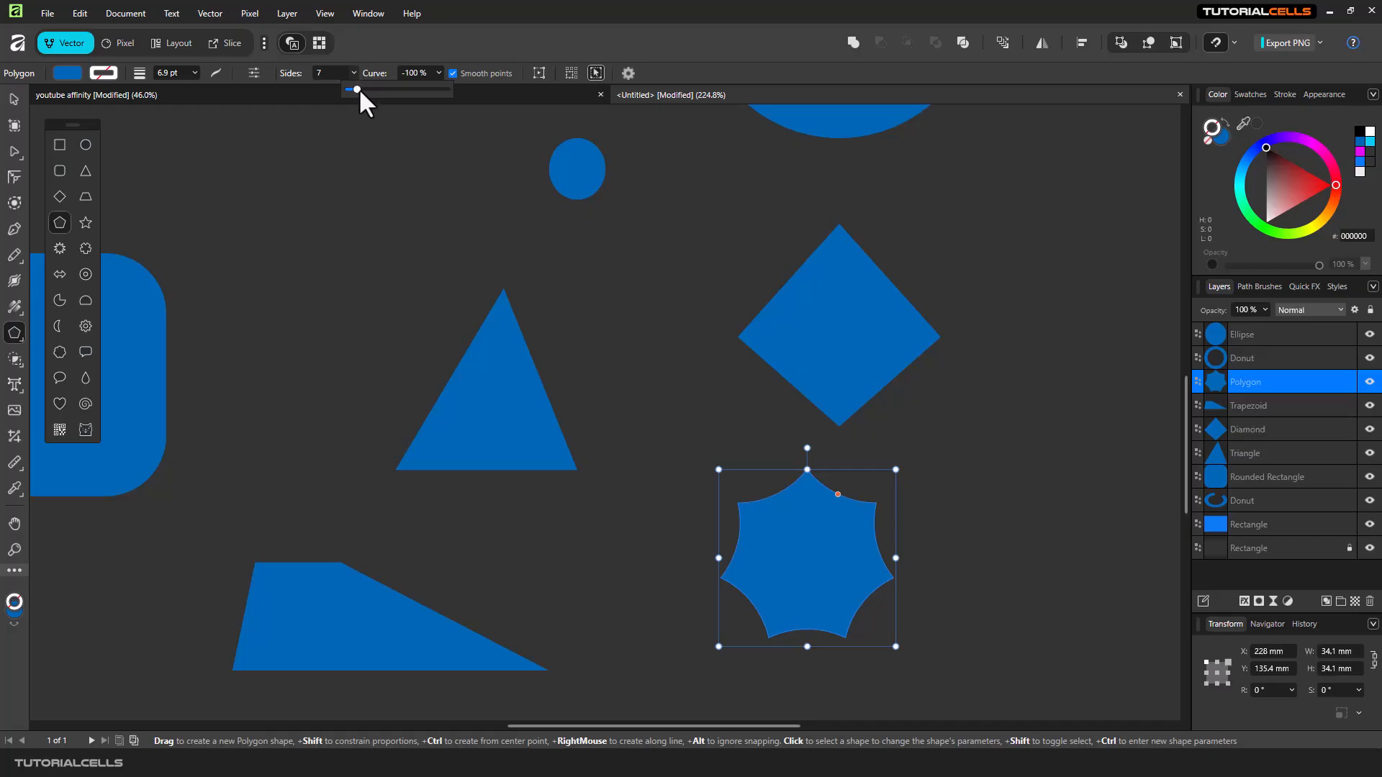
{"action": "left_click_drag", "start_coordinate": [357, 90], "coordinate": [363, 90]}
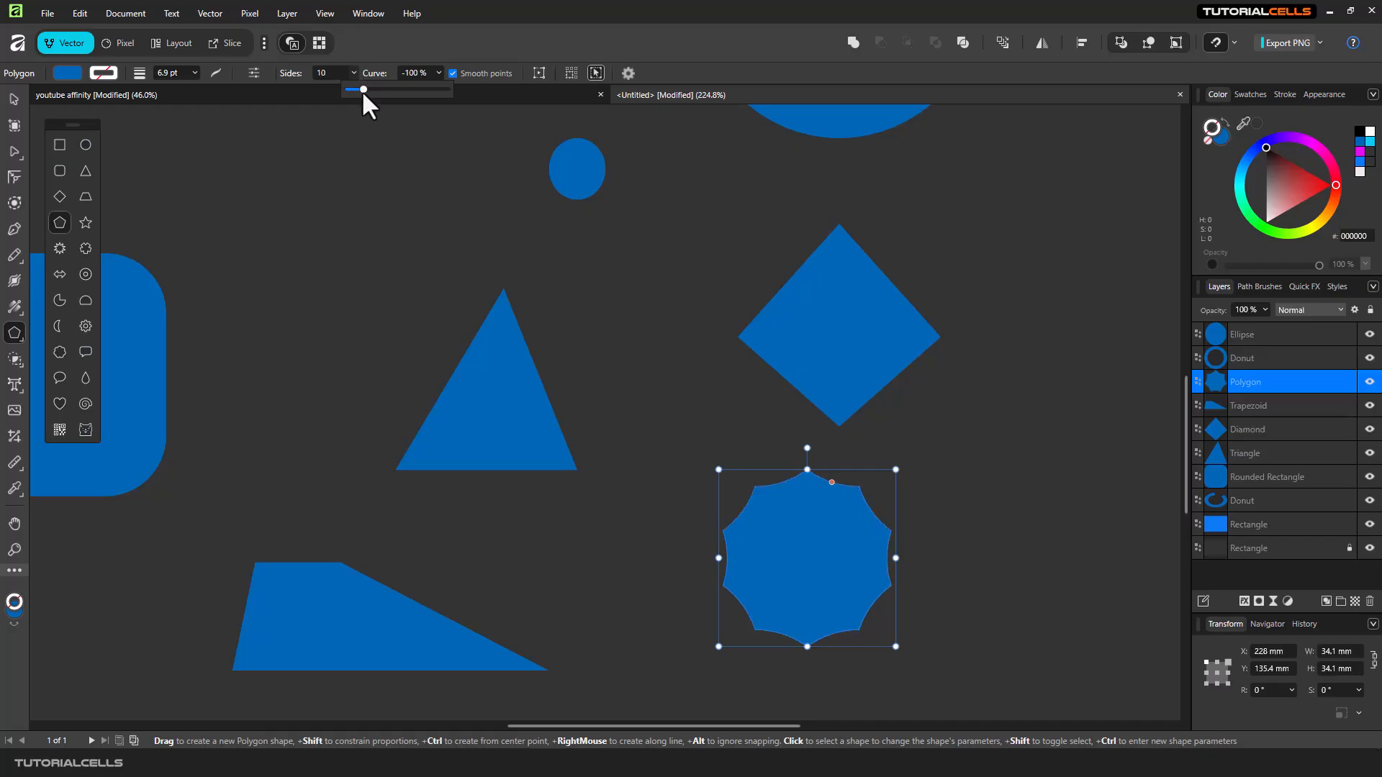
{"action": "left_click", "coordinate": [454, 74]}
Select all the drawn shapes with the Move tool and delete them, leaving only the locked background rectangle.
{"action": "scroll", "coordinate": [756, 415], "scroll_direction": "down", "scroll_amount": 5}
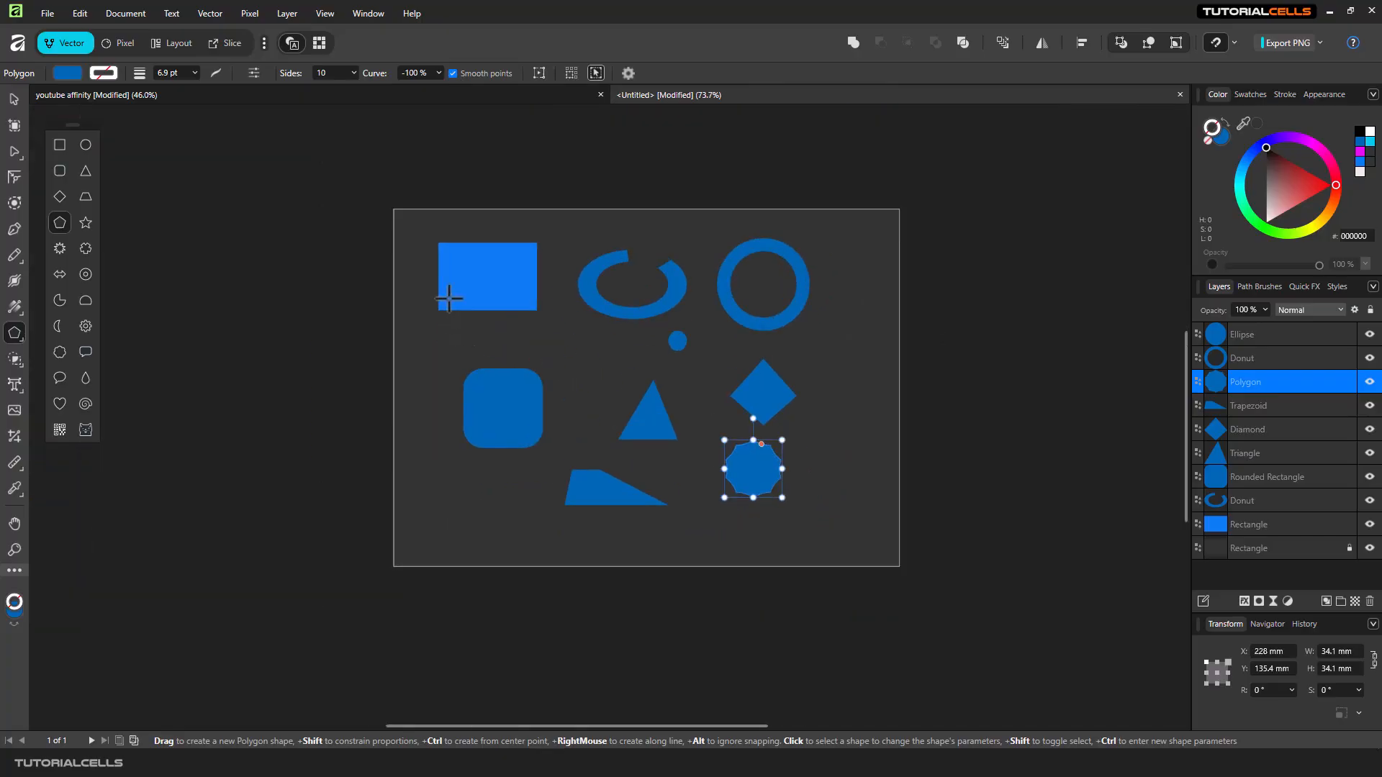
{"action": "left_click", "coordinate": [441, 287]}
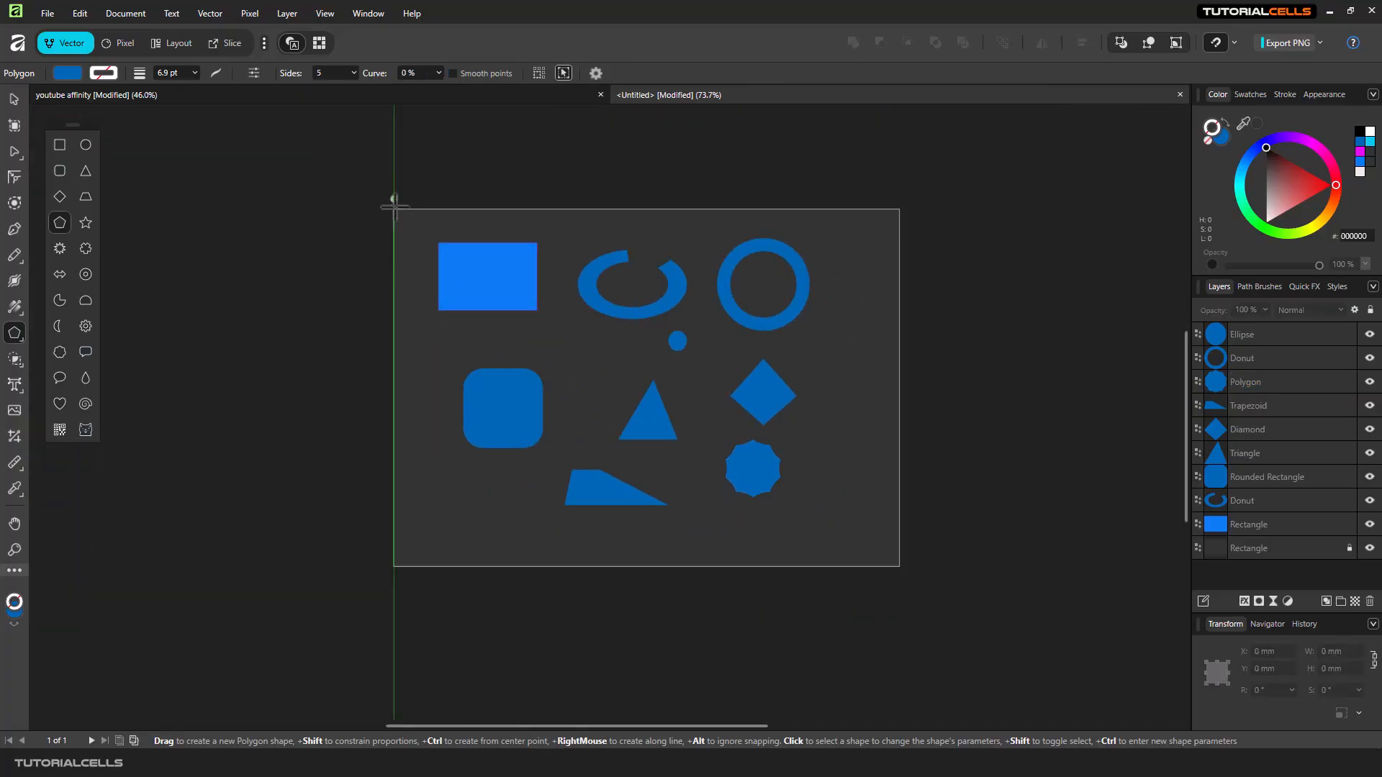
{"action": "left_click", "coordinate": [14, 99]}
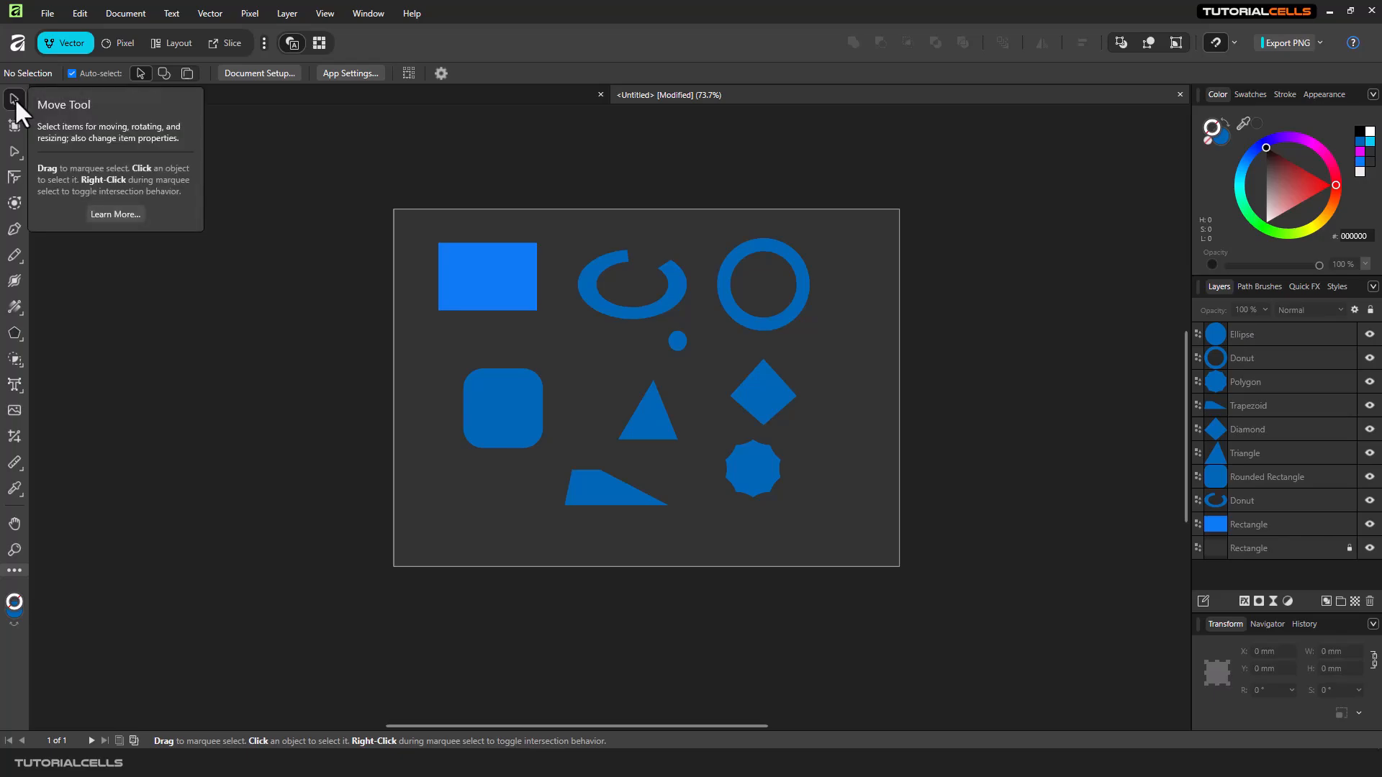
{"action": "left_click_drag", "start_coordinate": [411, 208], "coordinate": [861, 568]}
{"action": "key", "text": "Delete"}
Draw a five-pointed star about 60.1 mm wide and high in the page's upper-left area.
{"action": "scroll", "coordinate": [671, 422], "scroll_direction": "up", "scroll_amount": 3}
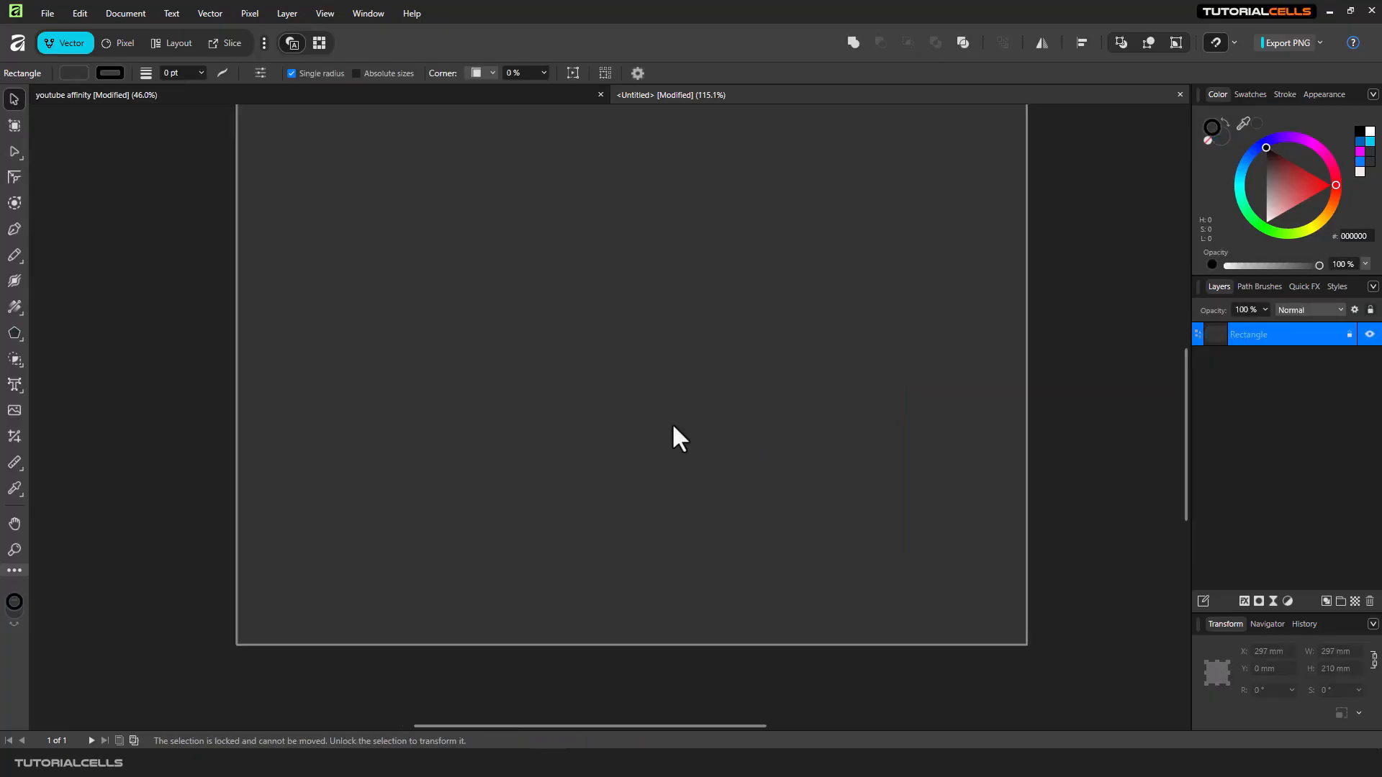
{"action": "left_click", "coordinate": [16, 337]}
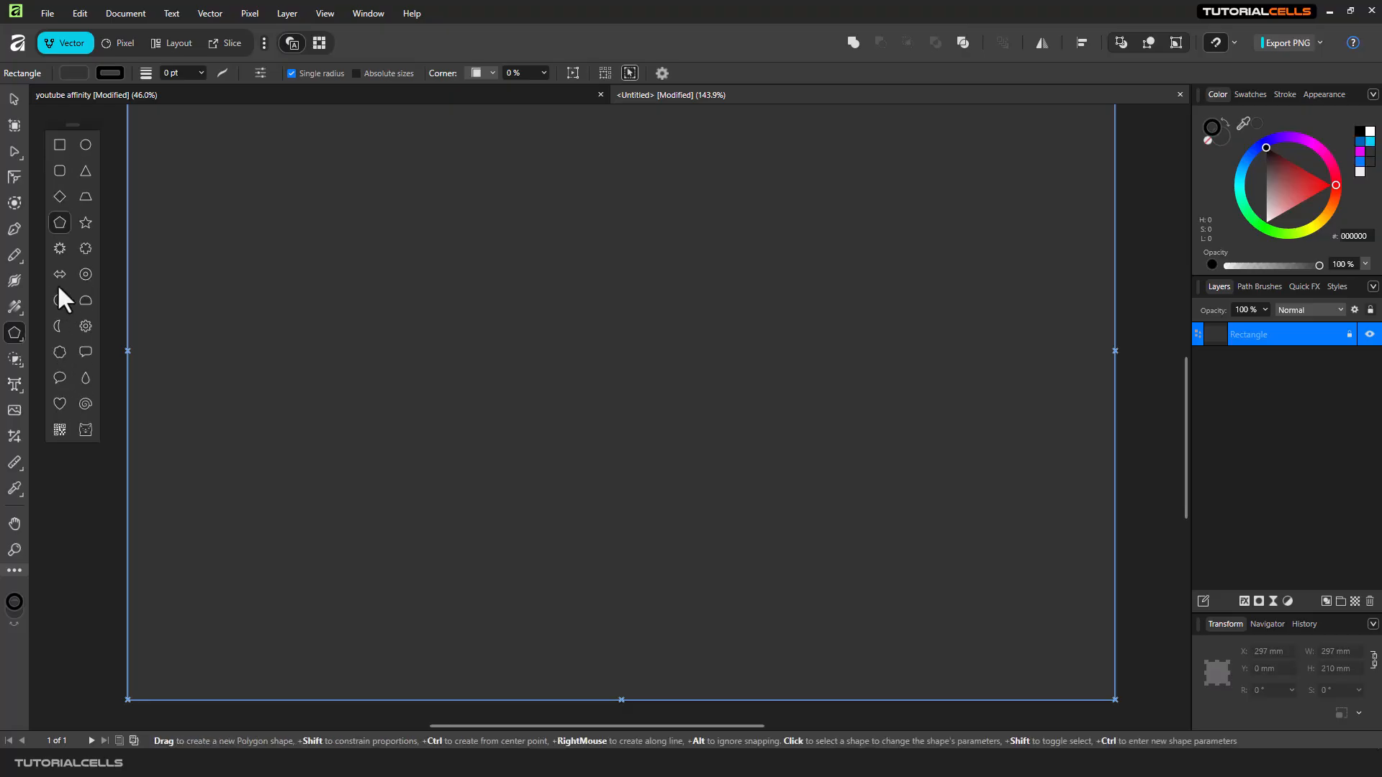
{"action": "left_click", "coordinate": [86, 223]}
{"action": "left_click_drag", "start_coordinate": [281, 186], "coordinate": [479, 385]}
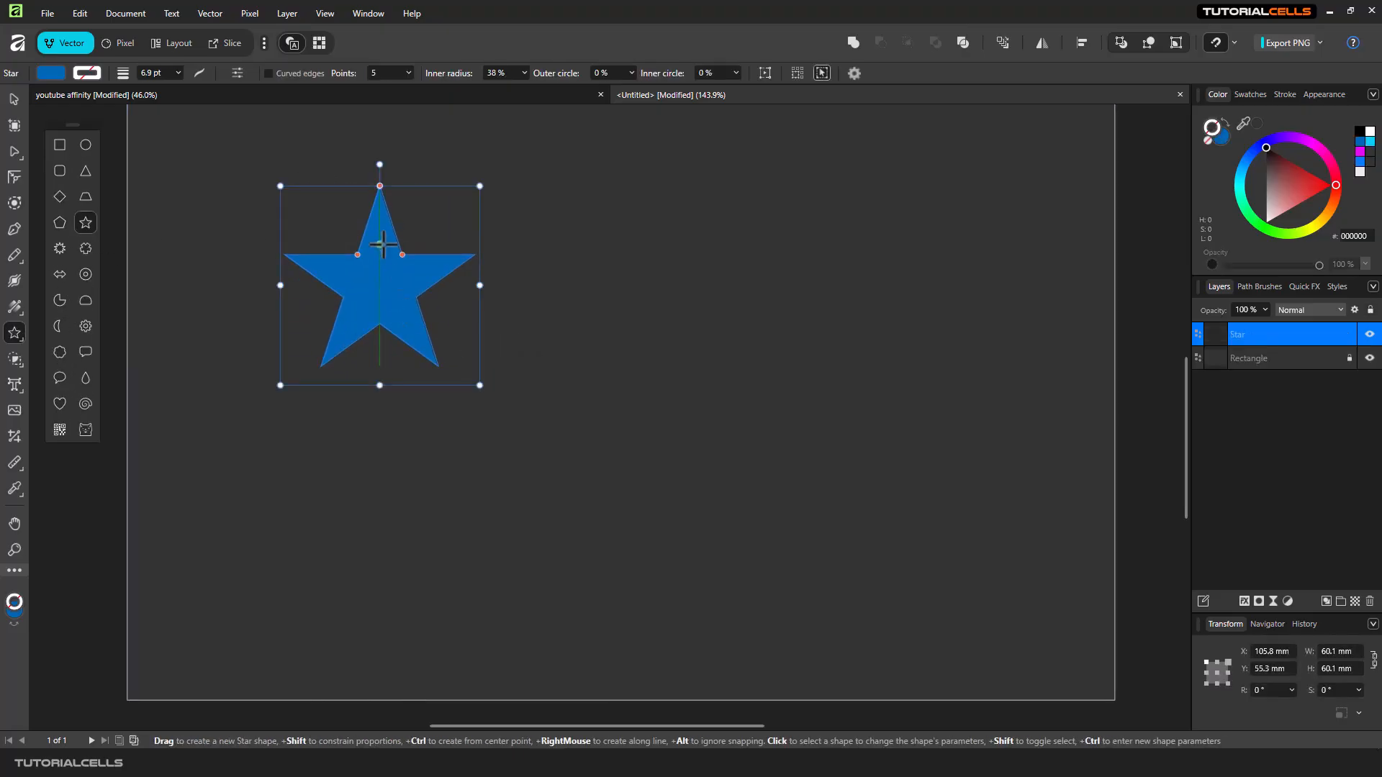
{"action": "mouse_move", "coordinate": [404, 256]}
{"action": "left_mouse_down"}
{"action": "mouse_move", "coordinate": [420, 231]}
{"action": "mouse_move", "coordinate": [403, 256]}
{"action": "left_mouse_up"}
{"action": "mouse_move", "coordinate": [380, 185]}
{"action": "left_mouse_down"}
{"action": "mouse_move", "coordinate": [379, 210]}
{"action": "mouse_move", "coordinate": [380, 185]}
{"action": "left_mouse_up"}
Enable curved edges on the star and bend them to a right curve of 87% and a left curve of -54%.
{"action": "left_click", "coordinate": [270, 73]}
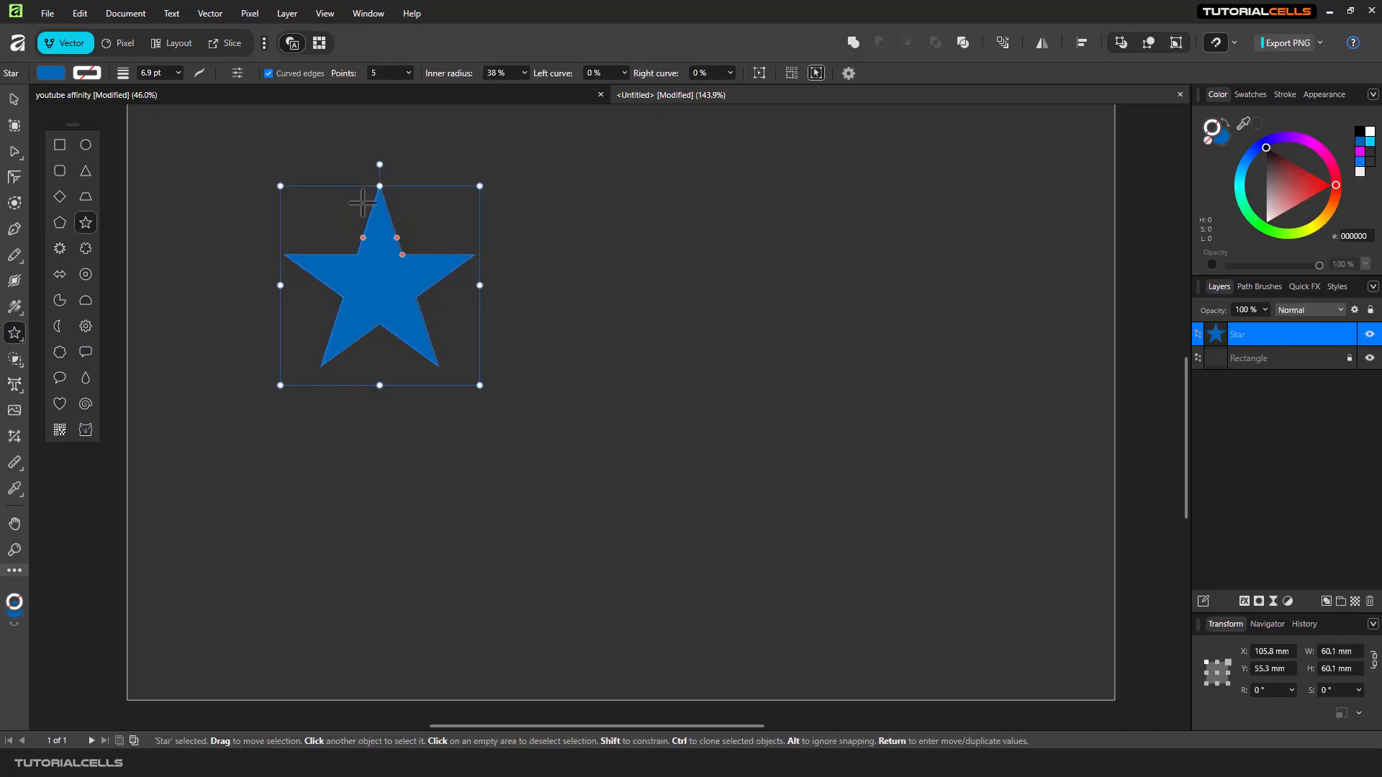
{"action": "left_click_drag", "start_coordinate": [392, 243], "coordinate": [433, 209]}
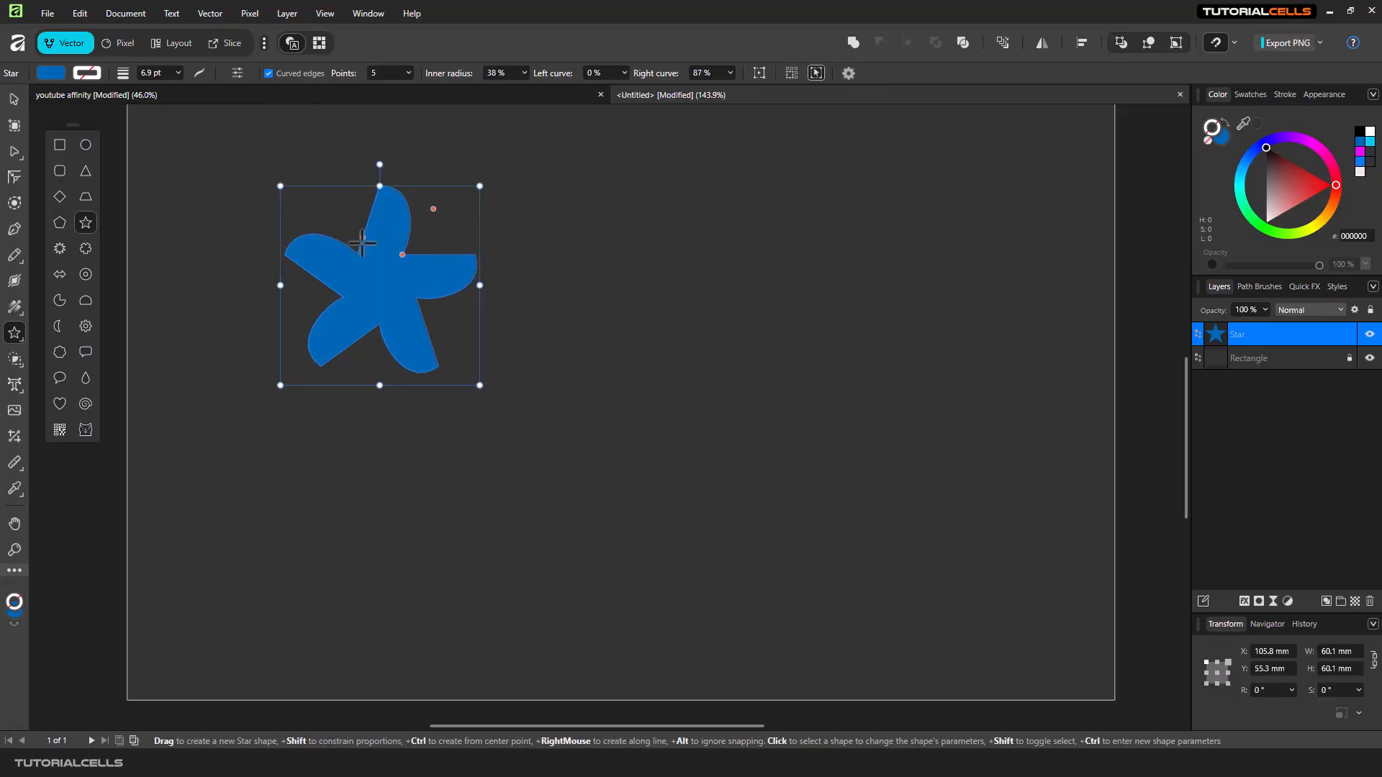
{"action": "mouse_move", "coordinate": [363, 241]}
{"action": "left_mouse_down"}
{"action": "mouse_move", "coordinate": [346, 230]}
{"action": "mouse_move", "coordinate": [372, 245]}
{"action": "left_mouse_up"}
Set the star to 9 points with a 40% inner radius and a right curve of 80%.
{"action": "left_click", "coordinate": [408, 73]}
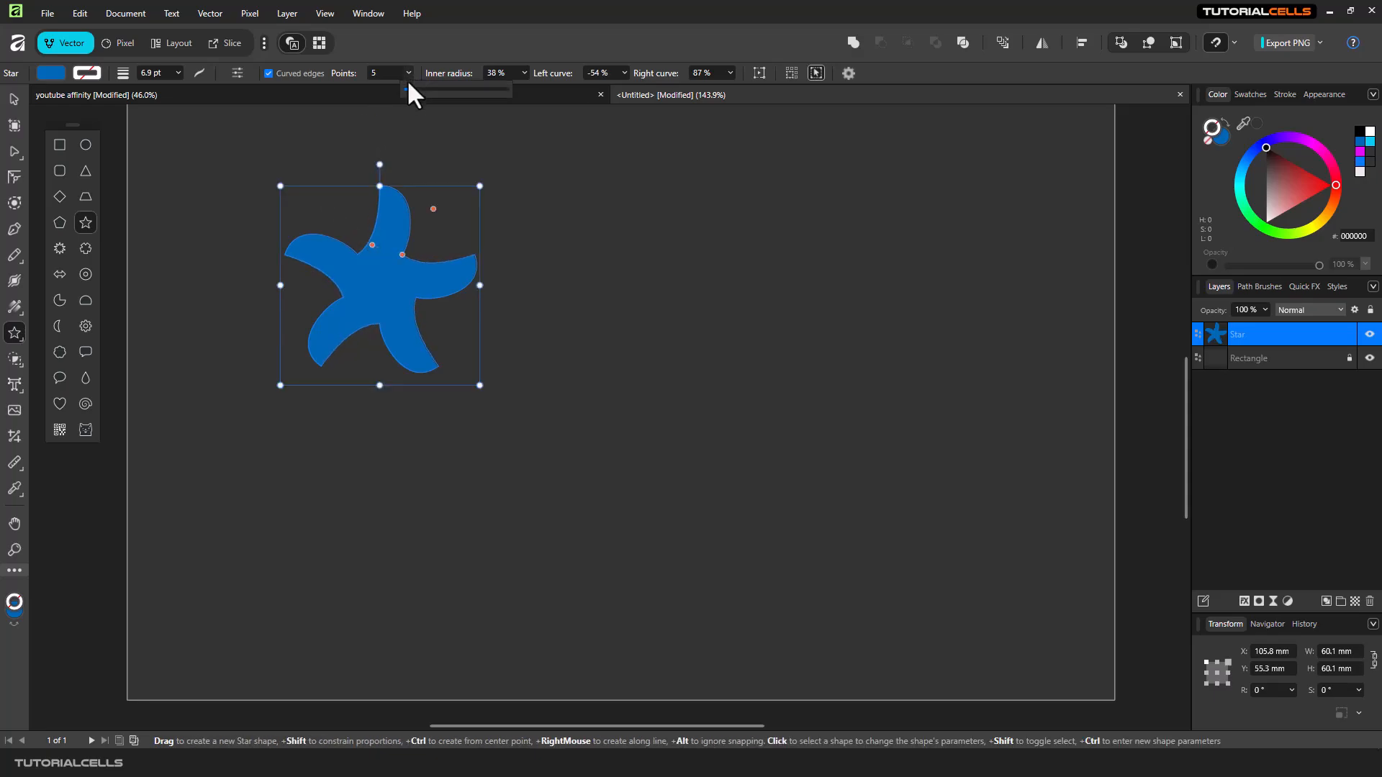
{"action": "left_click_drag", "start_coordinate": [408, 82], "coordinate": [462, 81]}
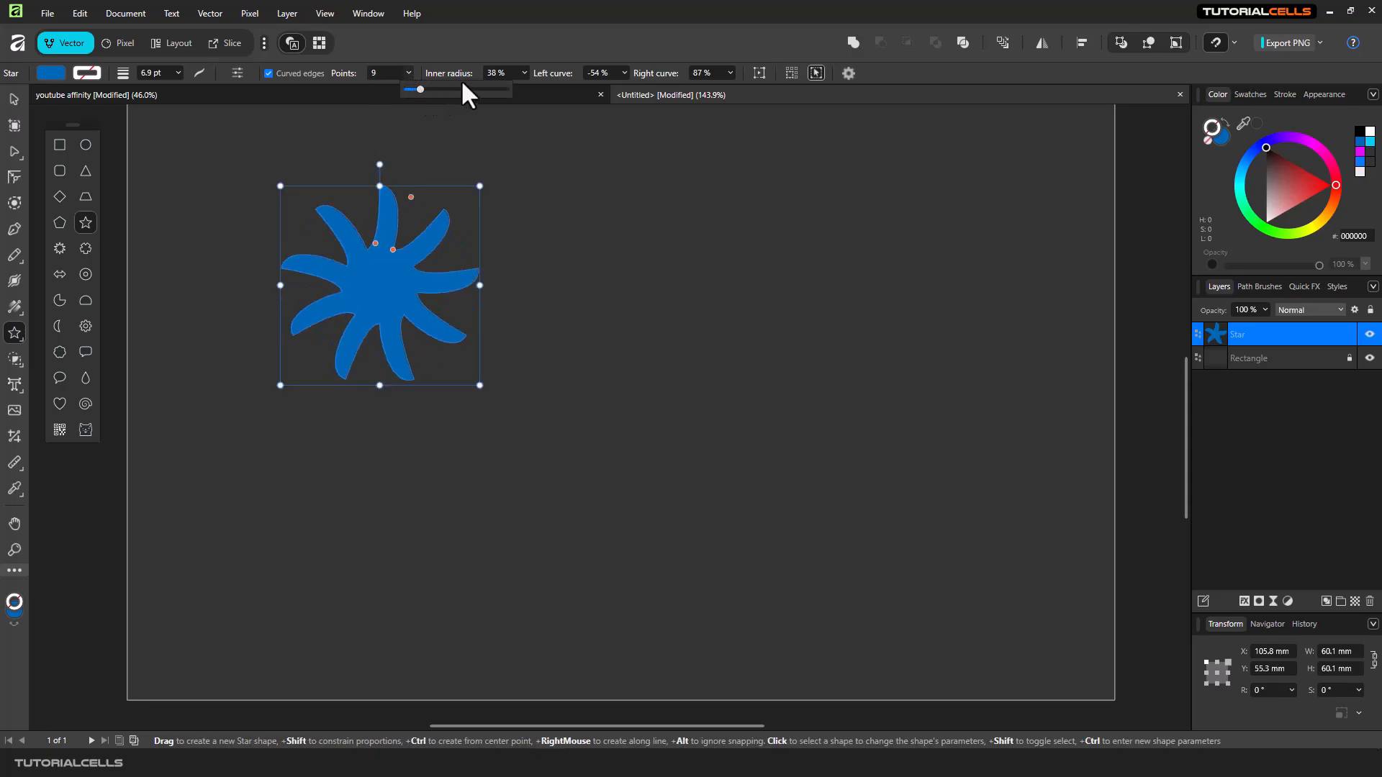
{"action": "left_click", "coordinate": [524, 72]}
{"action": "left_click_drag", "start_coordinate": [528, 90], "coordinate": [529, 90]}
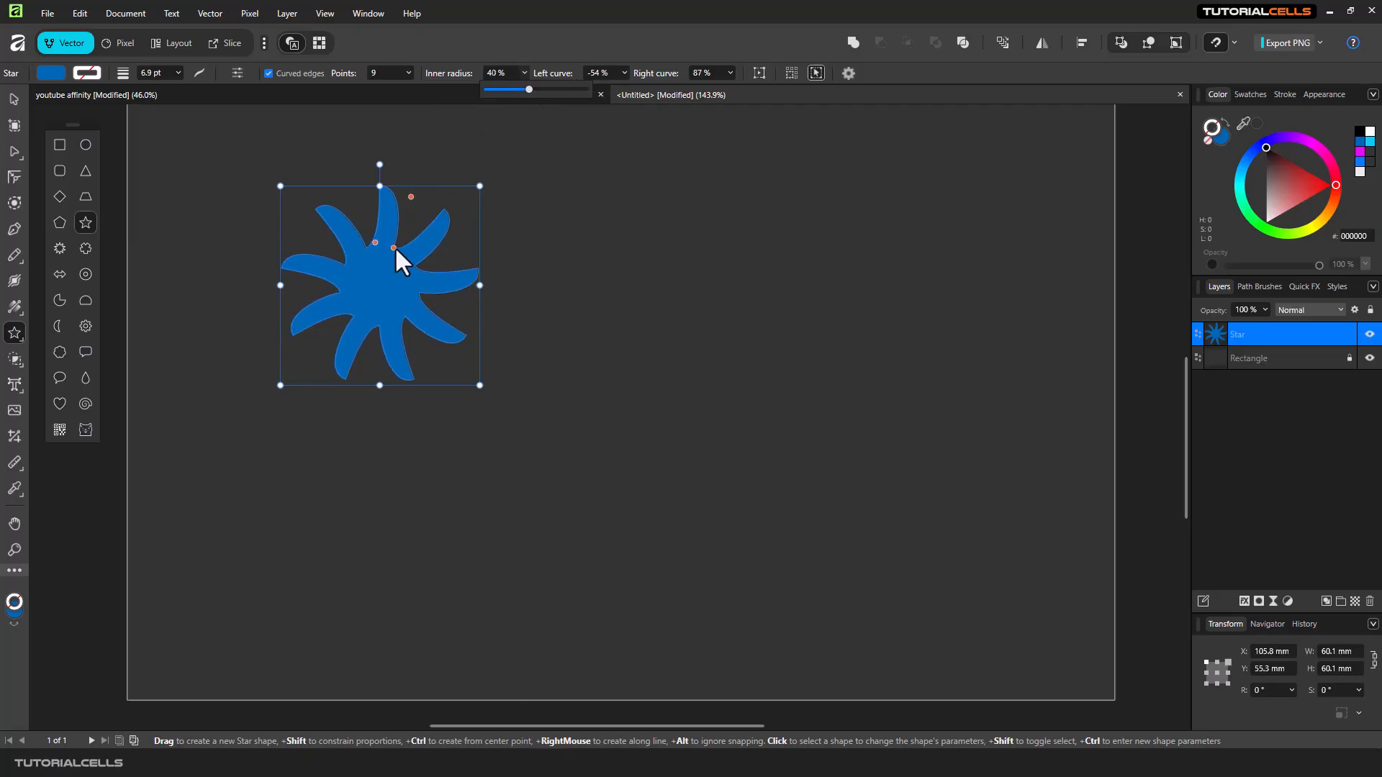
{"action": "left_click", "coordinate": [728, 69]}
{"action": "left_click", "coordinate": [729, 72]}
{"action": "left_click_drag", "start_coordinate": [730, 89], "coordinate": [718, 88]}
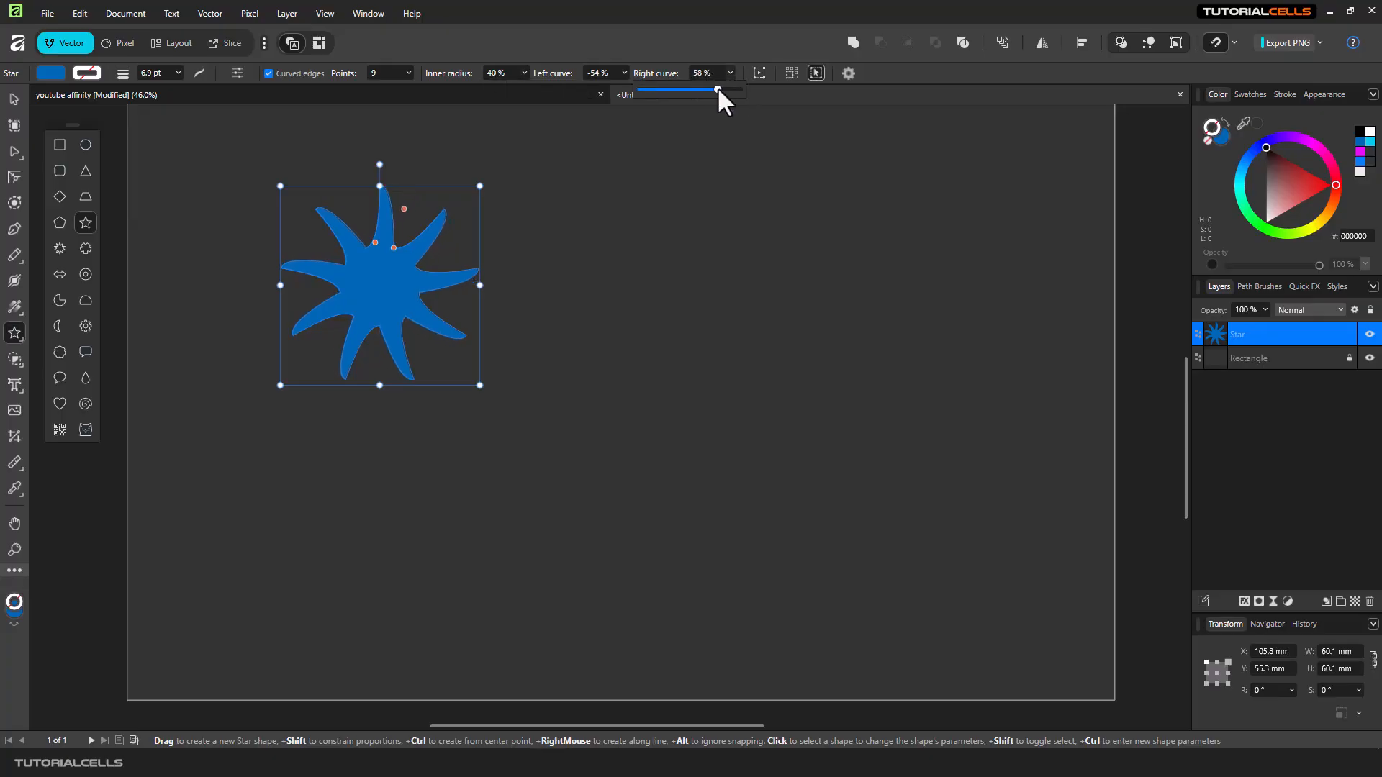
Draw a double star about 47.2 mm wide beside the first star, with 7 points and an 89% point radius.
{"action": "left_click", "coordinate": [60, 248]}
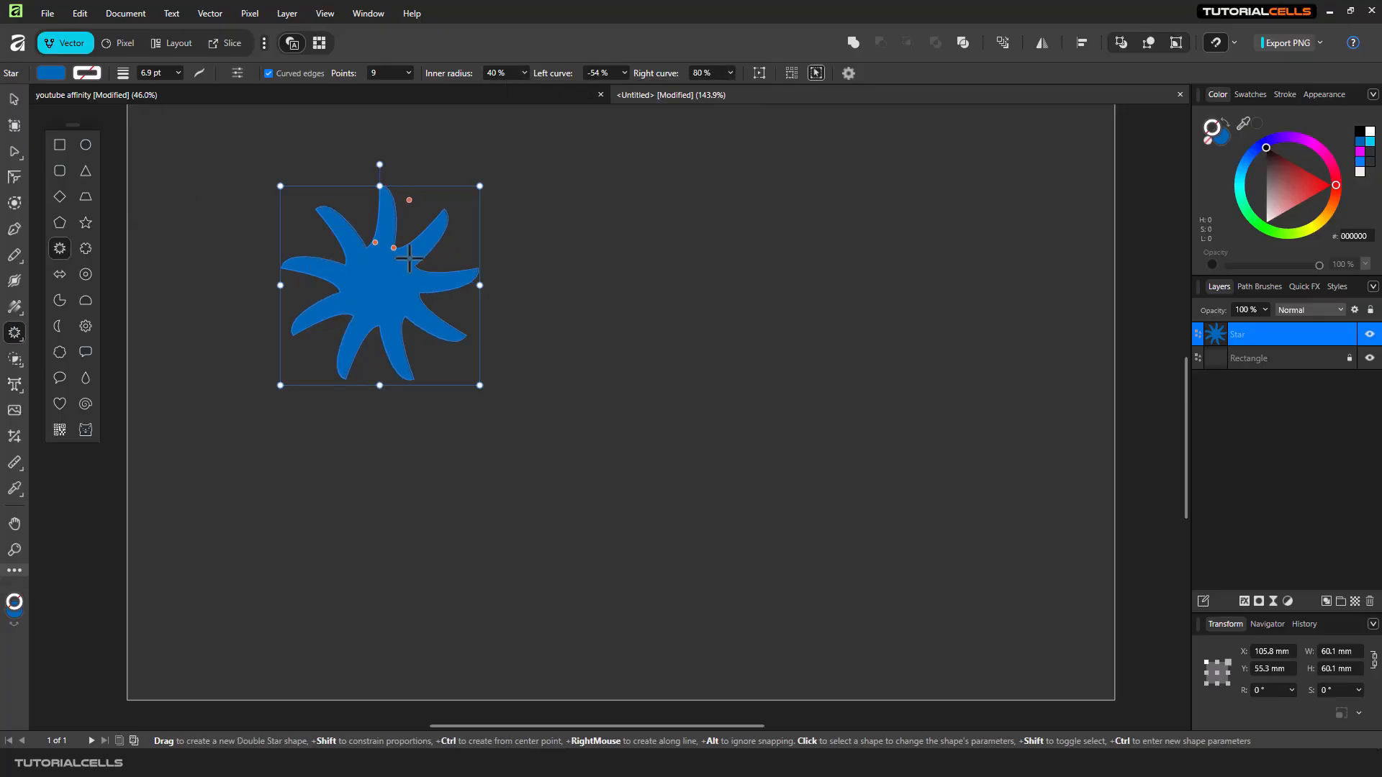
{"action": "left_click_drag", "start_coordinate": [583, 207], "coordinate": [739, 362]}
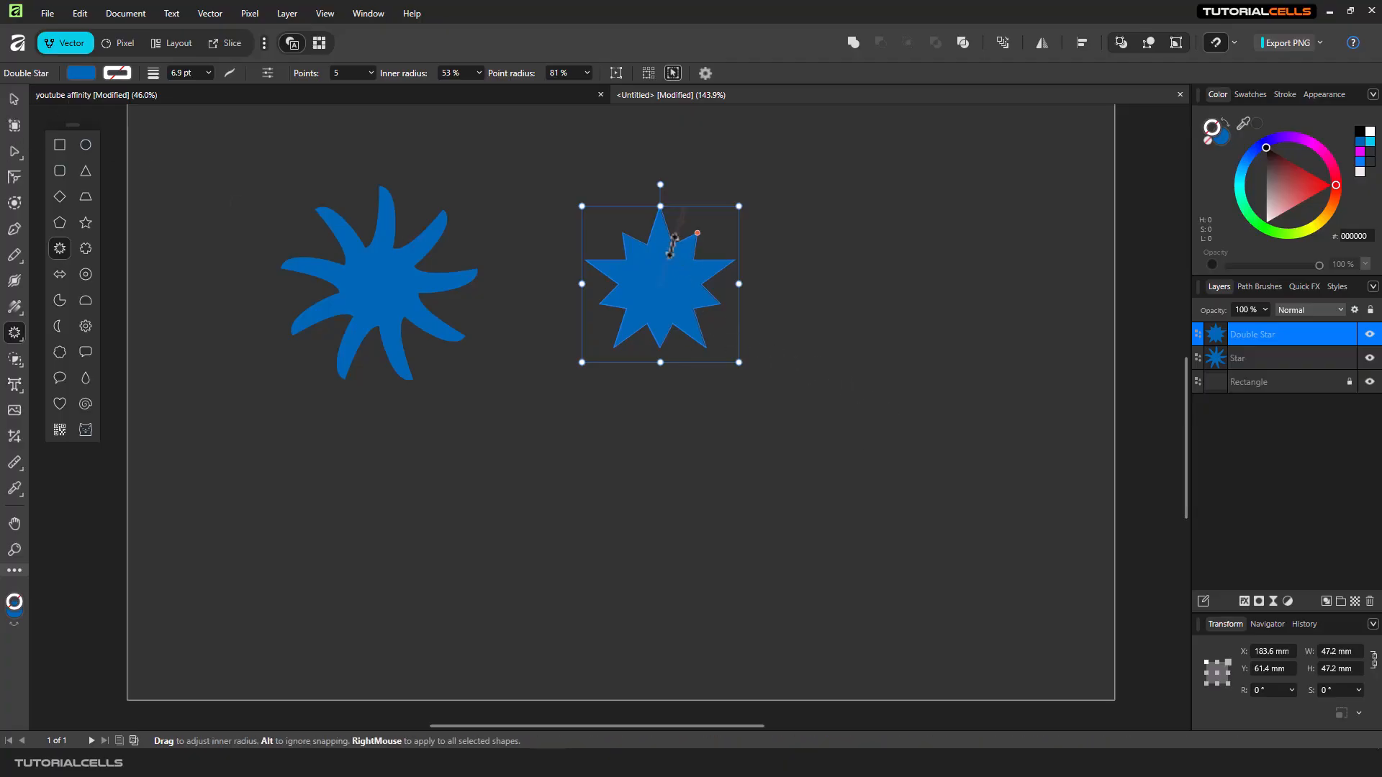
{"action": "left_click_drag", "start_coordinate": [672, 246], "coordinate": [700, 228]}
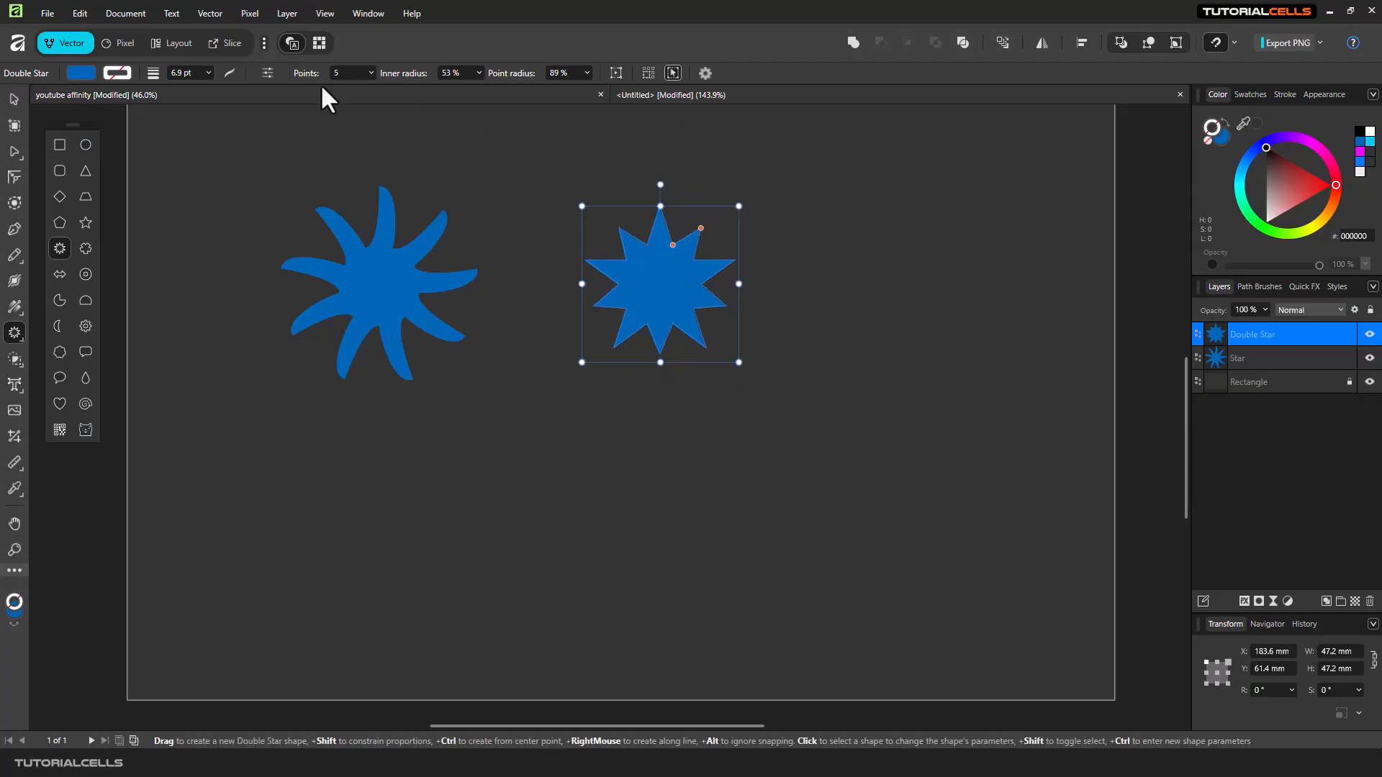
{"action": "left_click", "coordinate": [371, 73]}
{"action": "left_click_drag", "start_coordinate": [369, 89], "coordinate": [378, 88]}
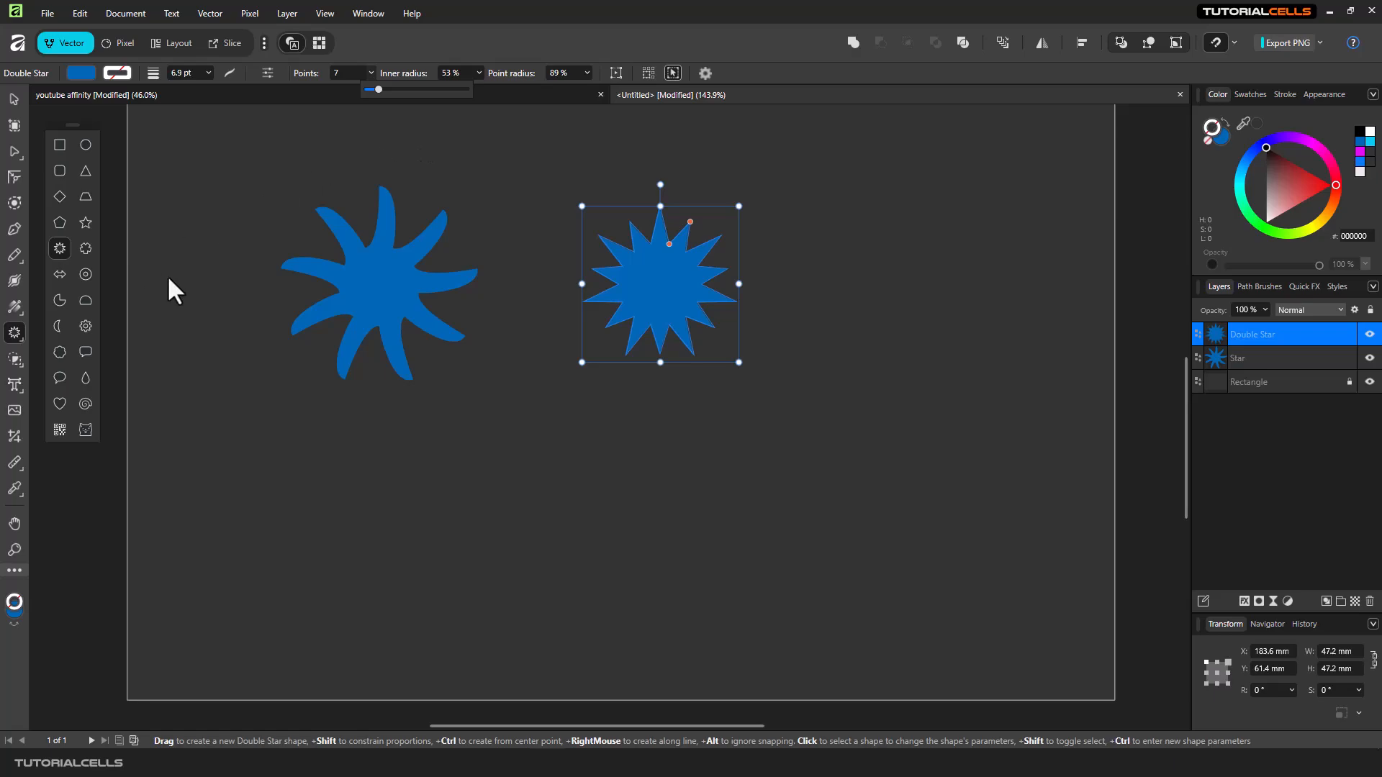
Draw a square star about 36.4 mm wide below the star and a double-headed arrow about 49.1 by 19.4 mm beside it.
{"action": "left_click", "coordinate": [85, 247]}
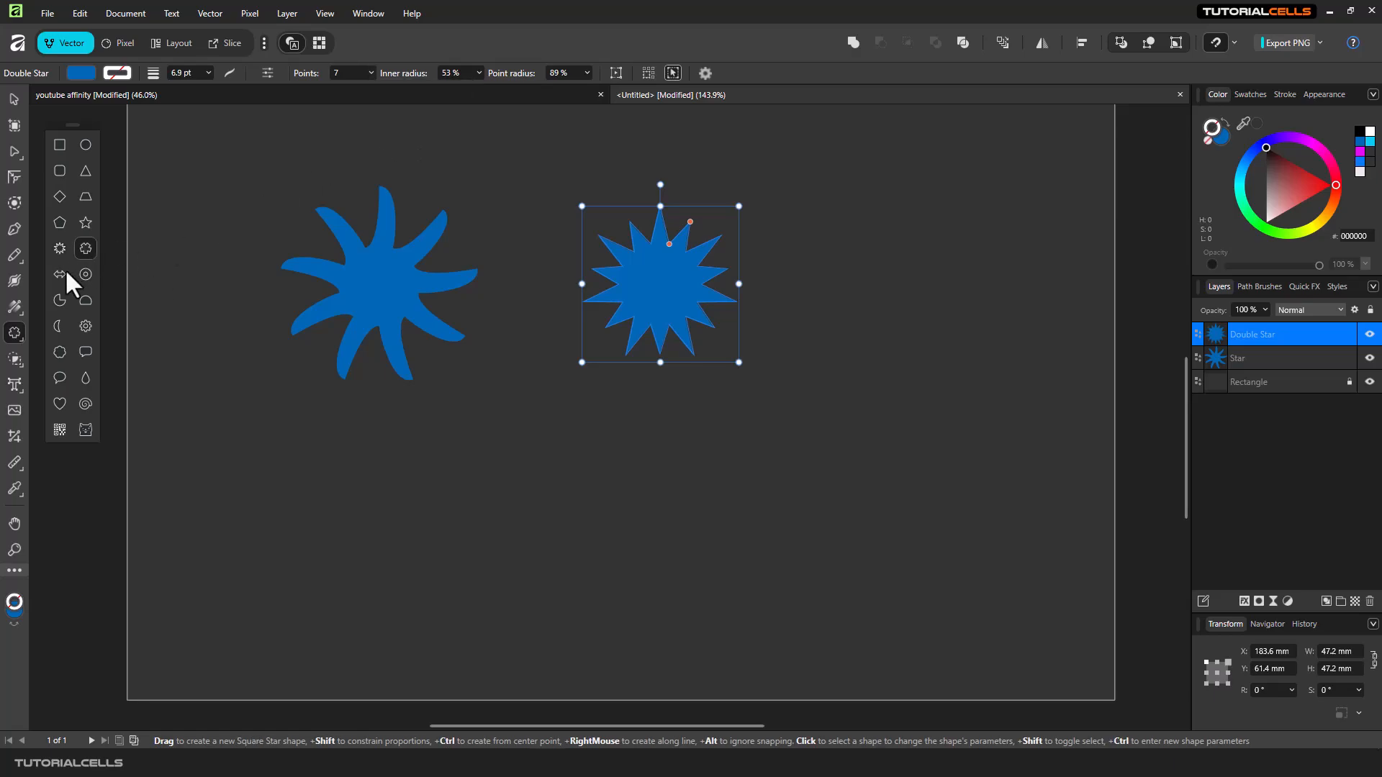
{"action": "left_click_drag", "start_coordinate": [332, 398], "coordinate": [452, 518]}
{"action": "left_click", "coordinate": [61, 275]}
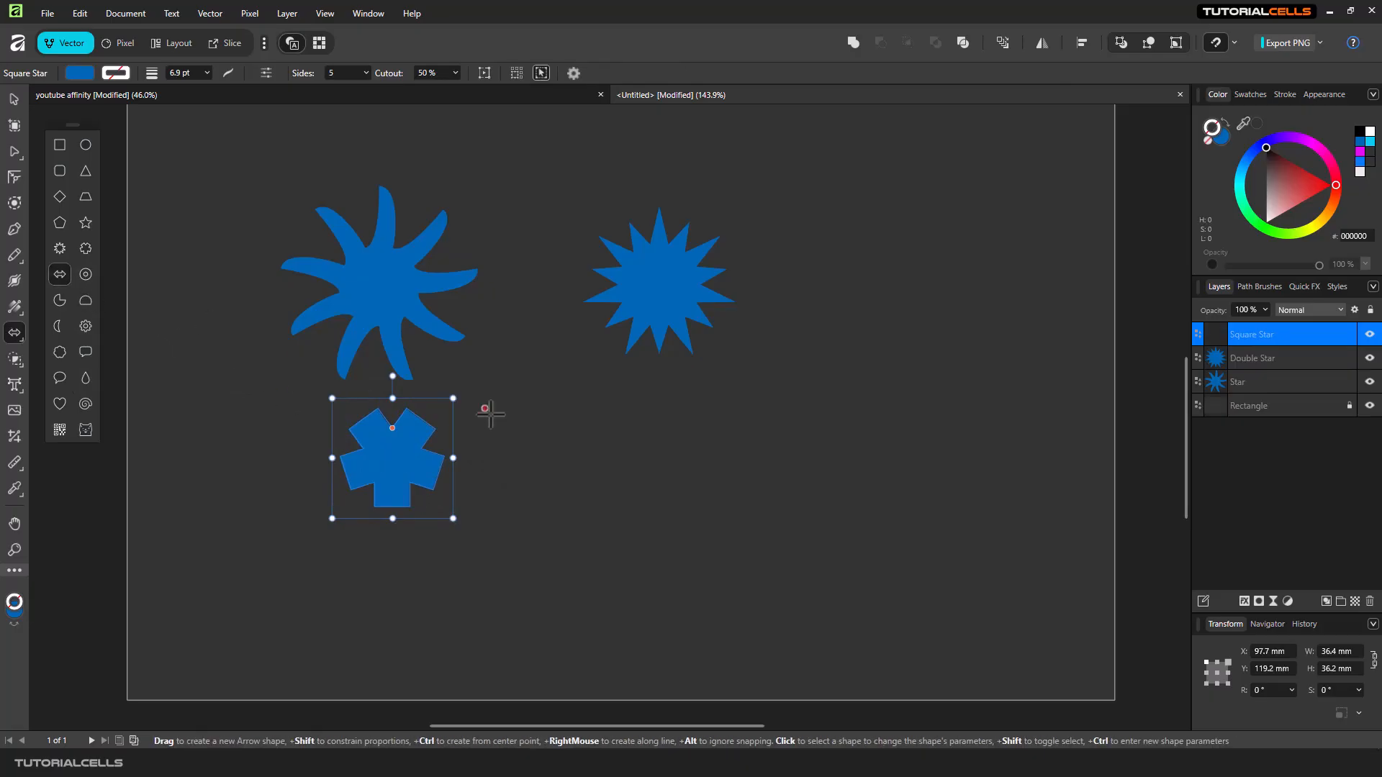
{"action": "left_click_drag", "start_coordinate": [502, 408], "coordinate": [666, 473]}
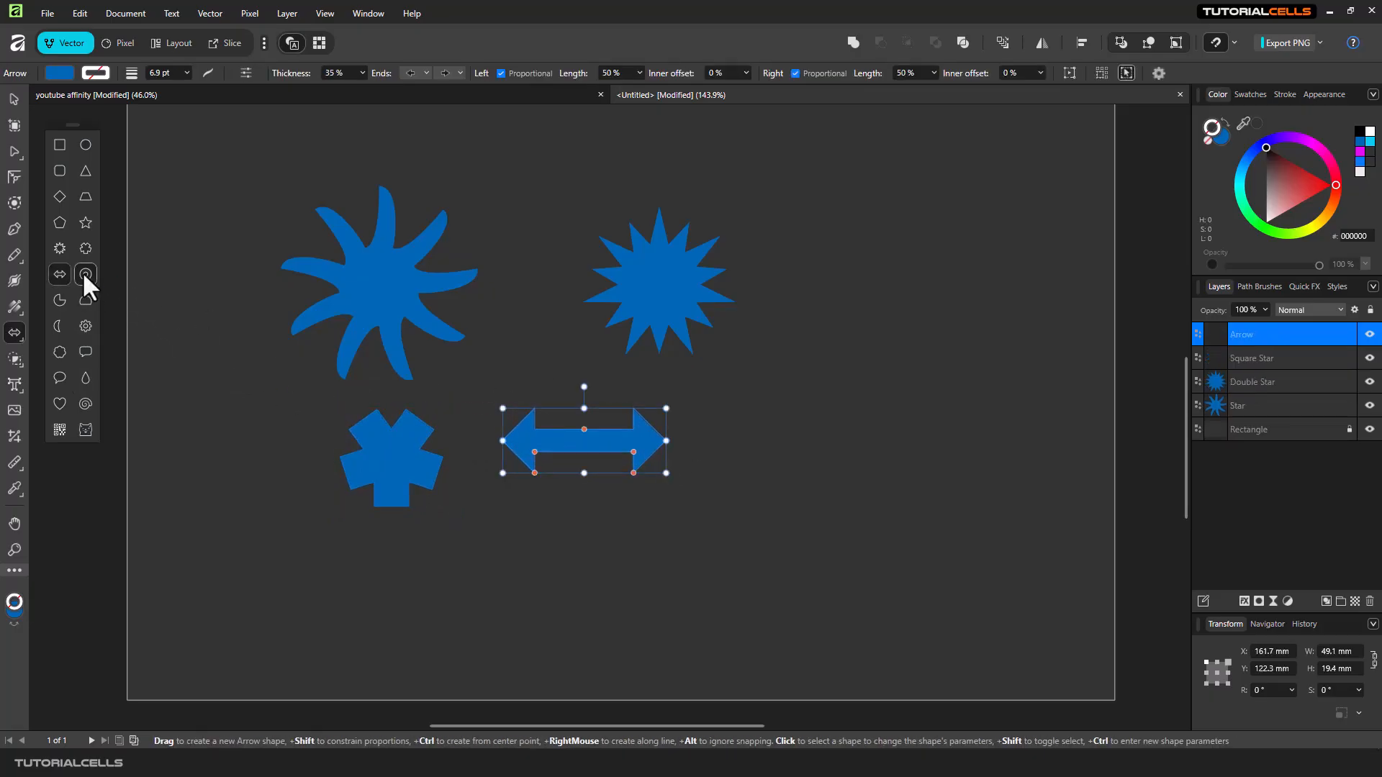
Draw a donut about 38.5 mm wide and high on the page's right side and widen its hole radius to 75%.
{"action": "left_click", "coordinate": [86, 274]}
{"action": "left_click_drag", "start_coordinate": [814, 331], "coordinate": [941, 457]}
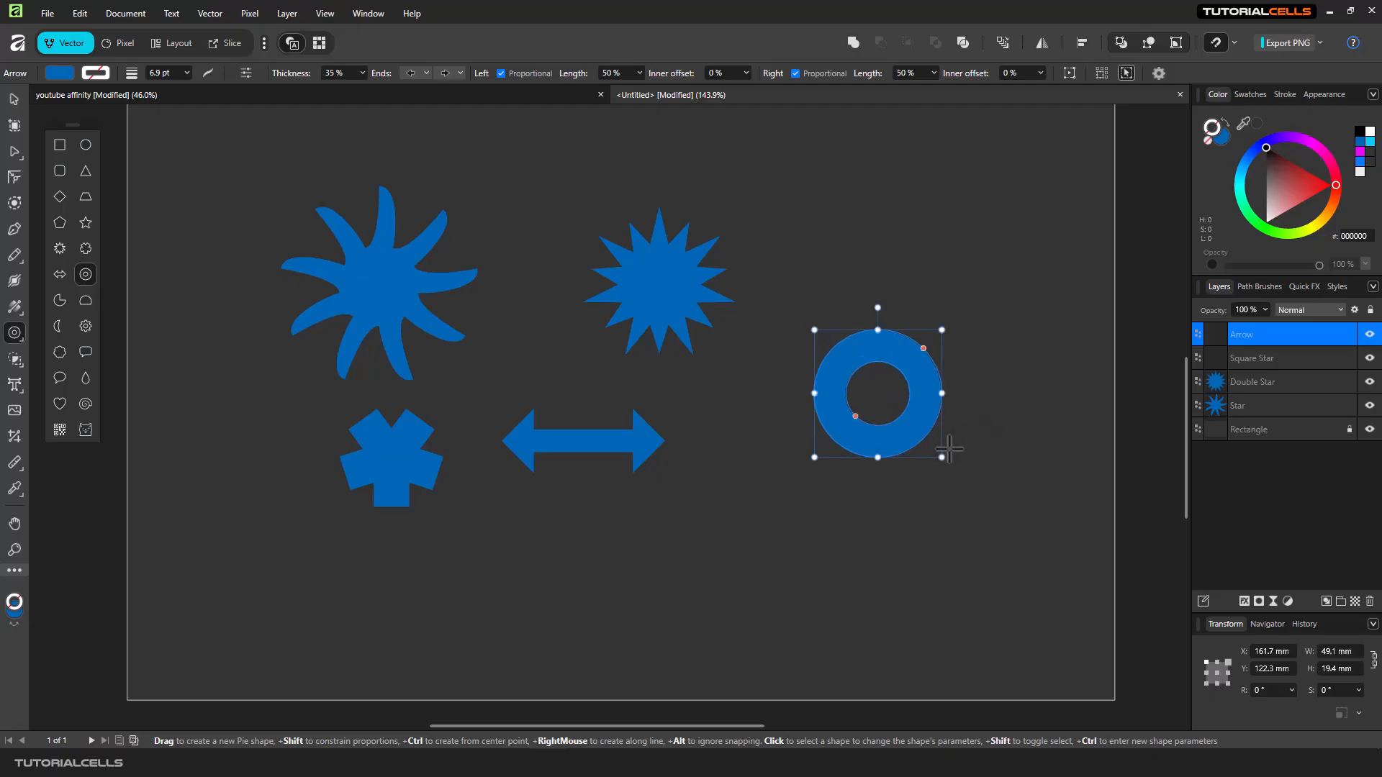
{"action": "left_click_drag", "start_coordinate": [856, 416], "coordinate": [843, 426]}
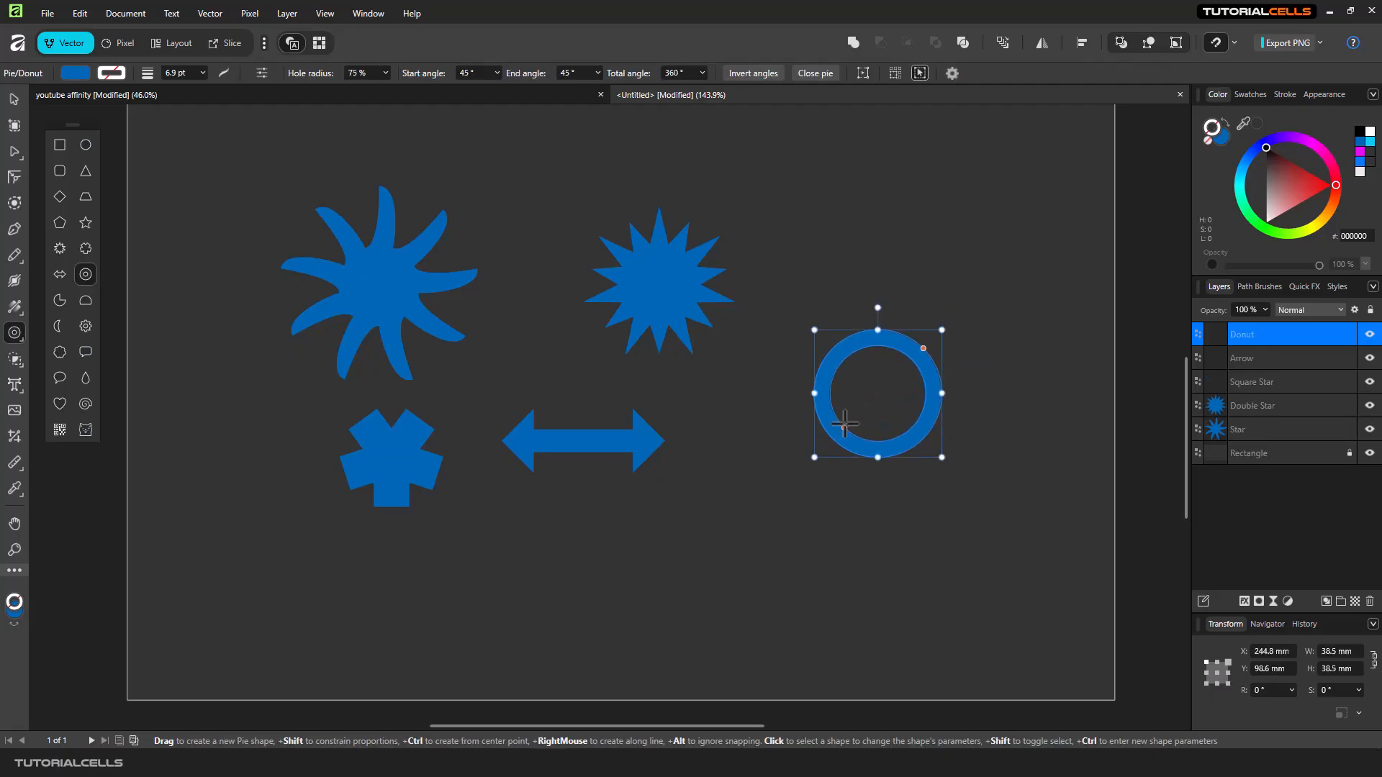
Draw a pie about 26.2 mm wide above the donut, with a 25% hole radius and a start angle of about 100.7°.
{"action": "left_click", "coordinate": [60, 300]}
{"action": "left_click_drag", "start_coordinate": [814, 165], "coordinate": [901, 253]}
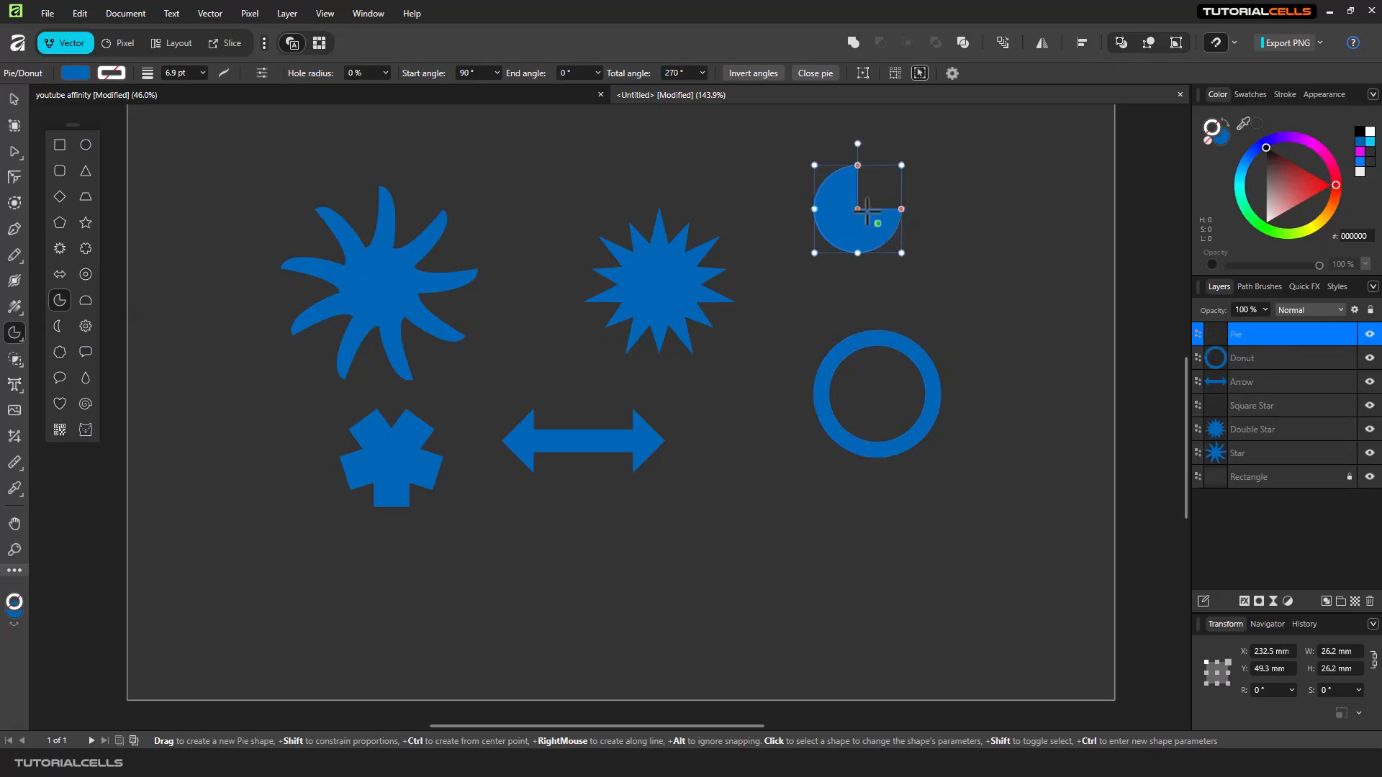
{"action": "left_click_drag", "start_coordinate": [857, 209], "coordinate": [850, 216]}
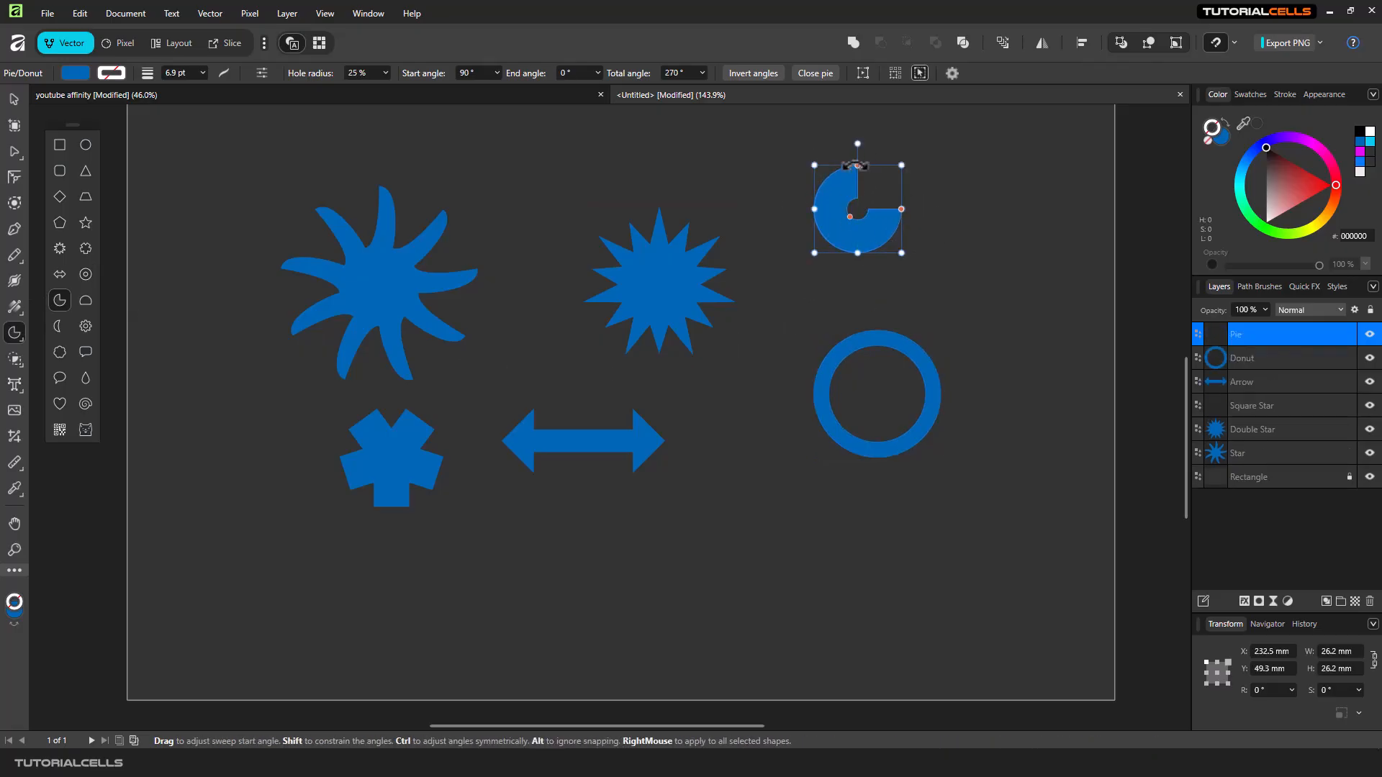
{"action": "left_click_drag", "start_coordinate": [856, 165], "coordinate": [850, 166]}
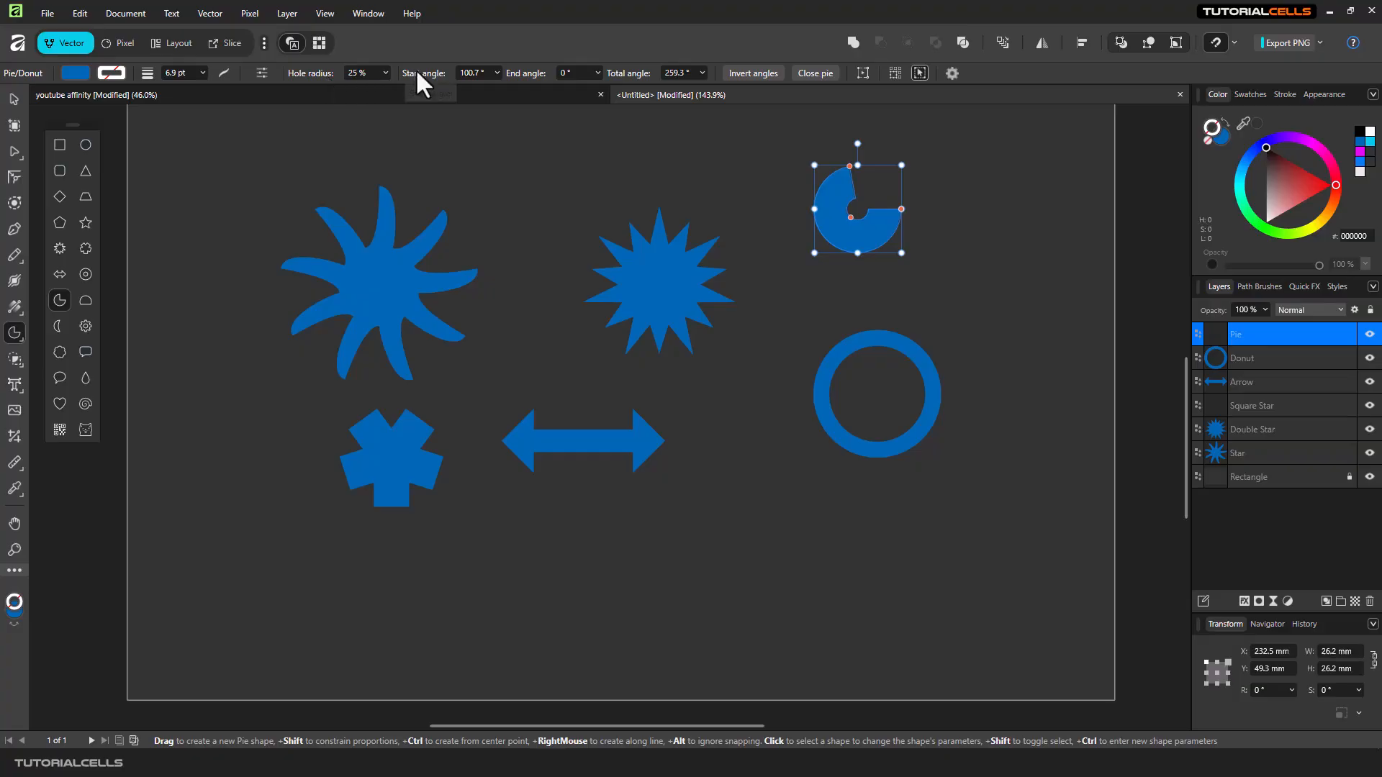
Try inverting the pie's angles and restore them, and close the pie into a full ring.
{"action": "left_click", "coordinate": [769, 72]}
{"action": "left_click", "coordinate": [768, 72]}
{"action": "left_click", "coordinate": [823, 73]}
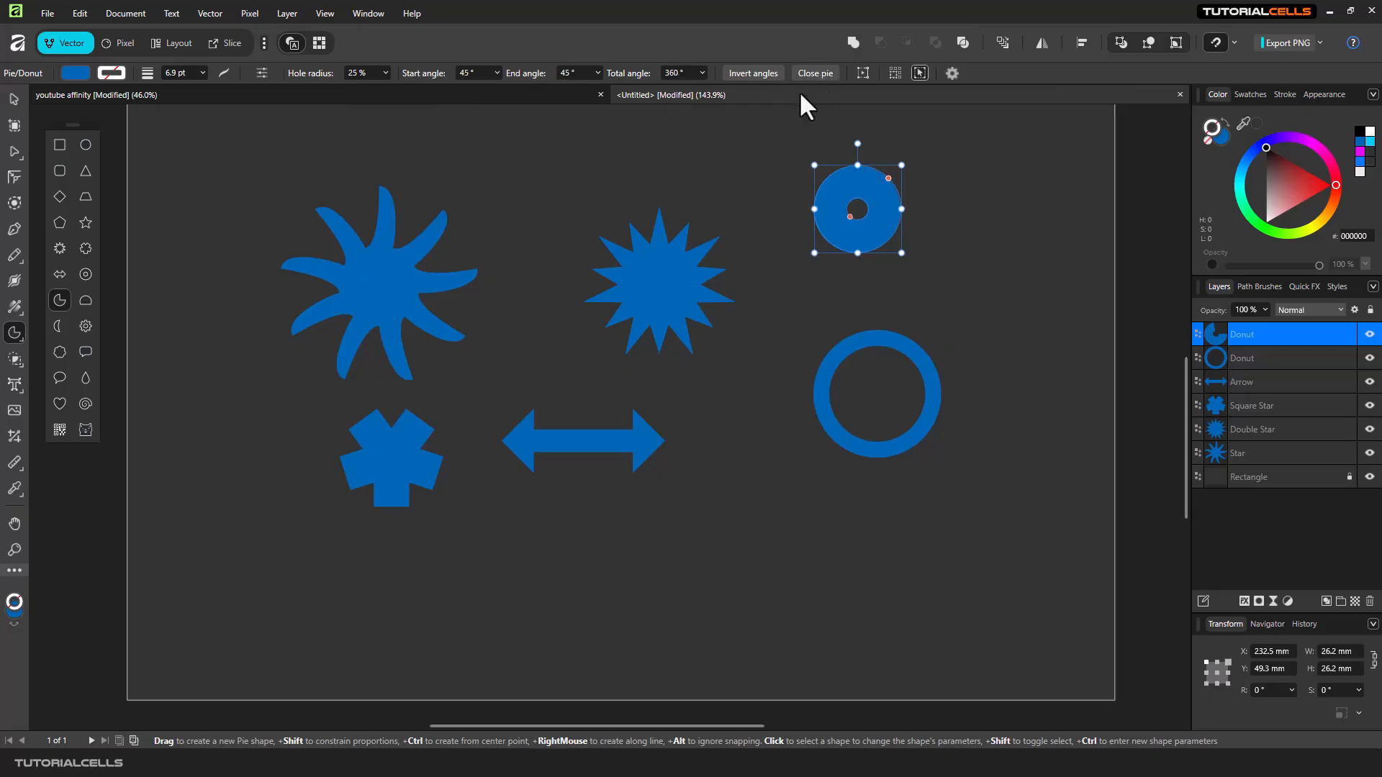
Draw a segment about 36.7 mm wide below the donut with its lower line at 33%, and check the snapping options.
{"action": "left_click", "coordinate": [86, 300]}
{"action": "left_click_drag", "start_coordinate": [714, 497], "coordinate": [785, 579]}
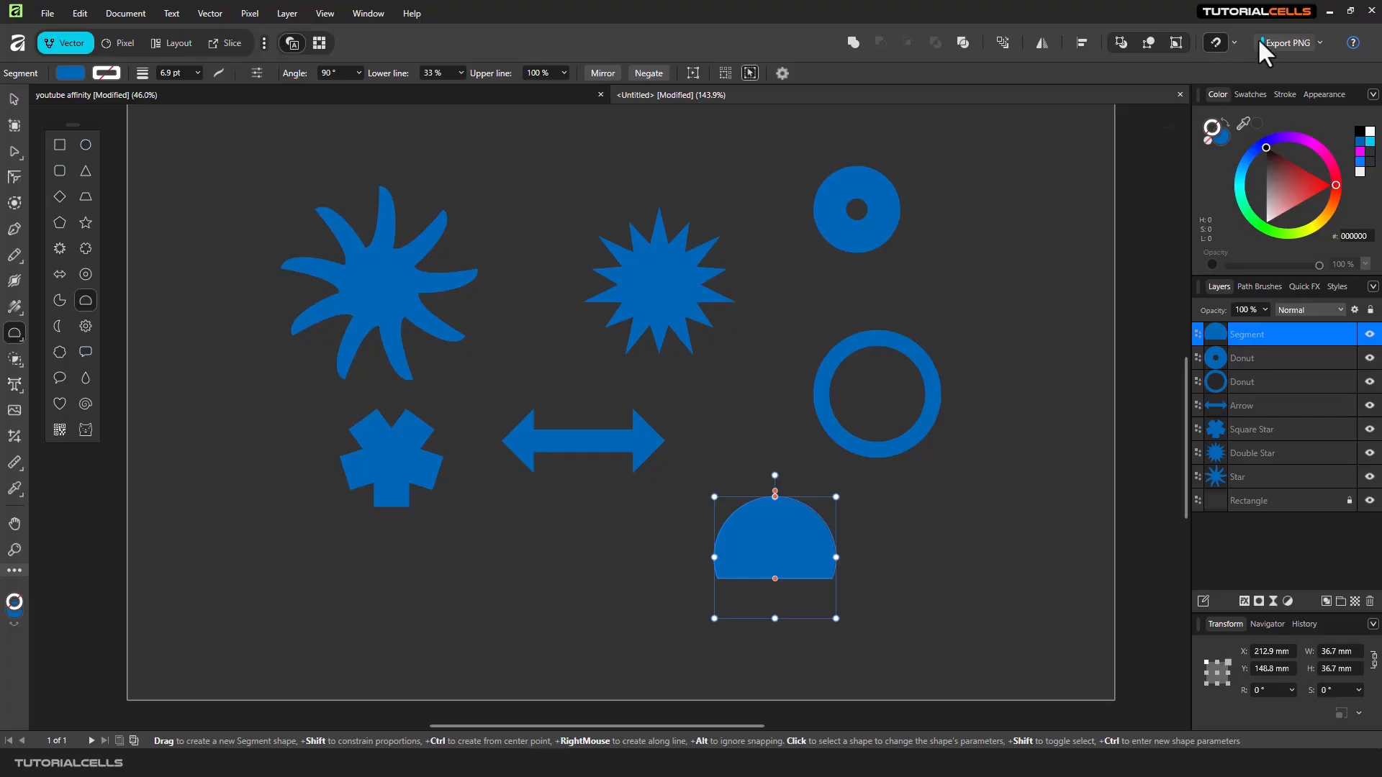
{"action": "left_click", "coordinate": [1233, 40]}
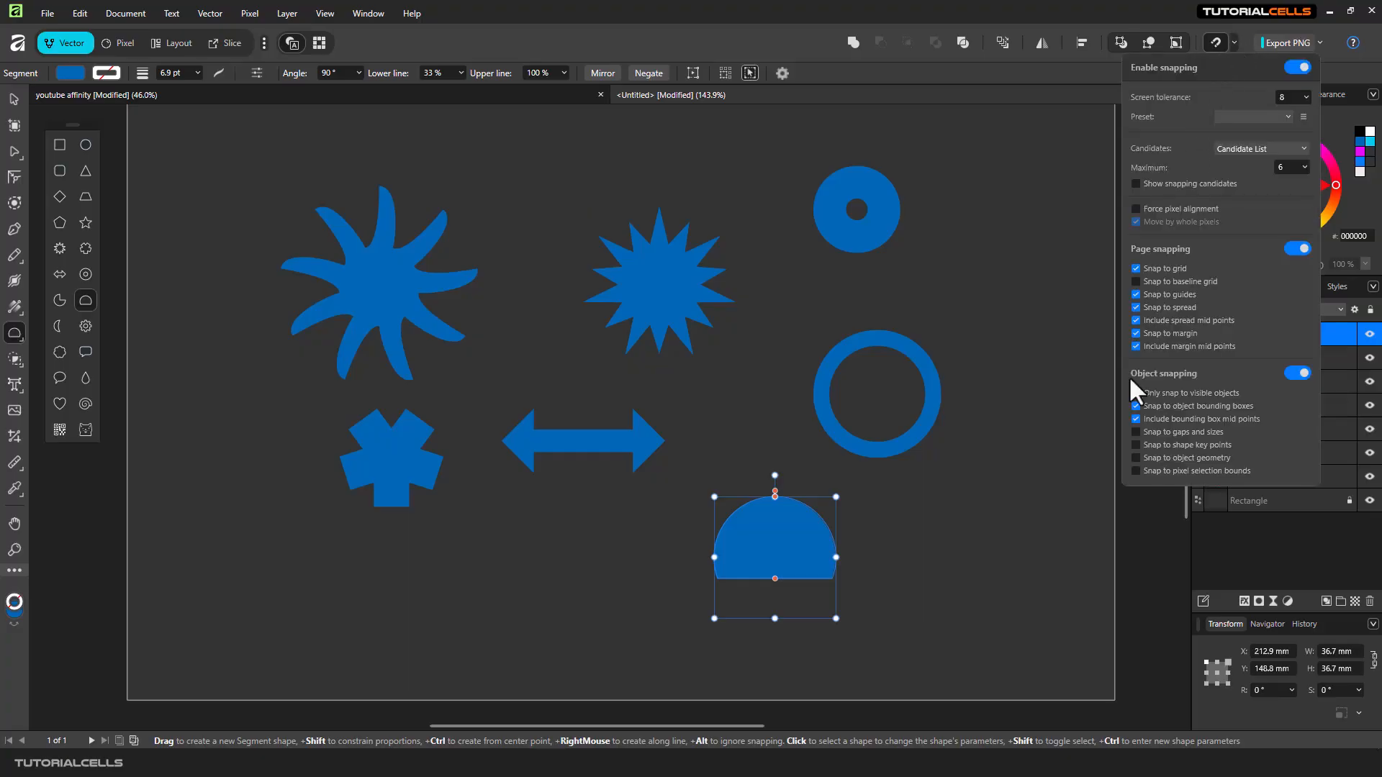
{"action": "left_click", "coordinate": [1011, 447]}
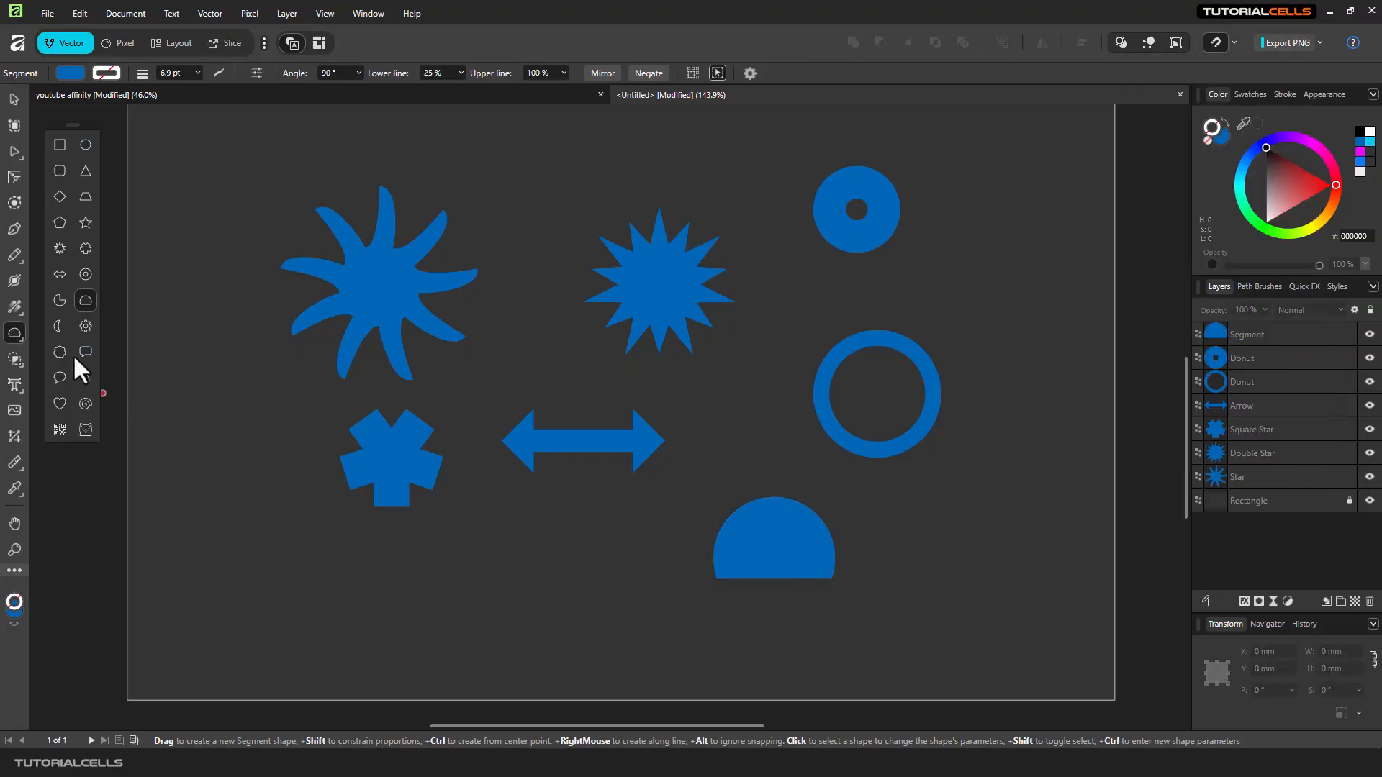
Draw a cog about 29.6 mm wide beside the square star, with a 42% hole radius and 42% tooth size.
{"action": "left_click", "coordinate": [86, 326]}
{"action": "left_click_drag", "start_coordinate": [201, 409], "coordinate": [298, 507]}
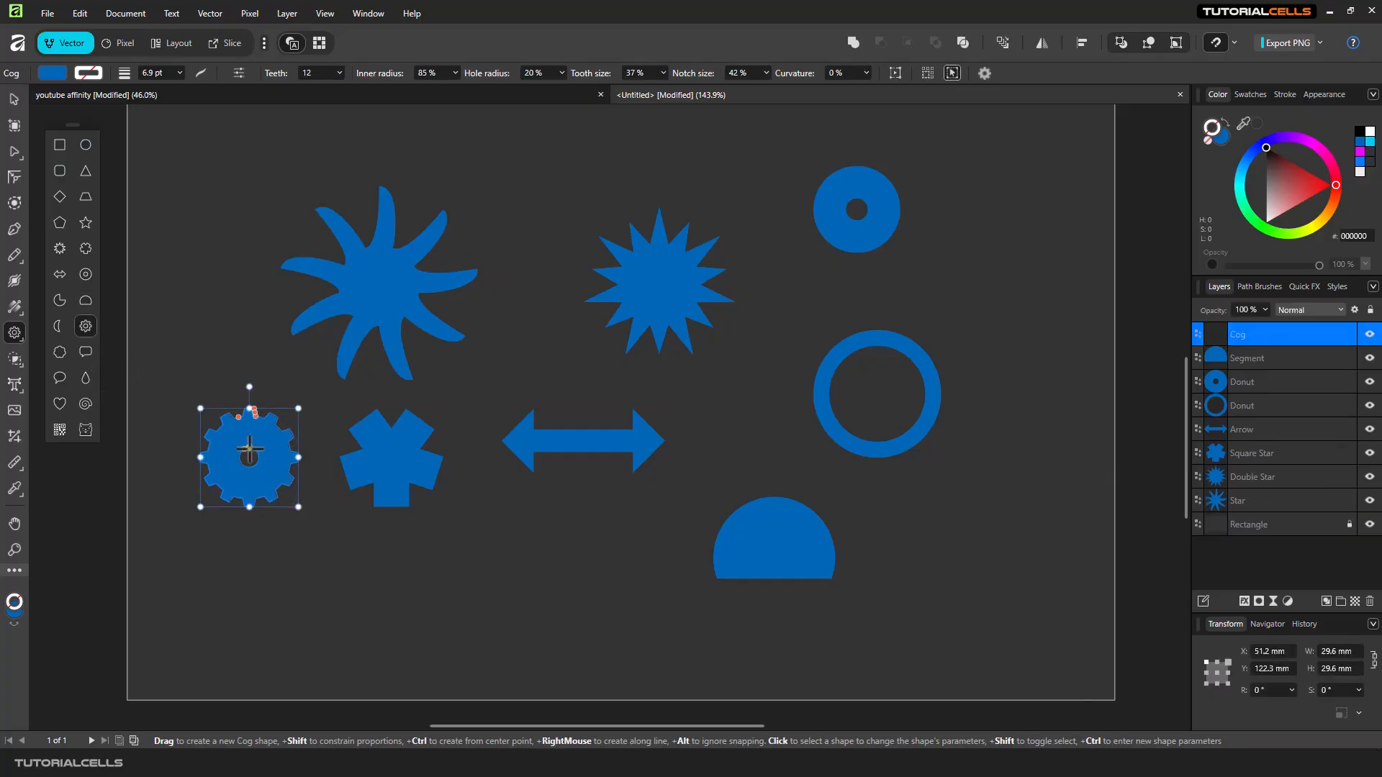
{"action": "left_click_drag", "start_coordinate": [243, 450], "coordinate": [268, 377]}
{"action": "scroll", "coordinate": [253, 413], "scroll_direction": "up", "scroll_amount": 8}
{"action": "mouse_move", "coordinate": [275, 436]}
{"action": "left_mouse_down"}
{"action": "mouse_move", "coordinate": [262, 427]}
{"action": "mouse_move", "coordinate": [275, 434]}
{"action": "left_mouse_up"}
{"action": "scroll", "coordinate": [285, 429], "scroll_direction": "down", "scroll_amount": 3}
{"action": "scroll", "coordinate": [285, 430], "scroll_direction": "down", "scroll_amount": 2}
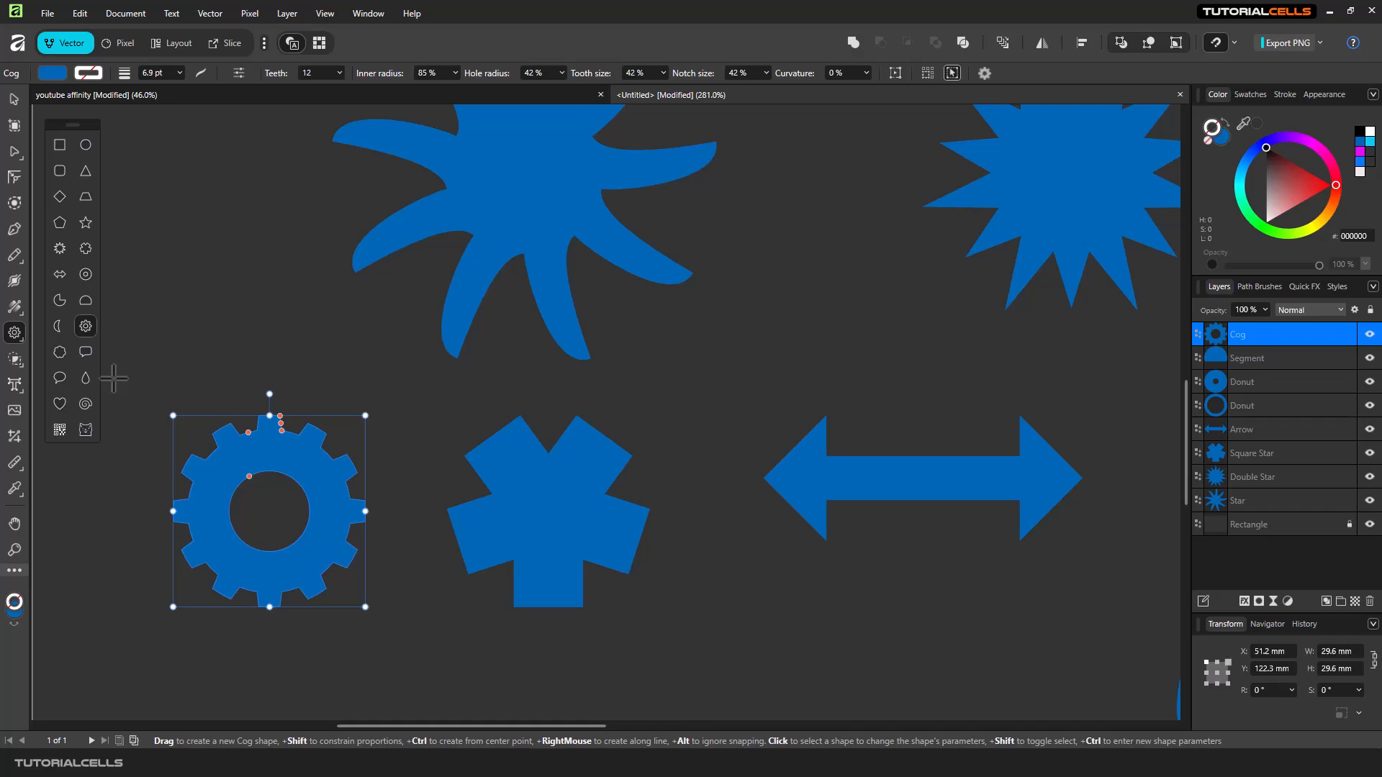
Draw a linear spiral about 56.8 mm wide and high above the stars, and try reversing its winding direction before restoring it.
{"action": "left_click", "coordinate": [85, 401]}
{"action": "scroll", "coordinate": [409, 385], "scroll_direction": "down", "scroll_amount": 3}
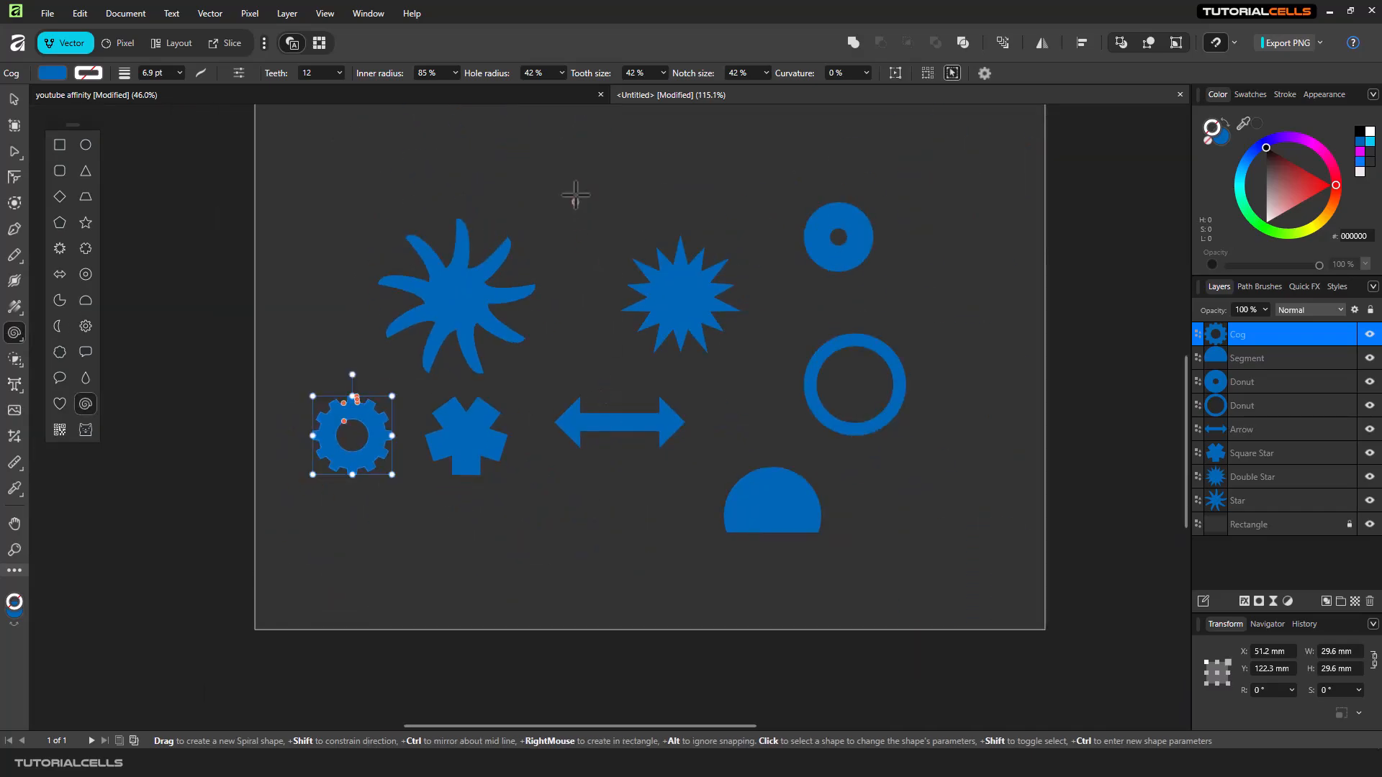
{"action": "left_click_drag", "start_coordinate": [576, 180], "coordinate": [613, 257]}
{"action": "scroll", "coordinate": [597, 155], "scroll_direction": "up", "scroll_amount": 1}
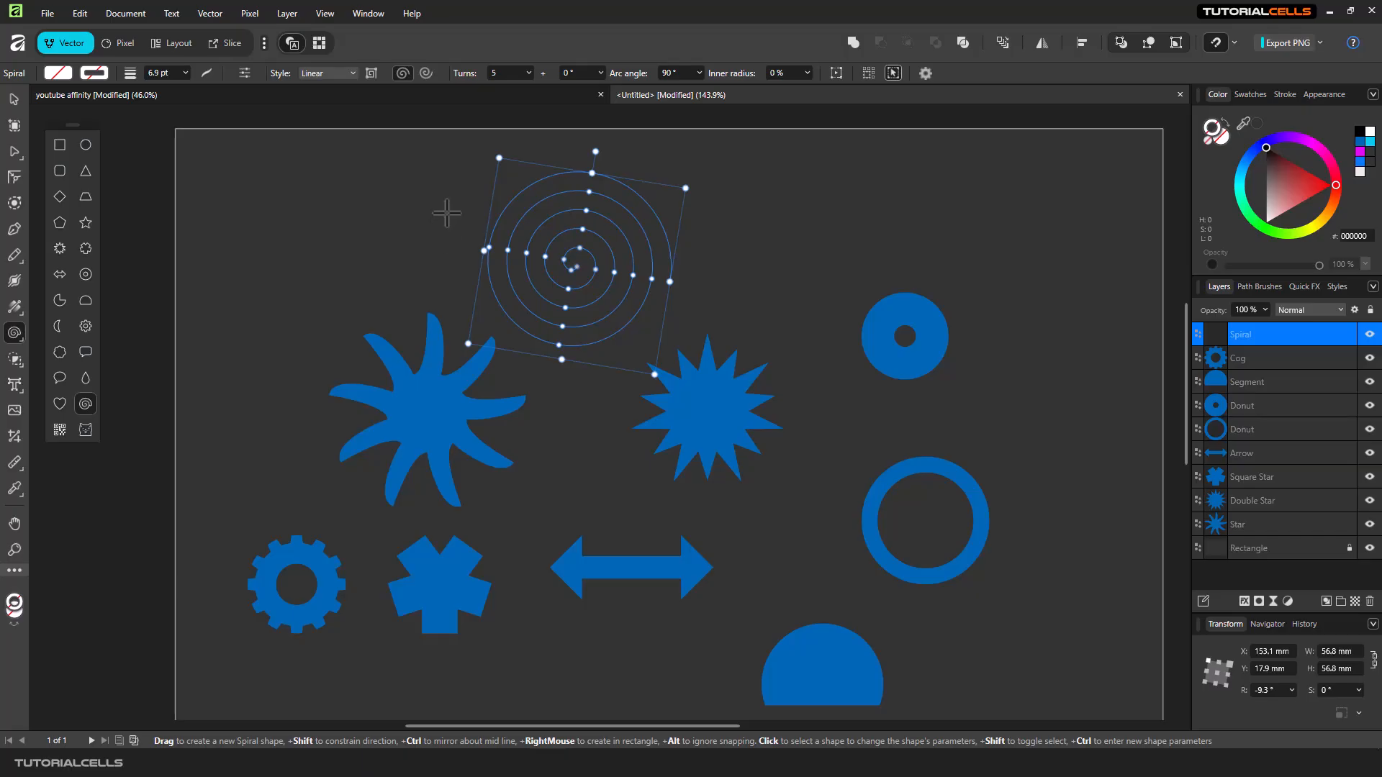
{"action": "left_click", "coordinate": [424, 73]}
{"action": "left_click", "coordinate": [403, 72]}
Change the spiral's style to Semi-circular and toggle cusped segments on and off, leaving the segments curved.
{"action": "left_click", "coordinate": [336, 71]}
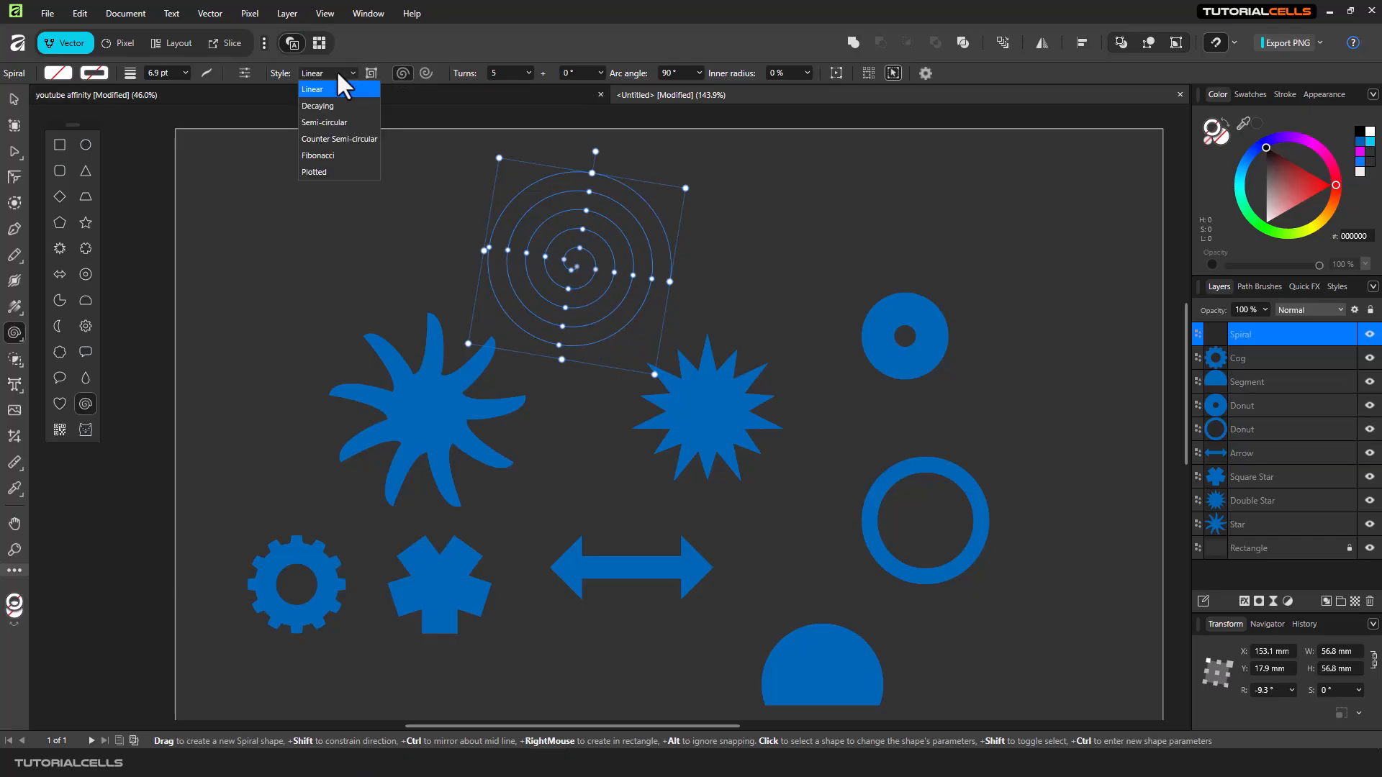
{"action": "left_click", "coordinate": [336, 127]}
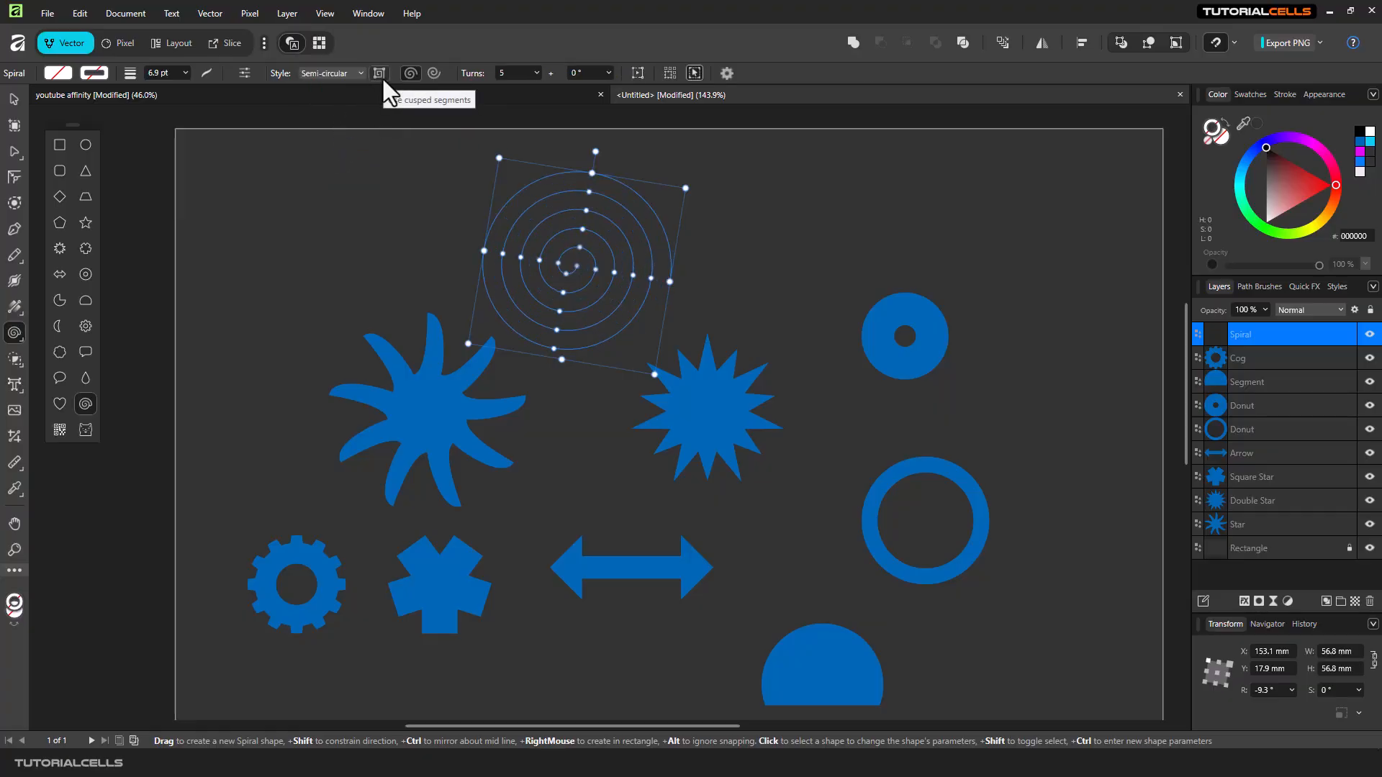
{"action": "left_click", "coordinate": [382, 78]}
{"action": "left_click", "coordinate": [382, 76]}
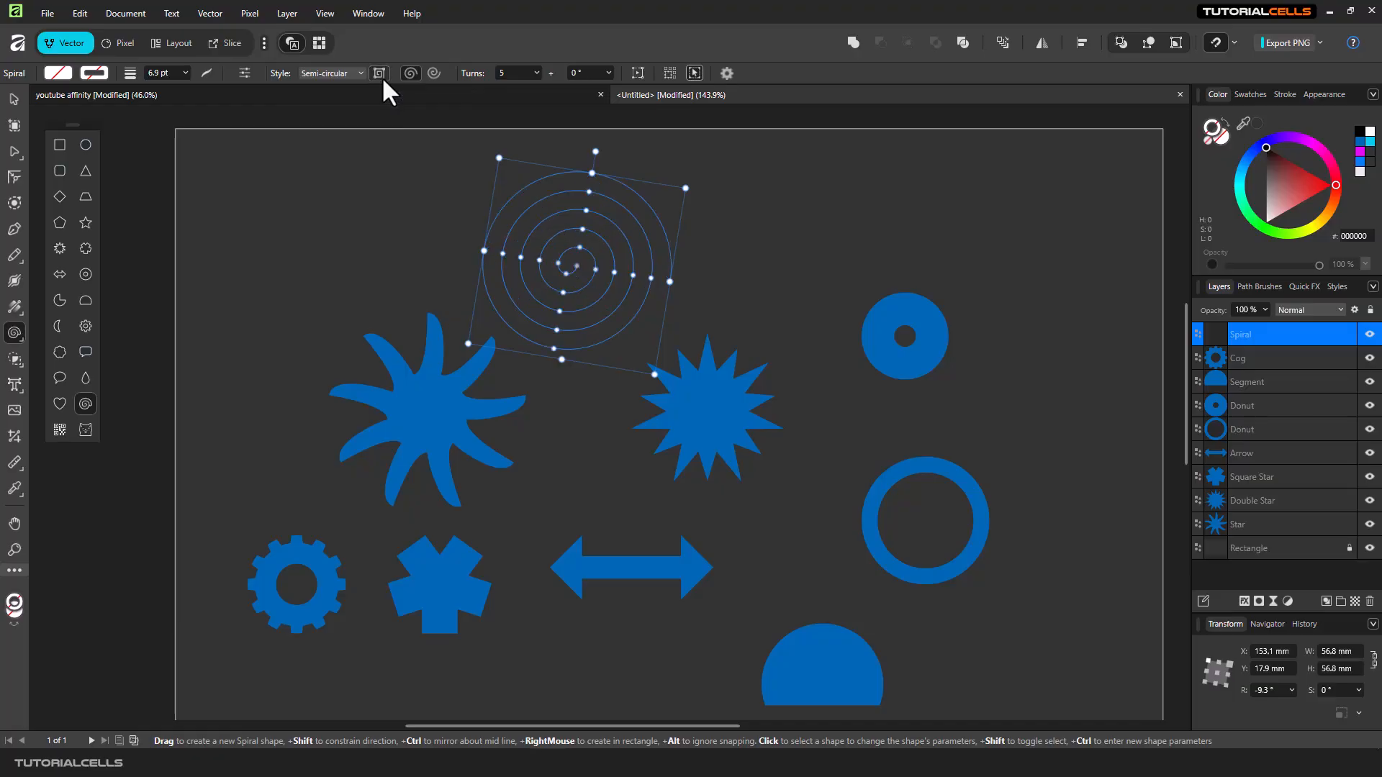
{"action": "left_click", "coordinate": [381, 76]}
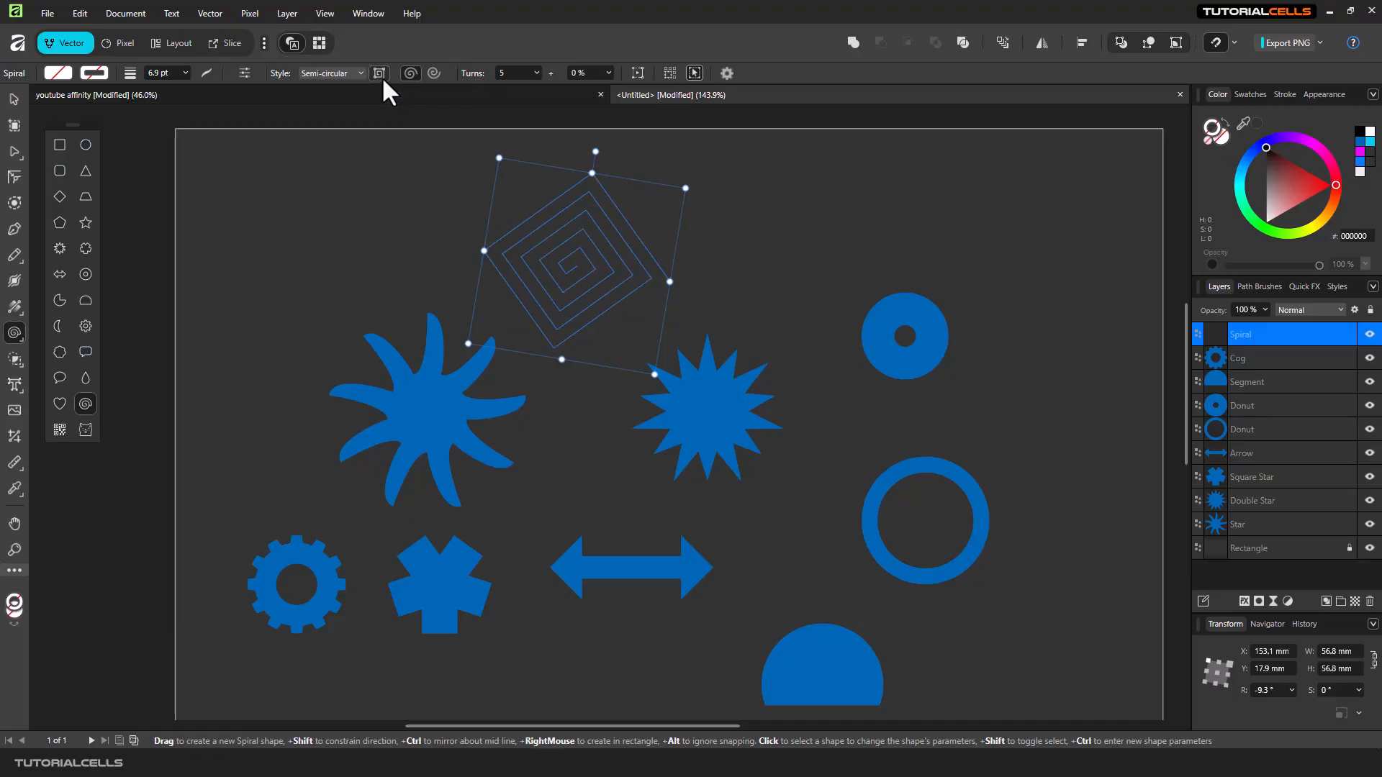
{"action": "left_click", "coordinate": [381, 76]}
{"action": "left_click", "coordinate": [381, 77]}
{"action": "left_click", "coordinate": [381, 76]}
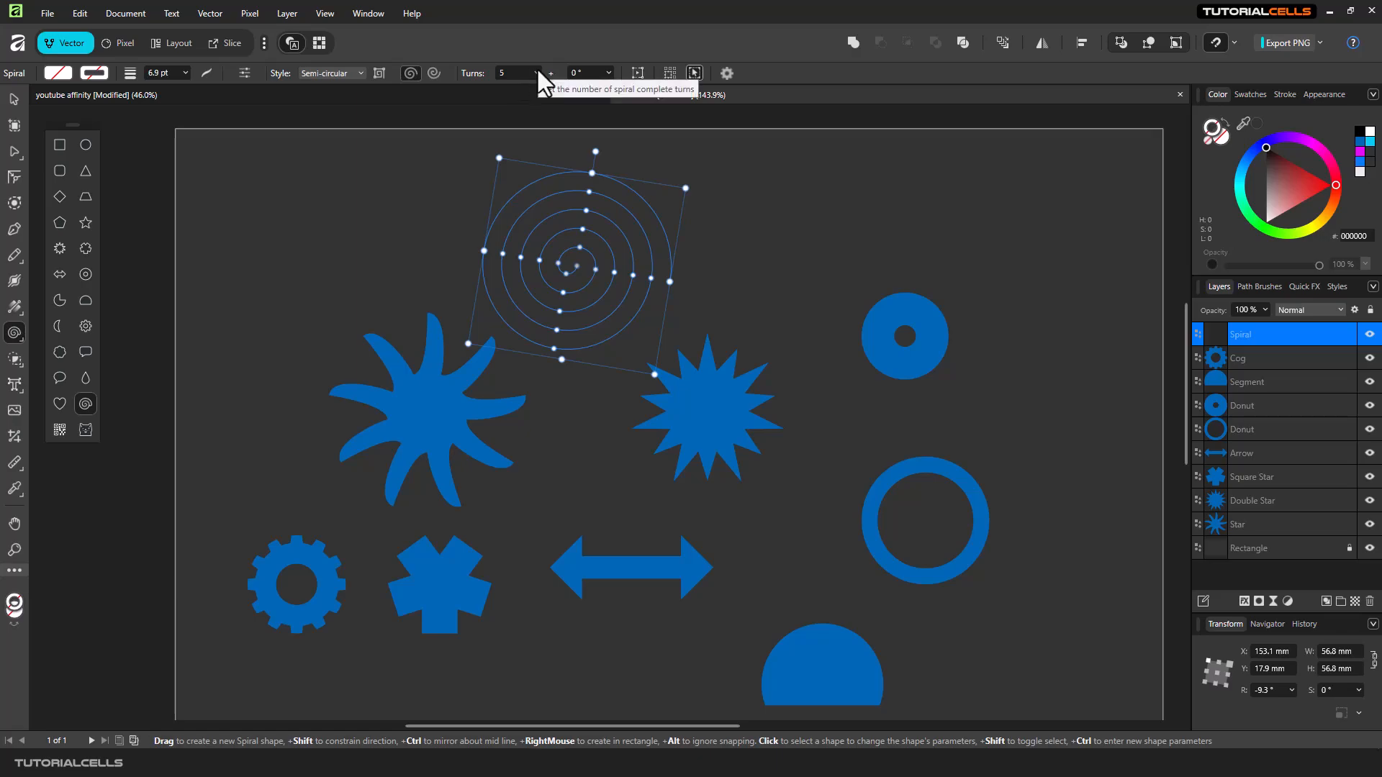
Set the spiral to 6 turns plus an additional angle of about 17.7°.
{"action": "left_click", "coordinate": [536, 73]}
{"action": "left_click_drag", "start_coordinate": [533, 90], "coordinate": [615, 88]}
{"action": "left_click", "coordinate": [609, 72]}
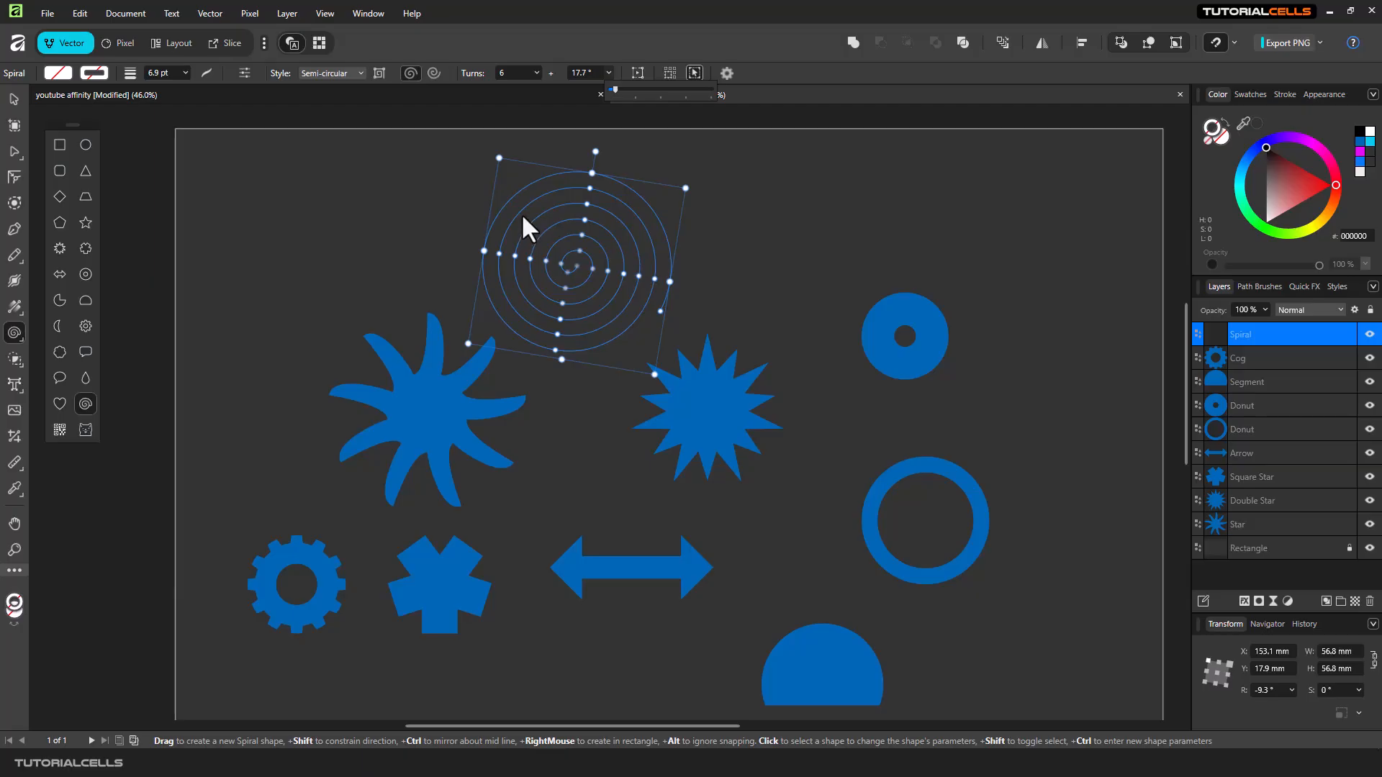
Give the spiral a blue stroke with hex colour 0D28F2 from the colour swatches, and deselect it.
{"action": "left_click", "coordinate": [93, 70]}
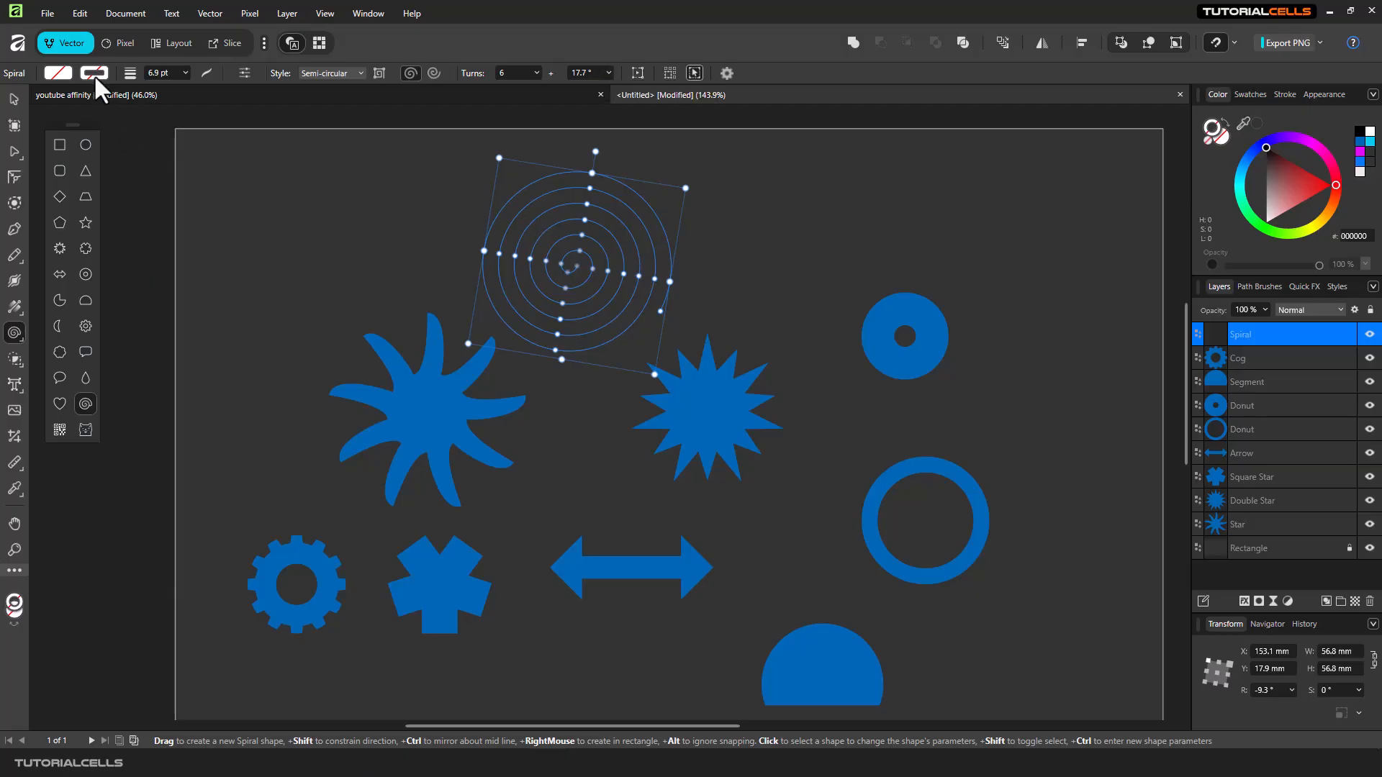
{"action": "left_click", "coordinate": [99, 74]}
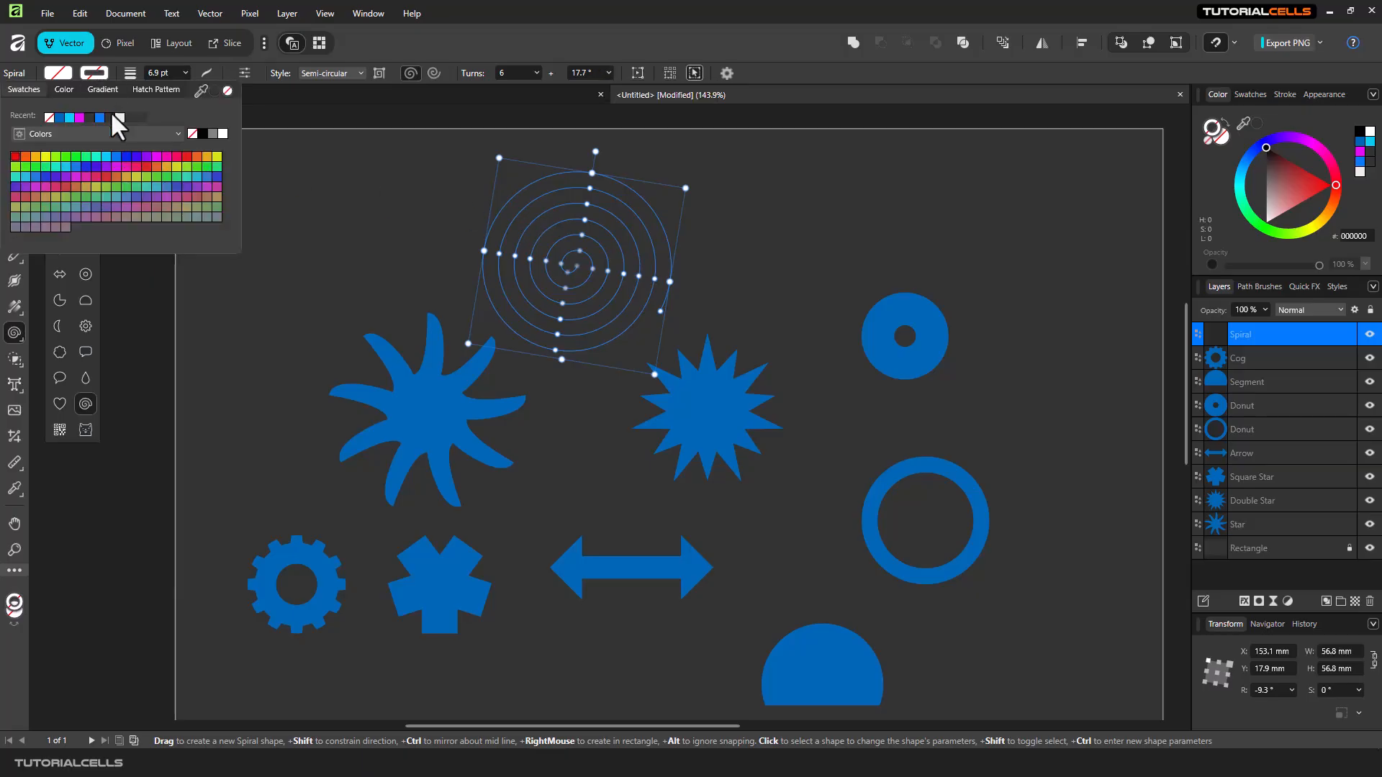
{"action": "left_click", "coordinate": [127, 158]}
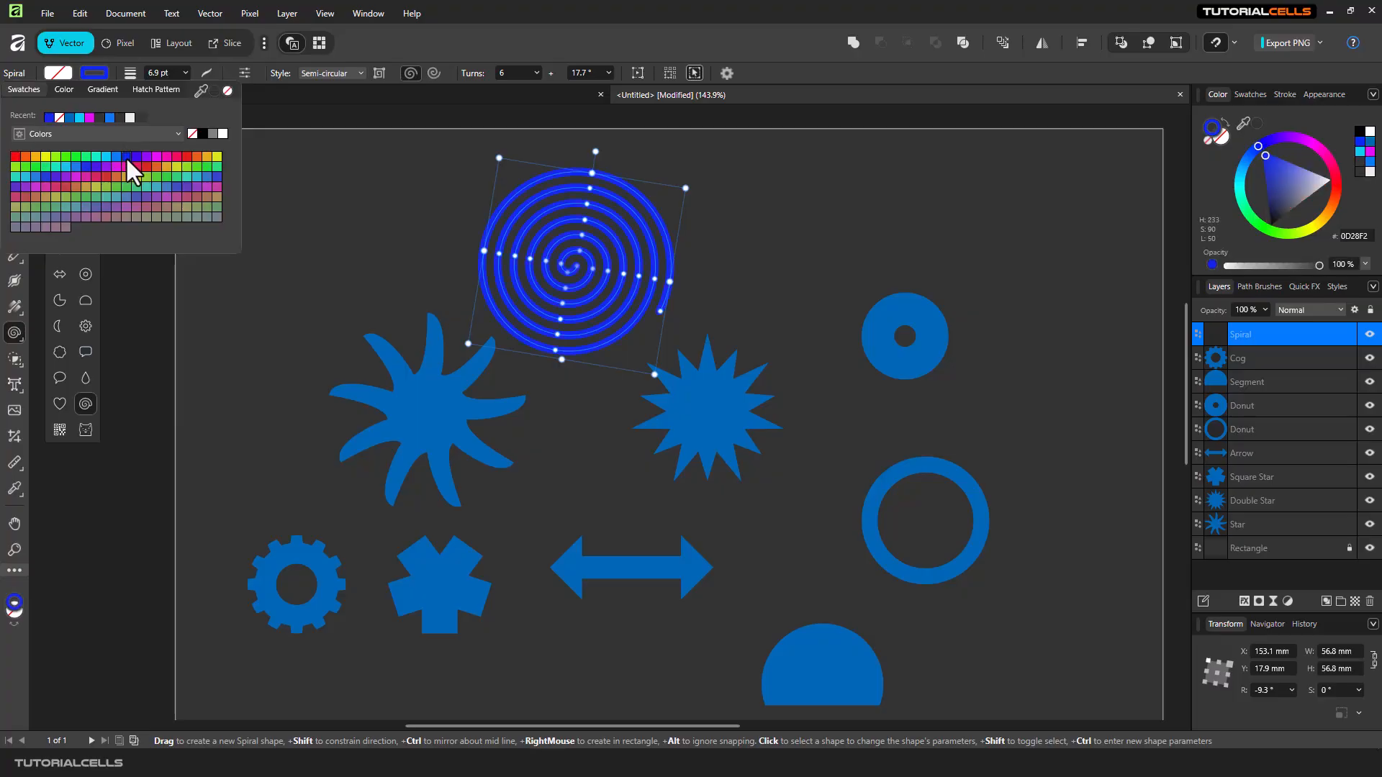
{"action": "left_click", "coordinate": [294, 163]}
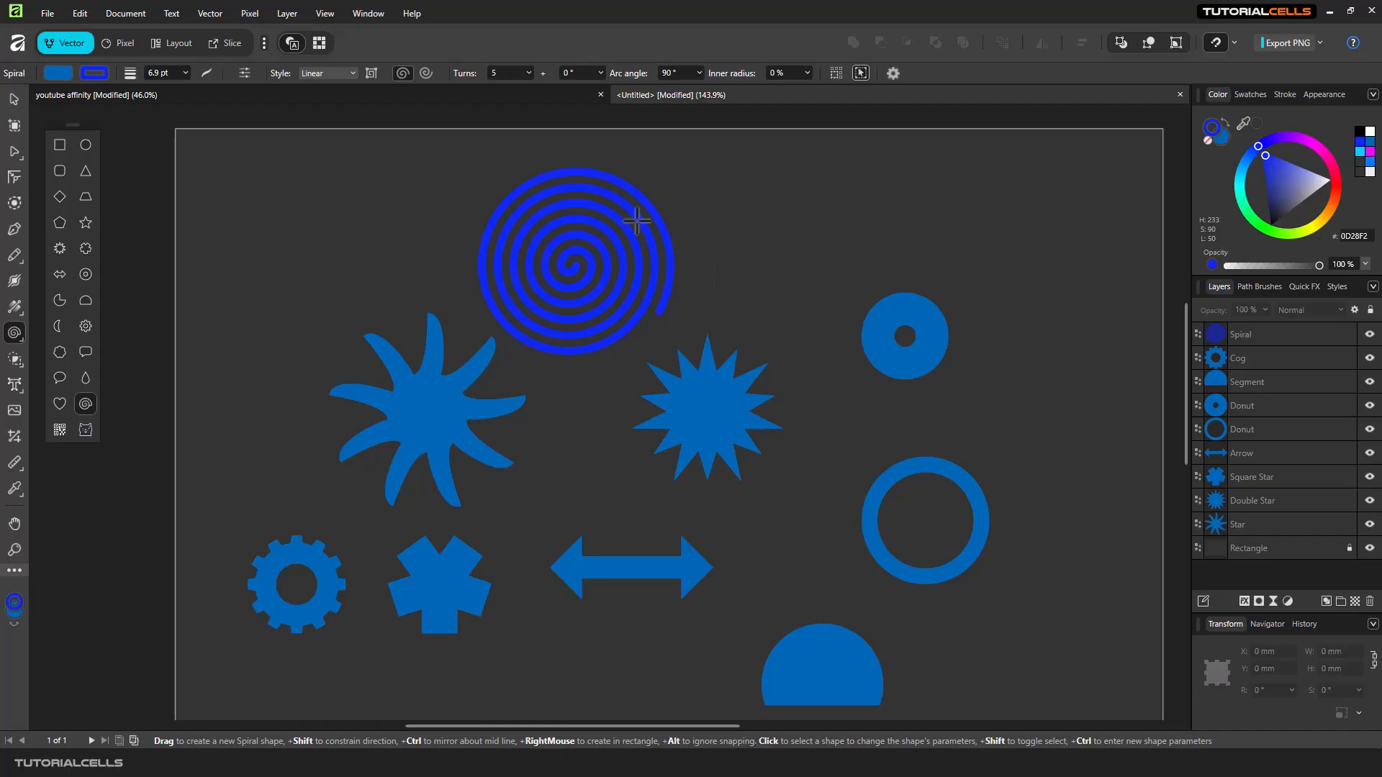
Try to reshape the spiral by pulling its nodes with the Node tool, and keep its style set to Semi-circular.
{"action": "left_click", "coordinate": [14, 98]}
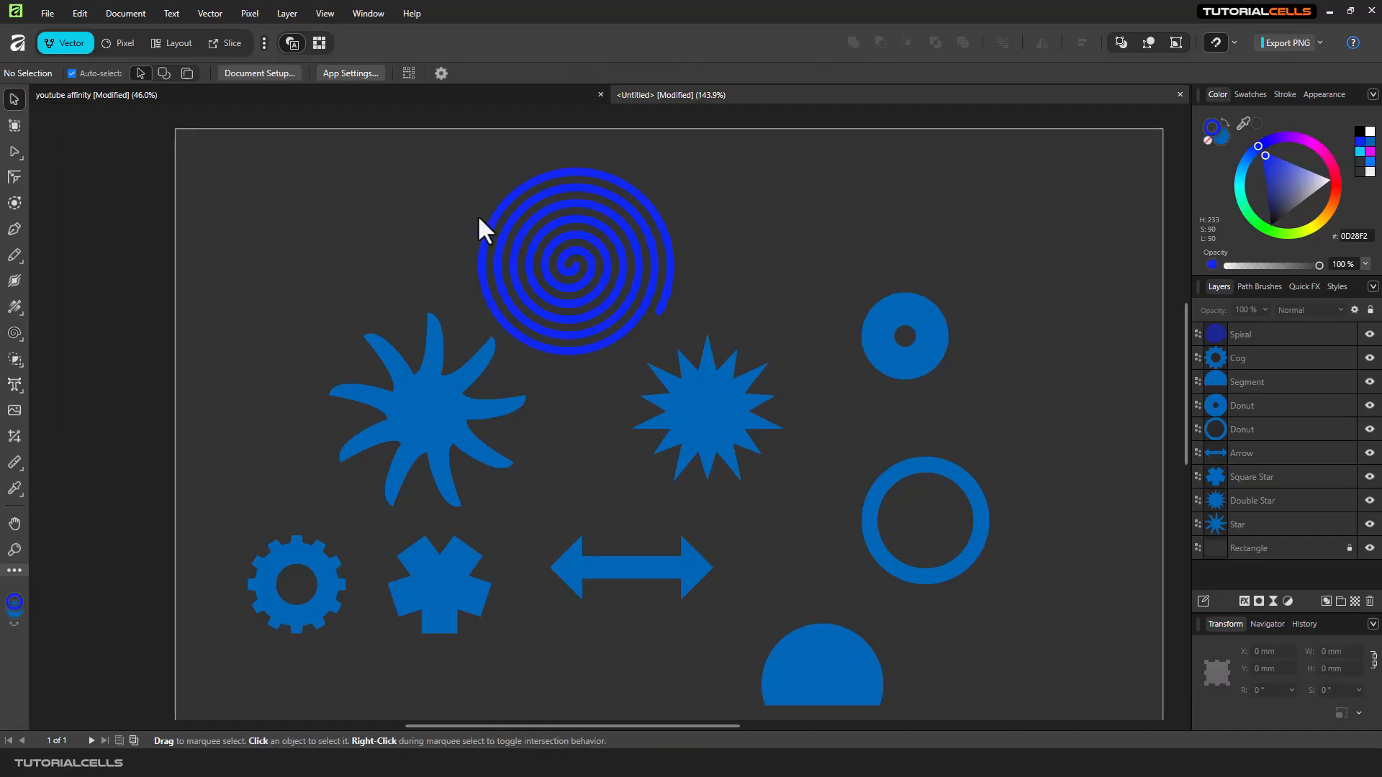
{"action": "left_click", "coordinate": [512, 230]}
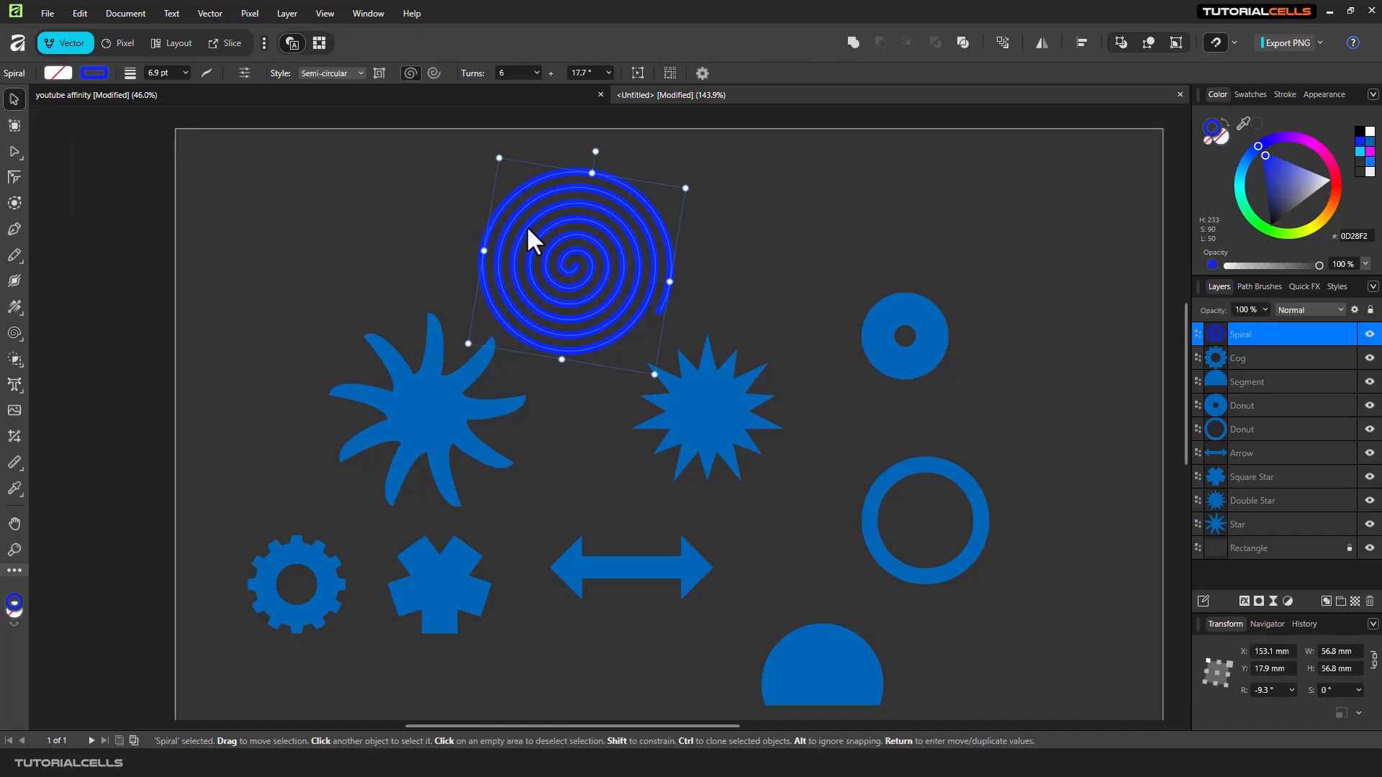
{"action": "key", "text": "a"}
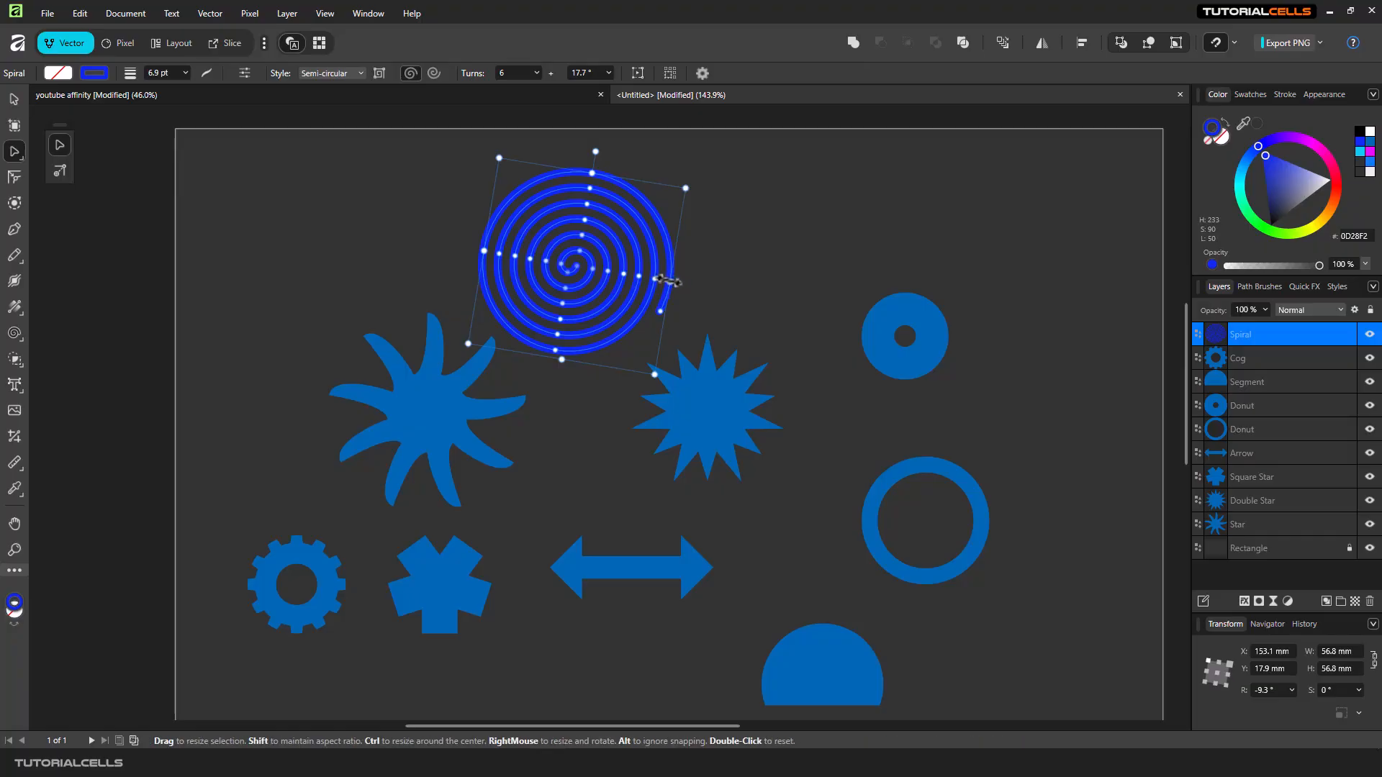
{"action": "left_click_drag", "start_coordinate": [655, 279], "coordinate": [654, 283]}
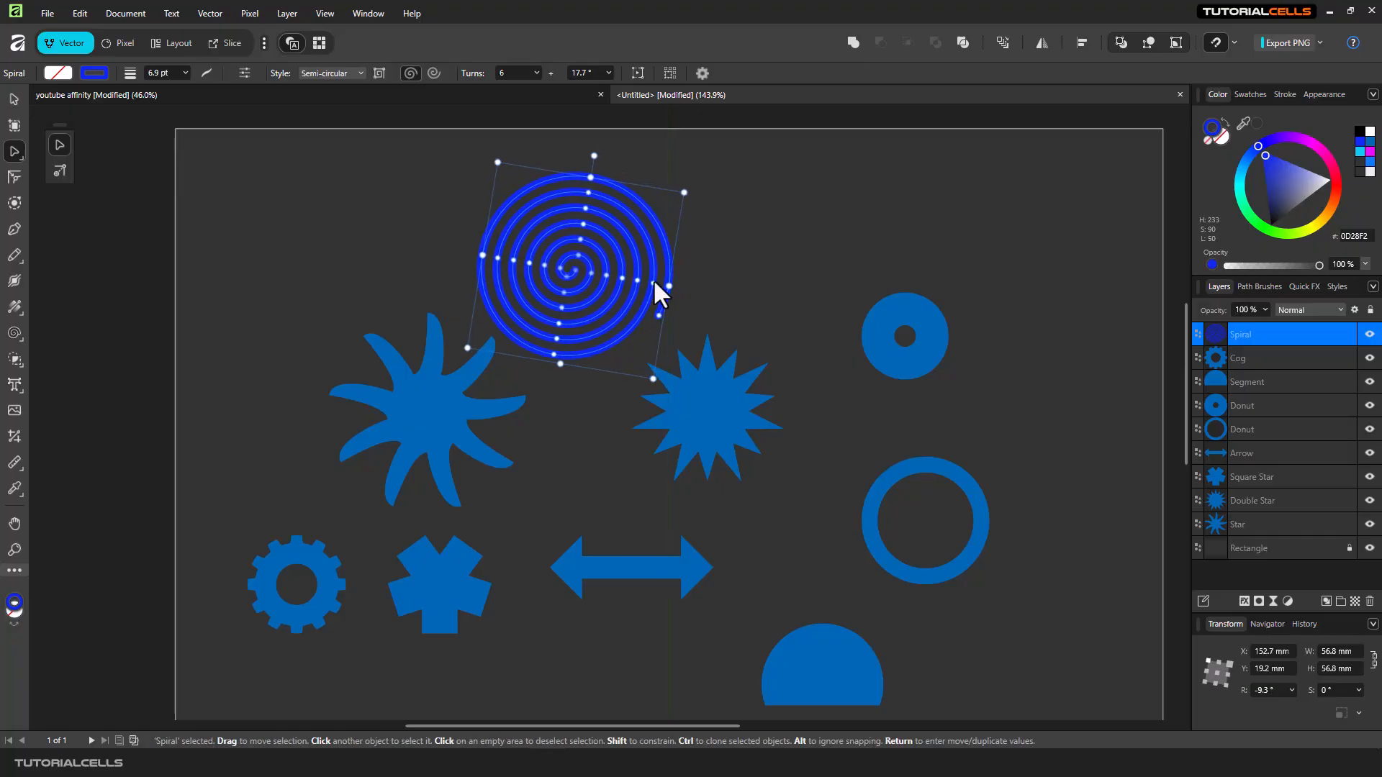
{"action": "scroll", "coordinate": [589, 236], "scroll_direction": "up", "scroll_amount": 4}
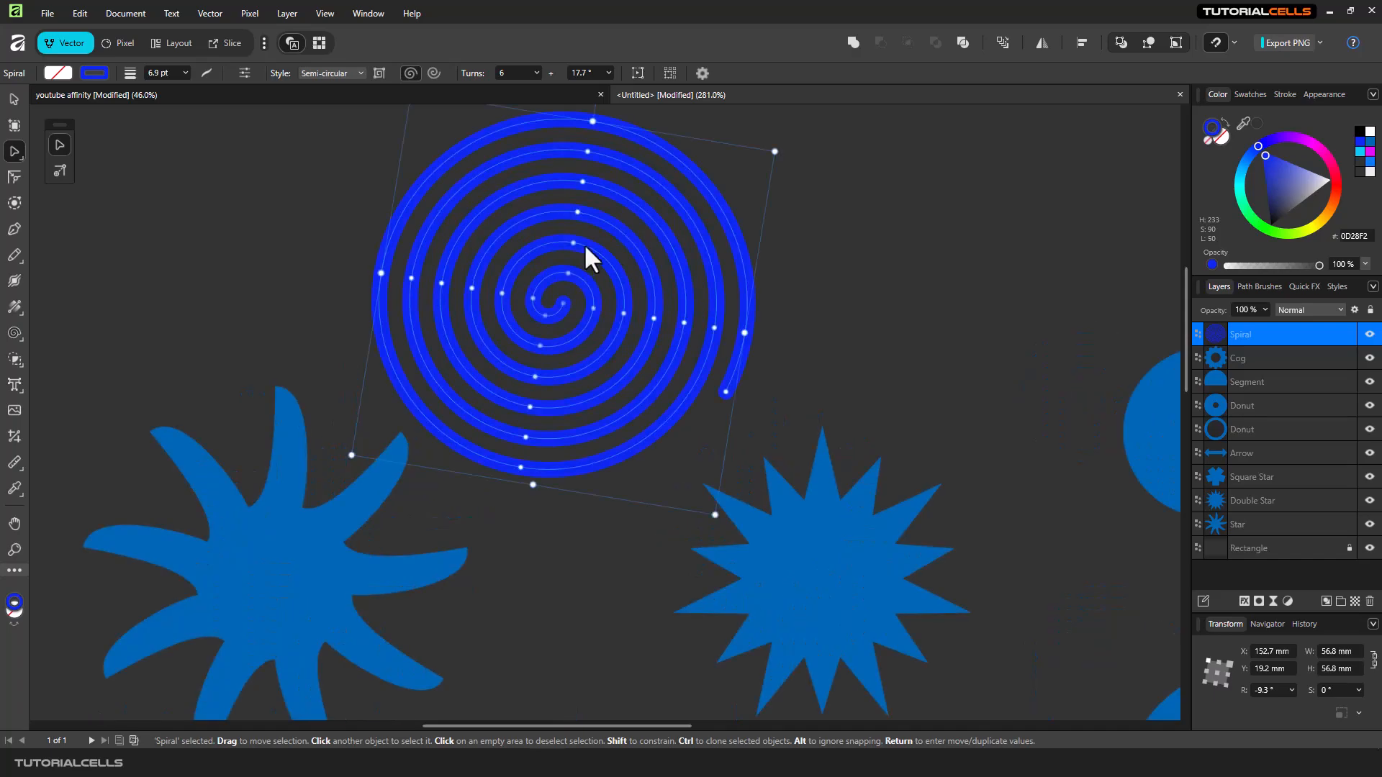
{"action": "mouse_move", "coordinate": [573, 241]}
{"action": "left_mouse_down"}
{"action": "mouse_move", "coordinate": [572, 229]}
{"action": "mouse_move", "coordinate": [580, 257]}
{"action": "left_mouse_up"}
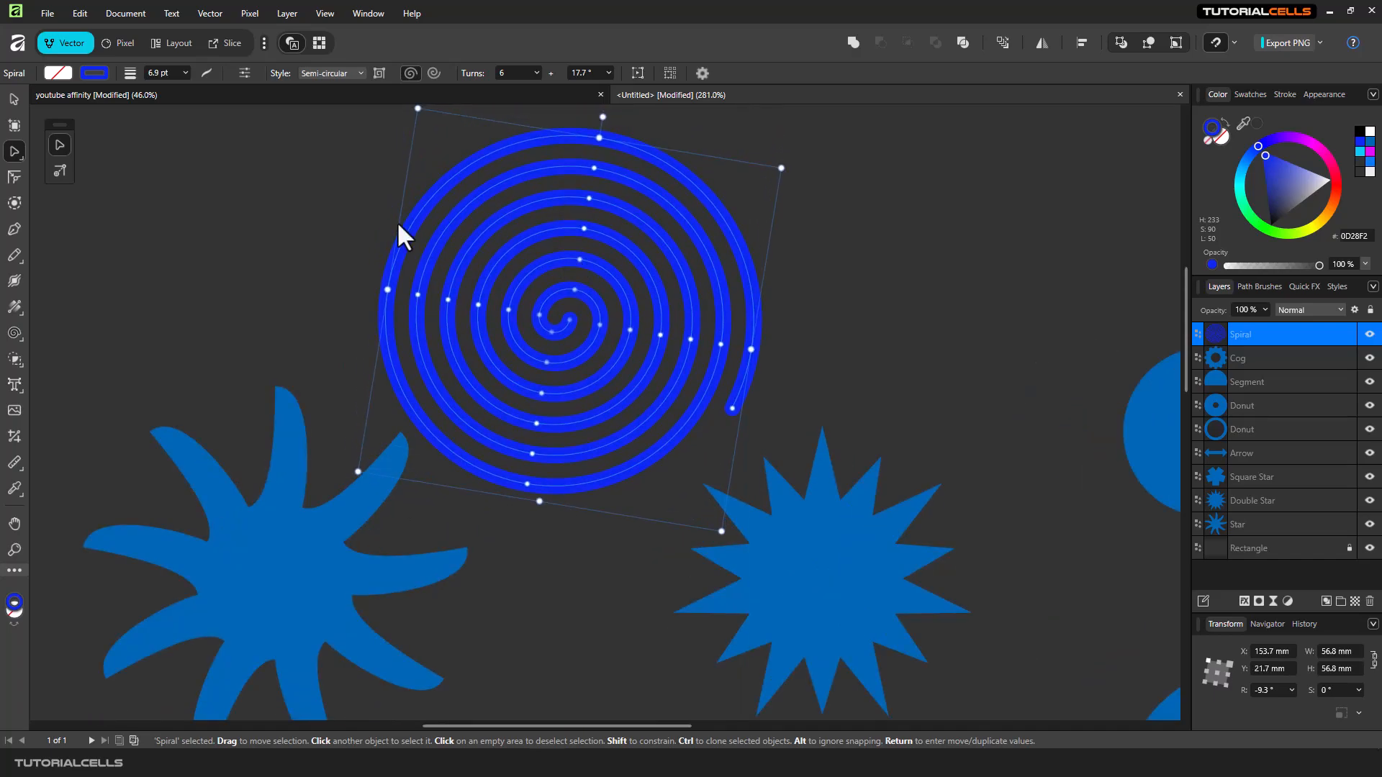
{"action": "left_click", "coordinate": [319, 72]}
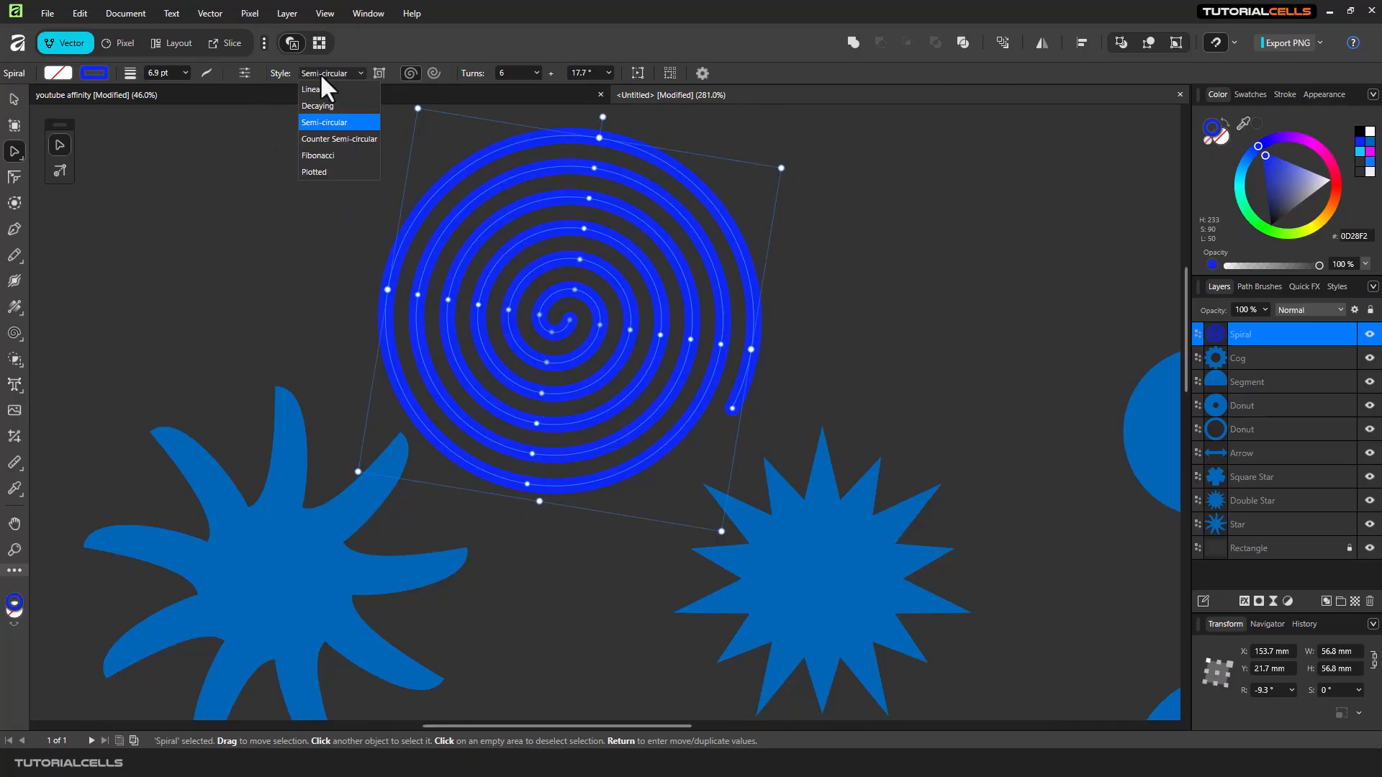
{"action": "left_click", "coordinate": [344, 122]}
Move the curved nine-point star up and left of the spiral, to about X 81.3 mm and Y 22.9 mm.
{"action": "scroll", "coordinate": [563, 217], "scroll_direction": "down", "scroll_amount": 1}
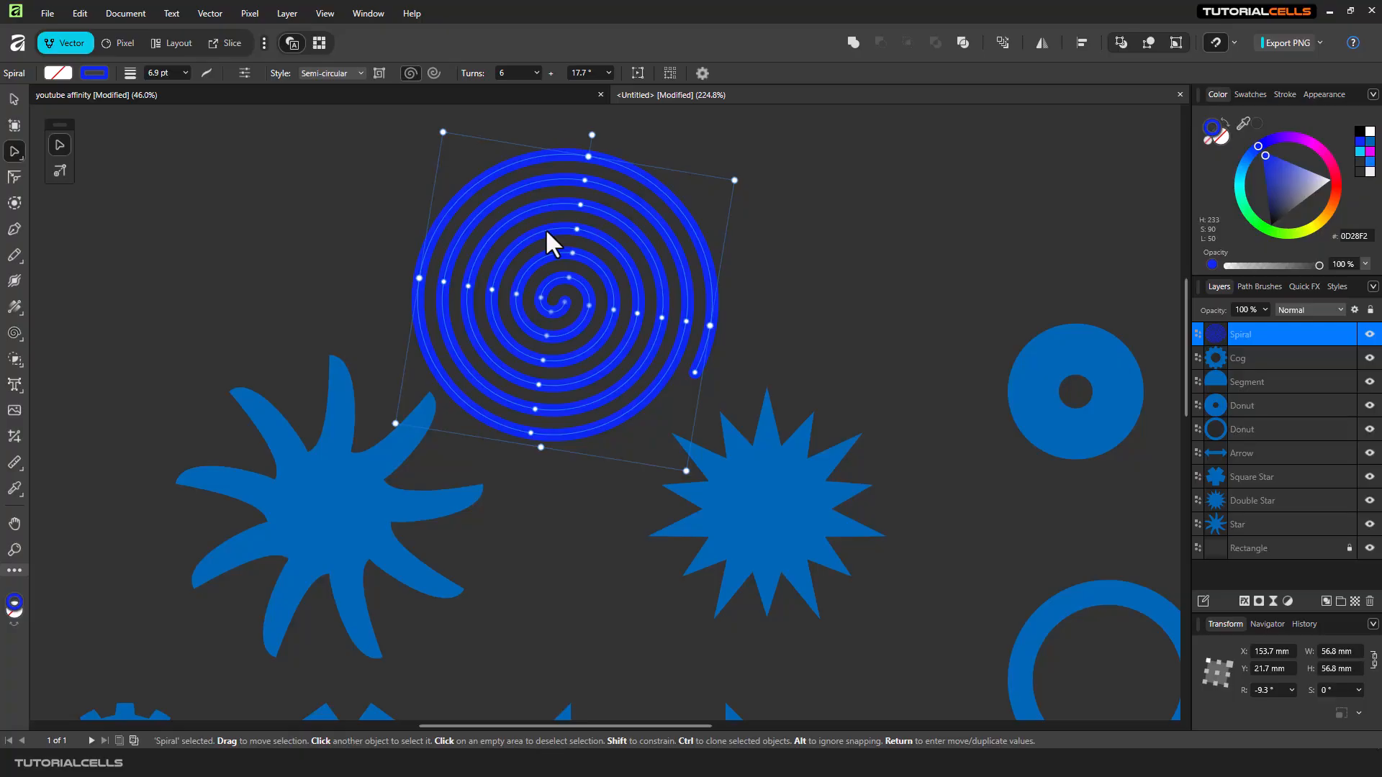
{"action": "scroll", "coordinate": [546, 228], "scroll_direction": "down", "scroll_amount": 1}
{"action": "scroll", "coordinate": [782, 412], "scroll_direction": "down", "scroll_amount": 2}
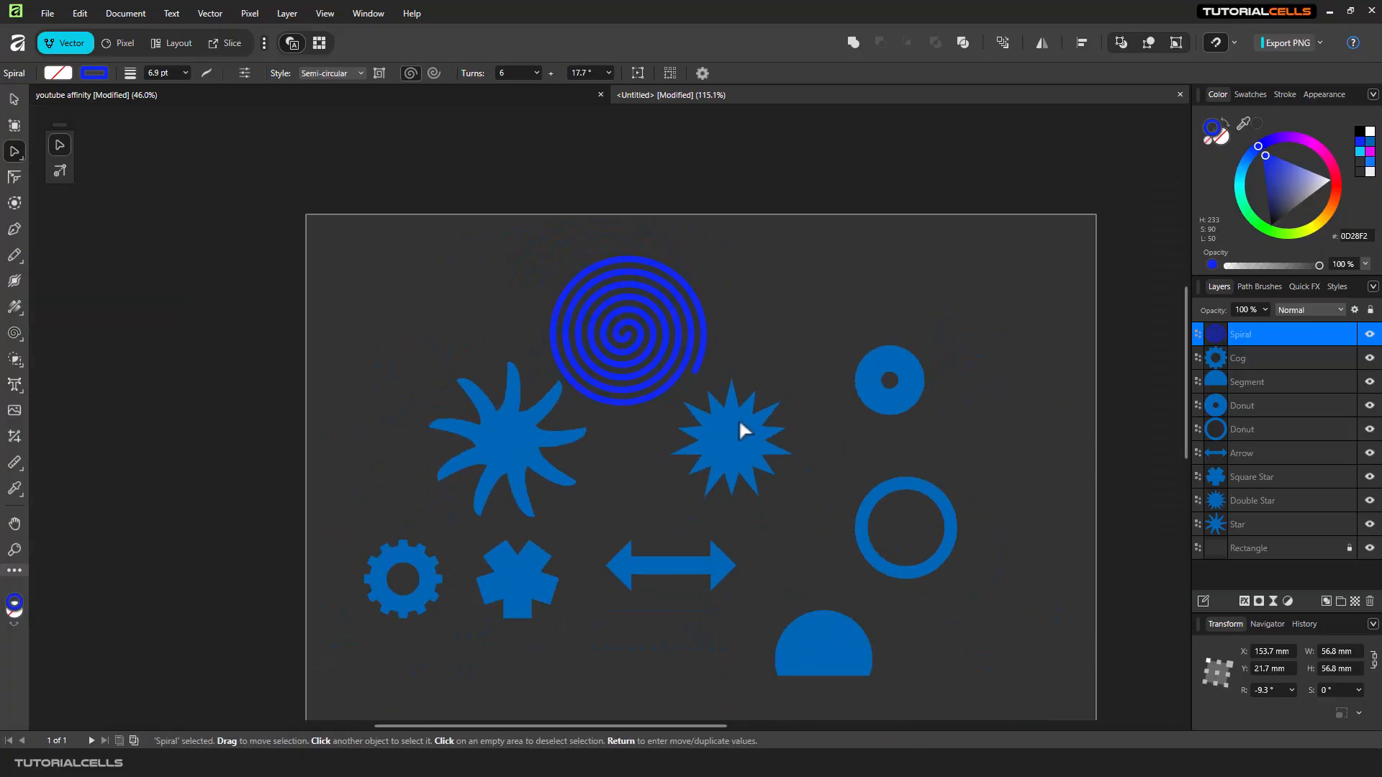
{"action": "scroll", "coordinate": [524, 429], "scroll_direction": "up", "scroll_amount": 2}
{"action": "left_click", "coordinate": [524, 436]}
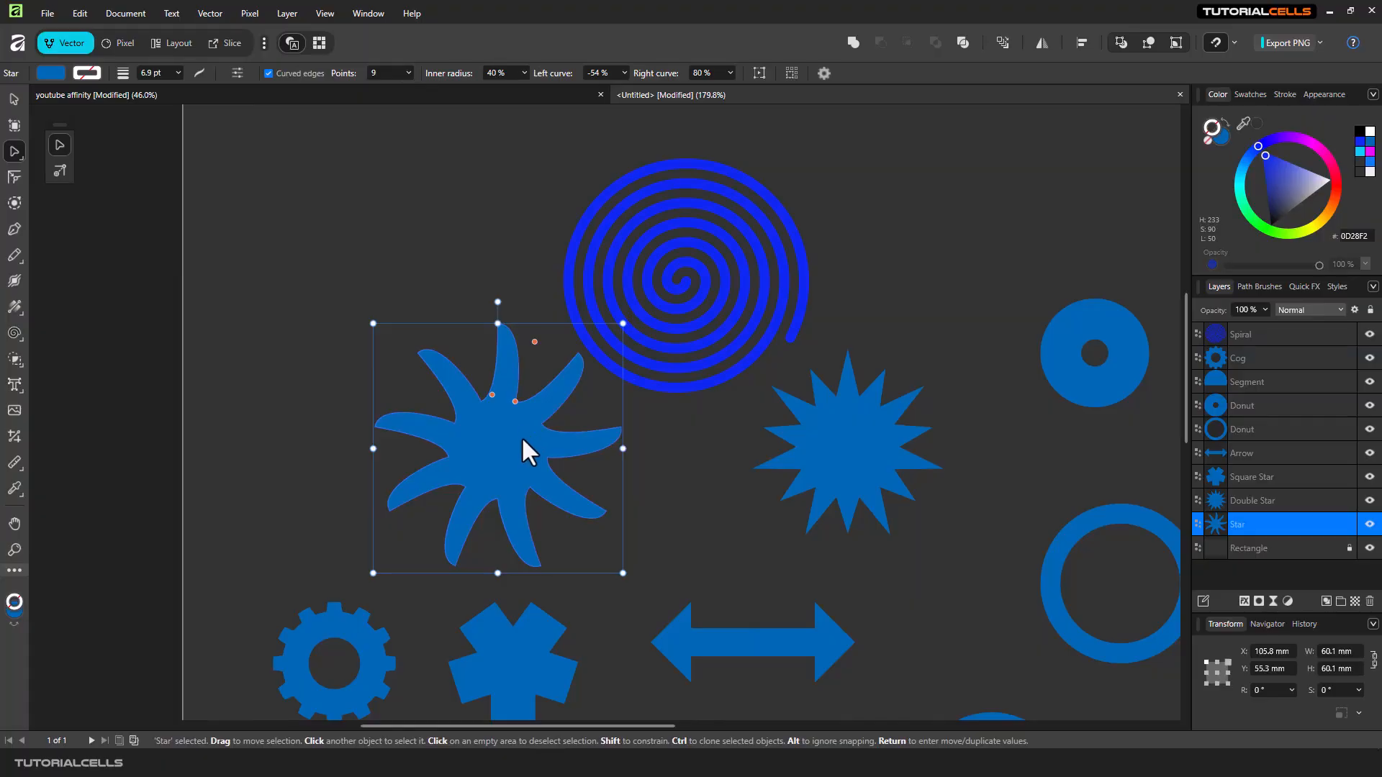
{"action": "left_click", "coordinate": [14, 100]}
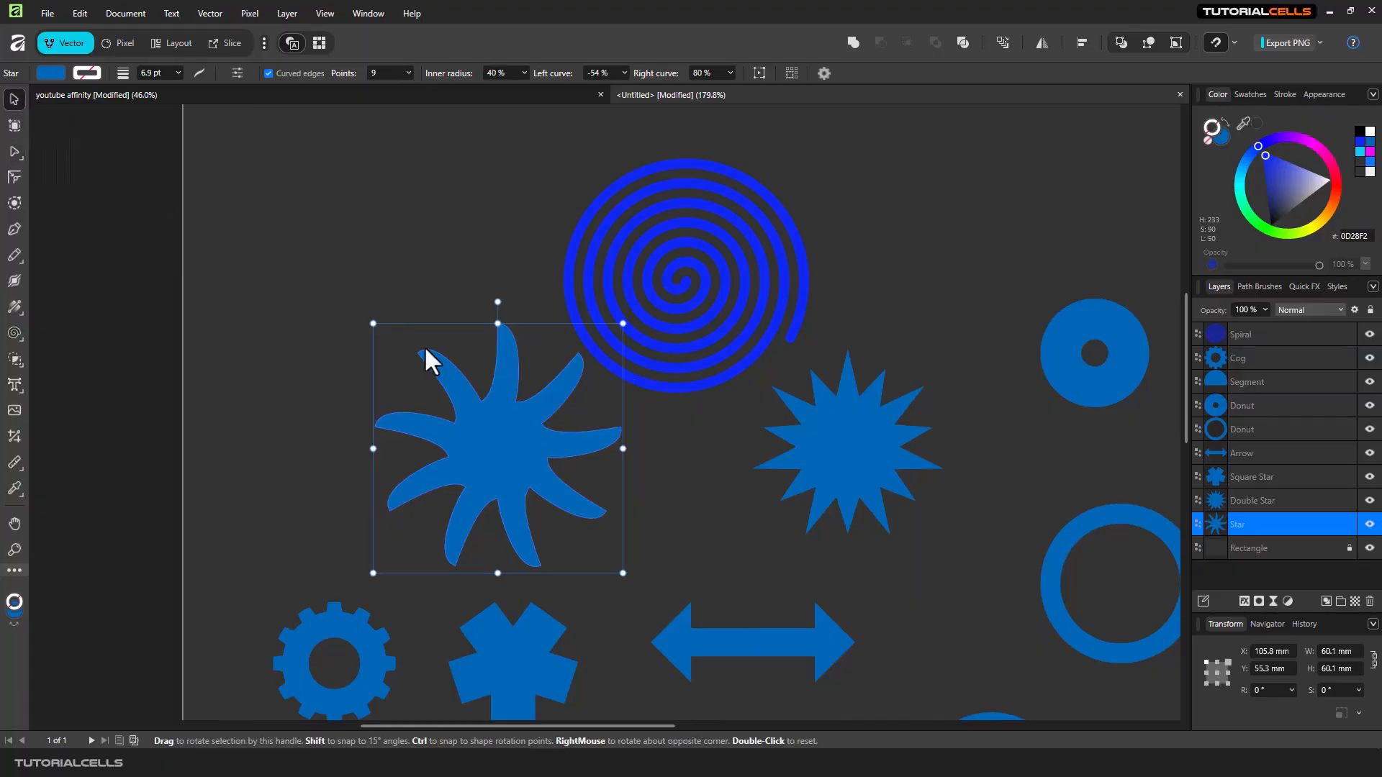
{"action": "left_click_drag", "start_coordinate": [535, 408], "coordinate": [412, 292]}
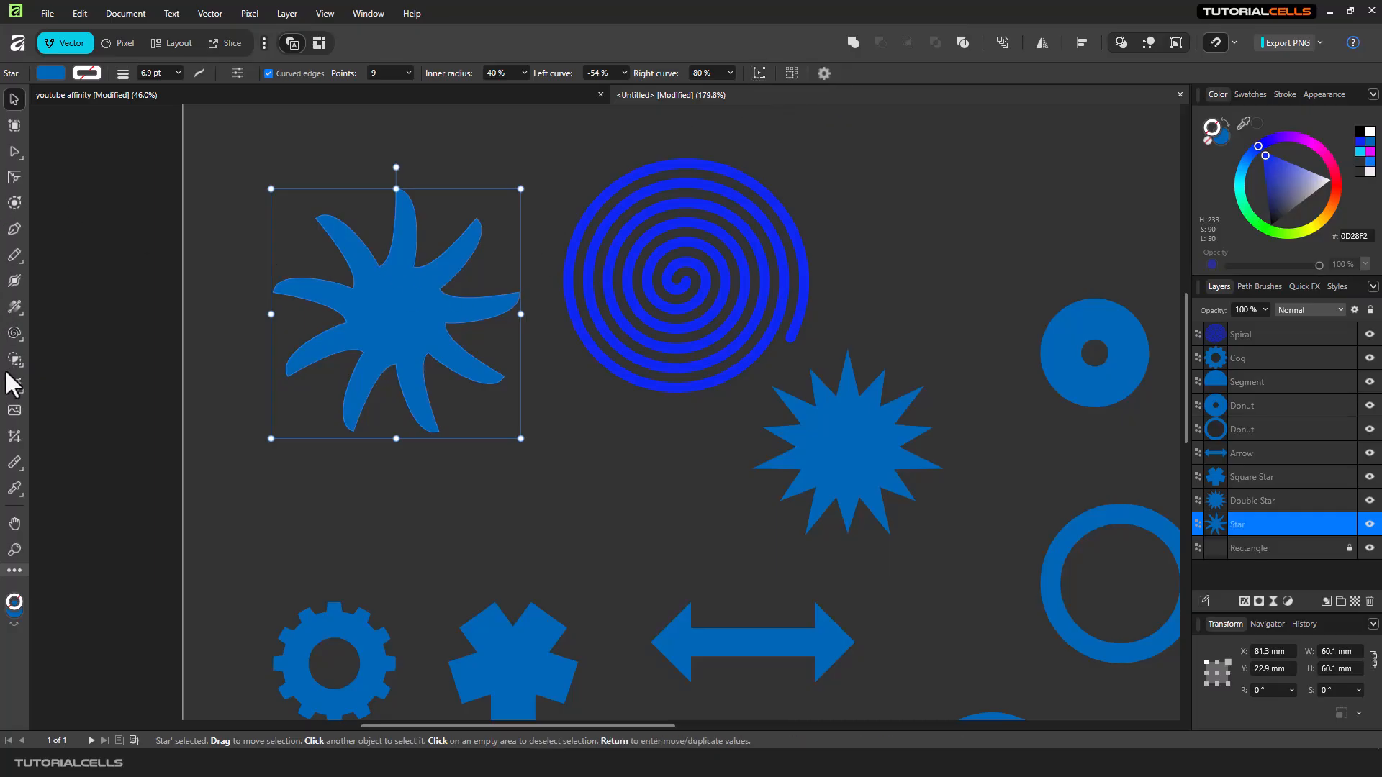
Convert the nine-point star to curves and pull two of its arm tips and one inner node outward with the Node tool.
{"action": "left_click", "coordinate": [13, 330]}
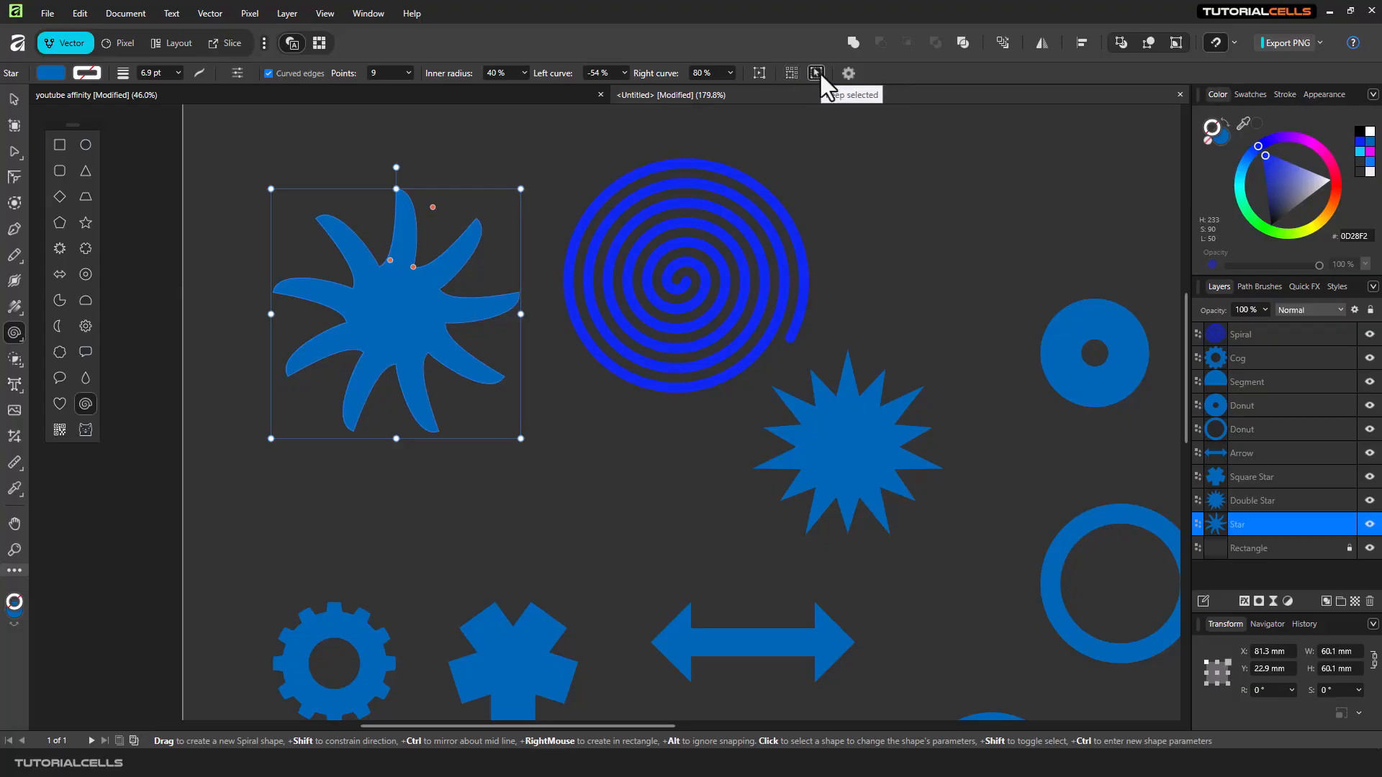
{"action": "left_click", "coordinate": [842, 74]}
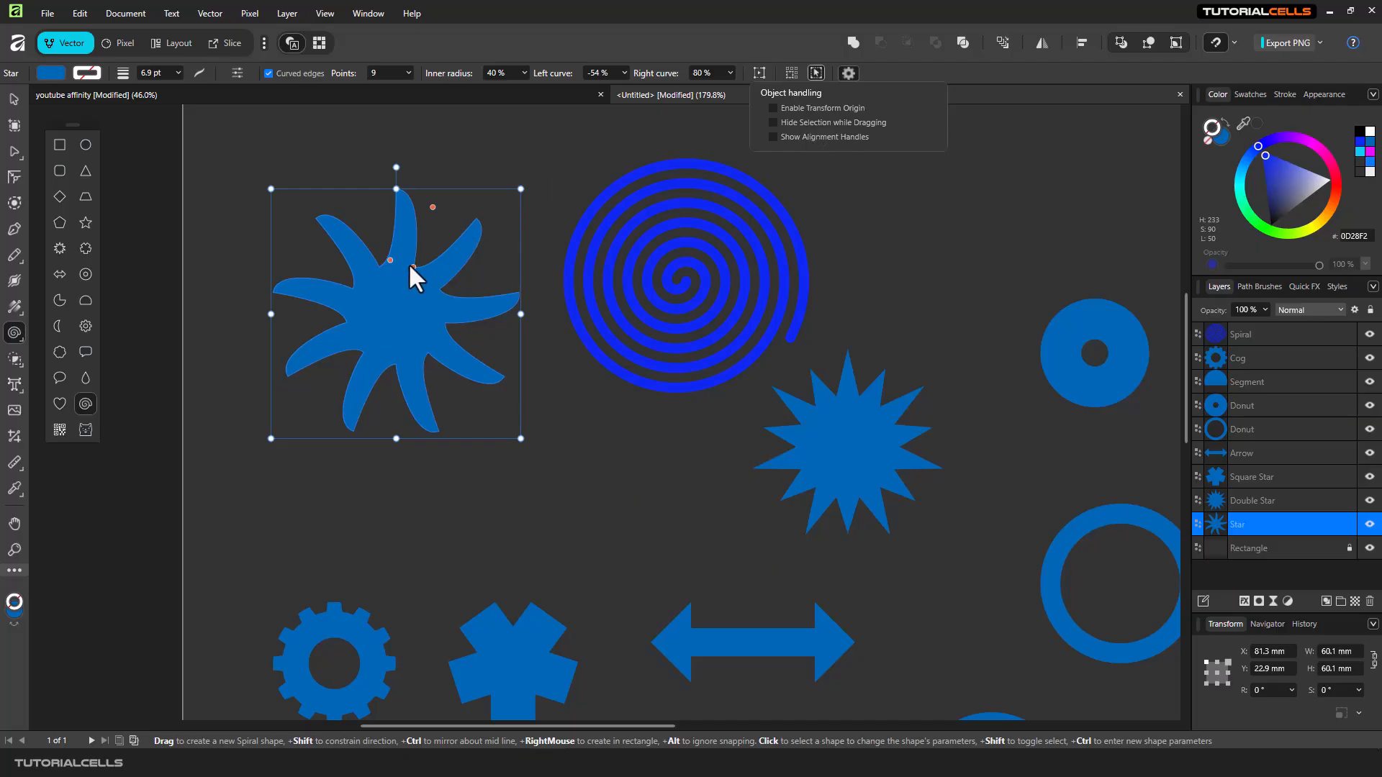
{"action": "left_click", "coordinate": [757, 73]}
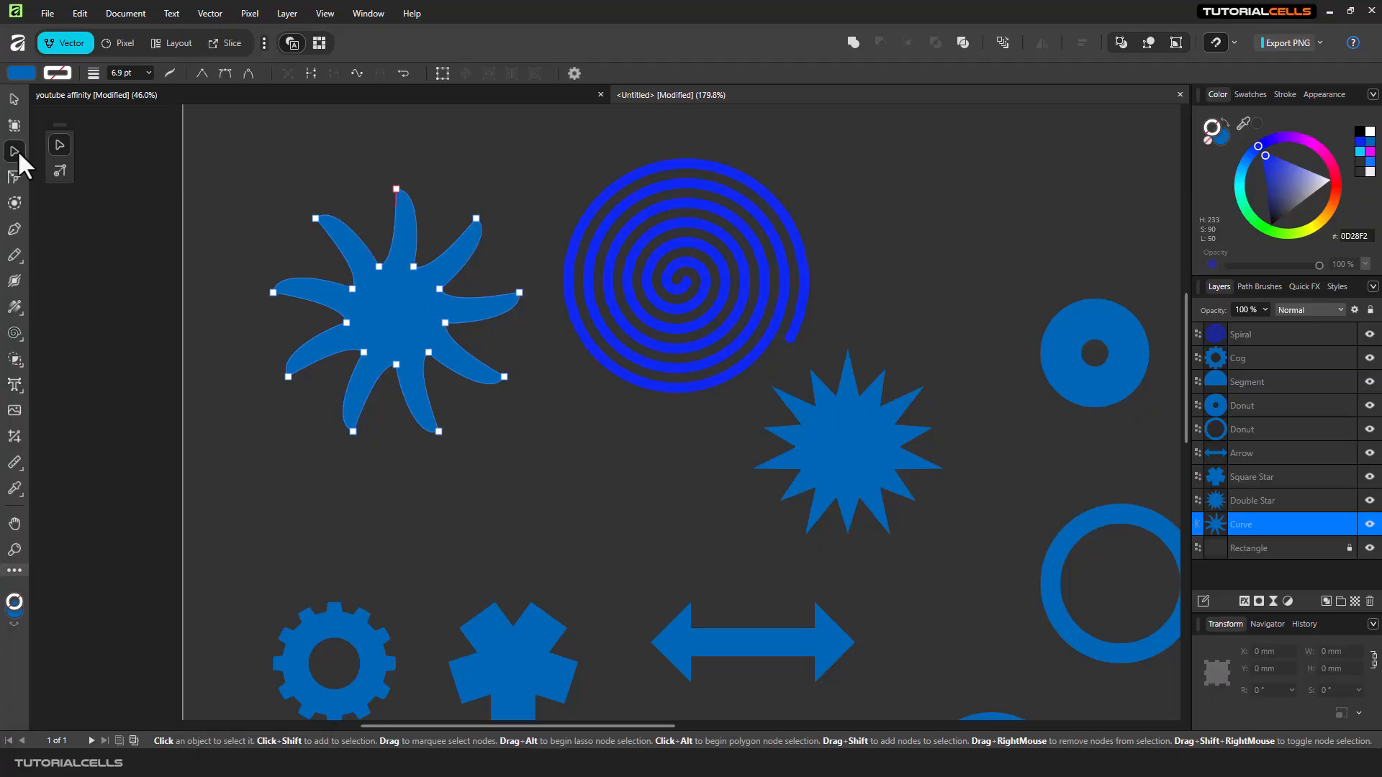
{"action": "left_click_drag", "start_coordinate": [475, 218], "coordinate": [537, 243]}
{"action": "mouse_move", "coordinate": [519, 297]}
{"action": "left_mouse_down"}
{"action": "mouse_move", "coordinate": [540, 268]}
{"action": "mouse_move", "coordinate": [537, 279]}
{"action": "left_mouse_up"}
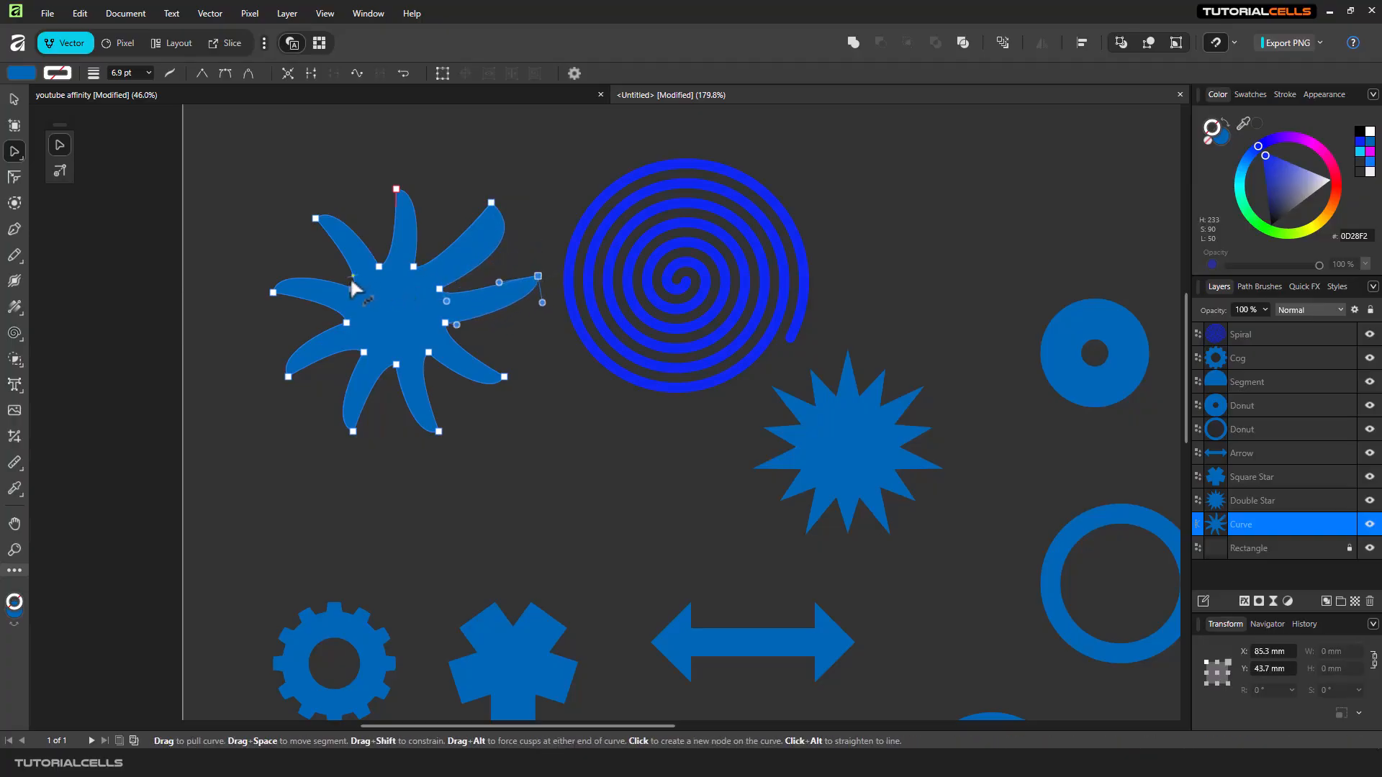
{"action": "left_click_drag", "start_coordinate": [352, 289], "coordinate": [335, 264]}
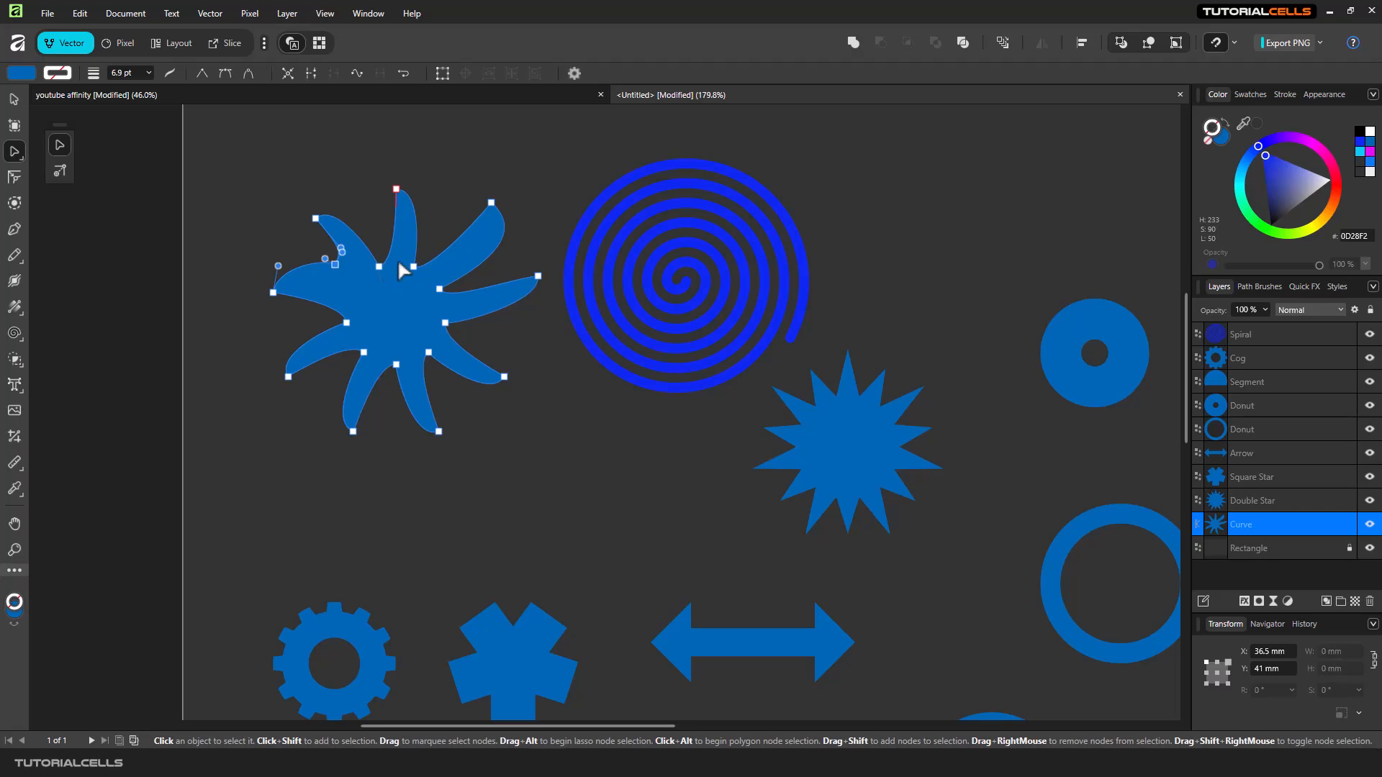
{"action": "left_click", "coordinate": [15, 99]}
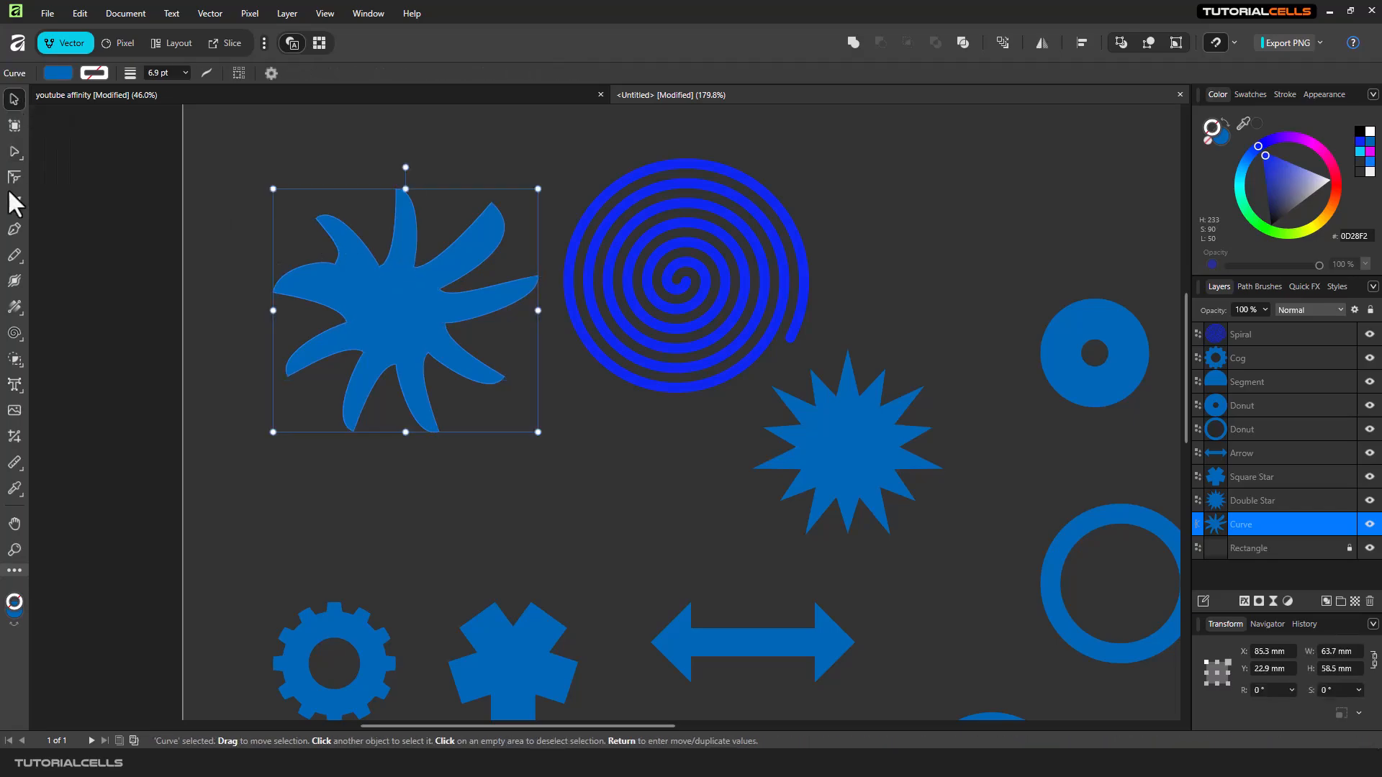
Draw a cat shape about 39.1 mm wide and high above the small-holed donut, and remove its stroke.
{"action": "left_click", "coordinate": [11, 334]}
{"action": "left_click", "coordinate": [53, 326]}
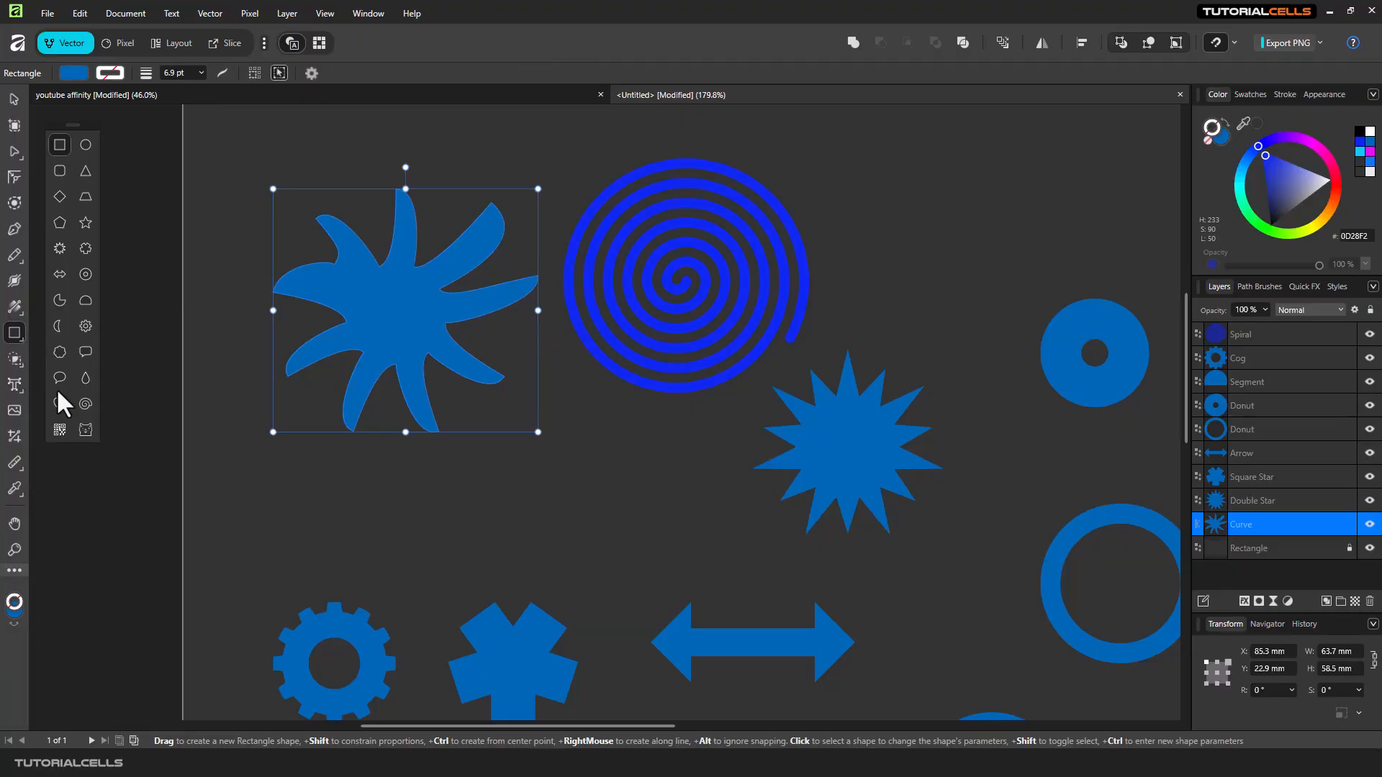
{"action": "left_click", "coordinate": [87, 430]}
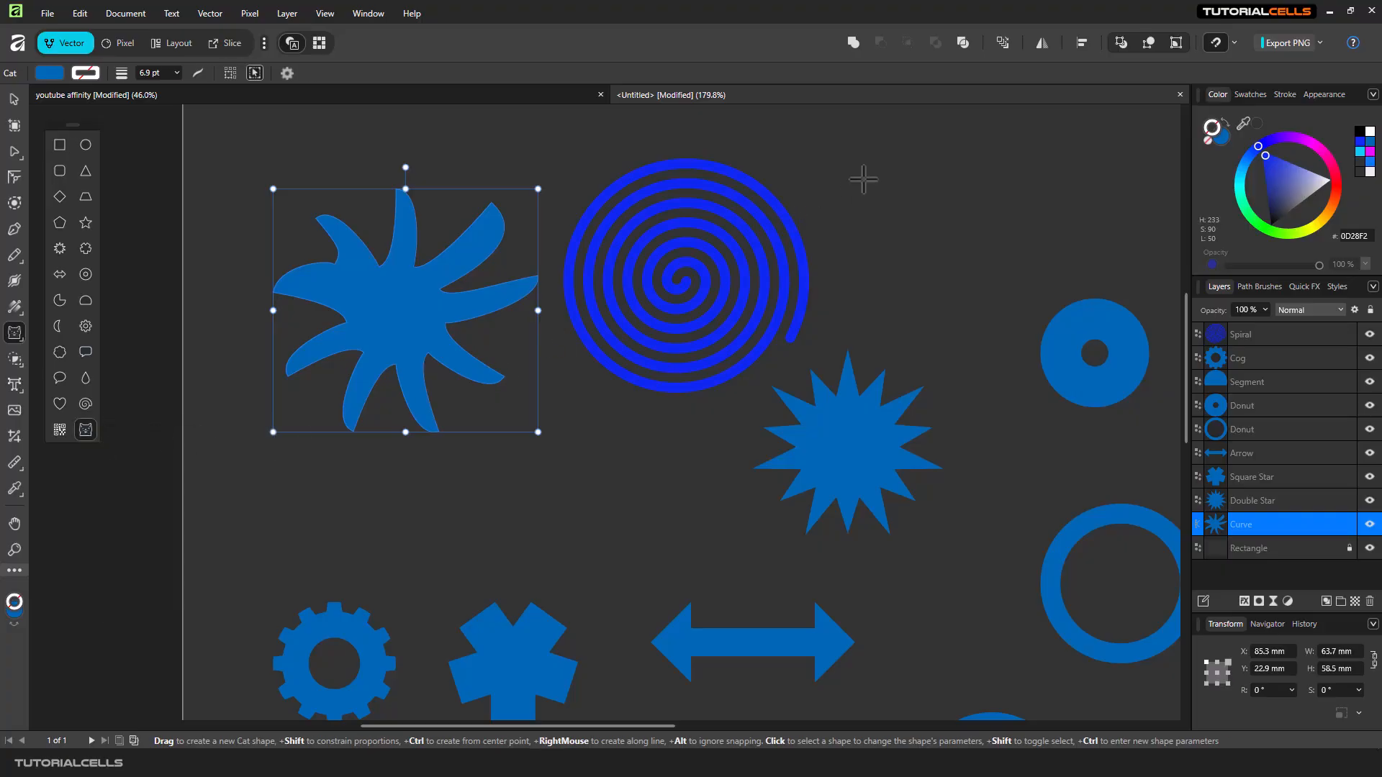
{"action": "left_click_drag", "start_coordinate": [890, 136], "coordinate": [1053, 298]}
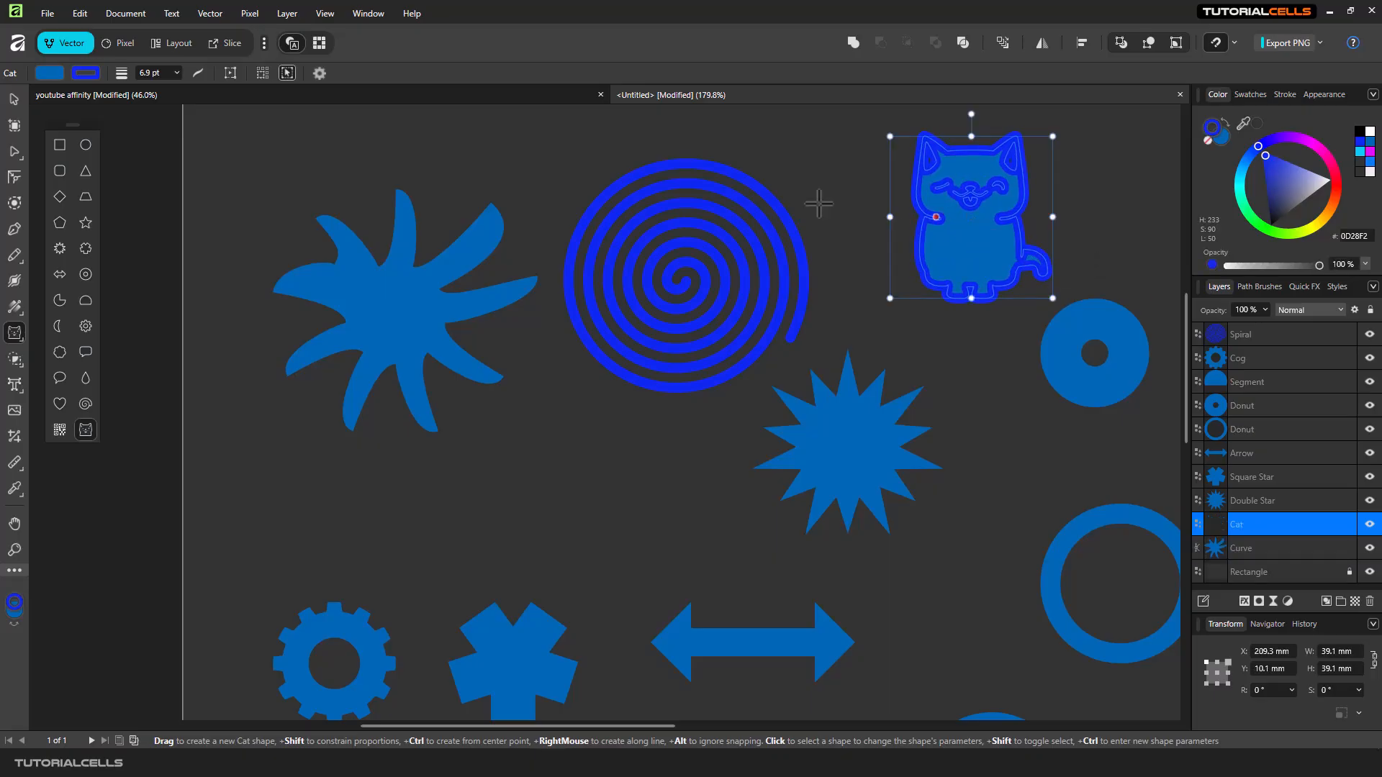
{"action": "left_click", "coordinate": [83, 75]}
{"action": "left_click", "coordinate": [227, 90]}
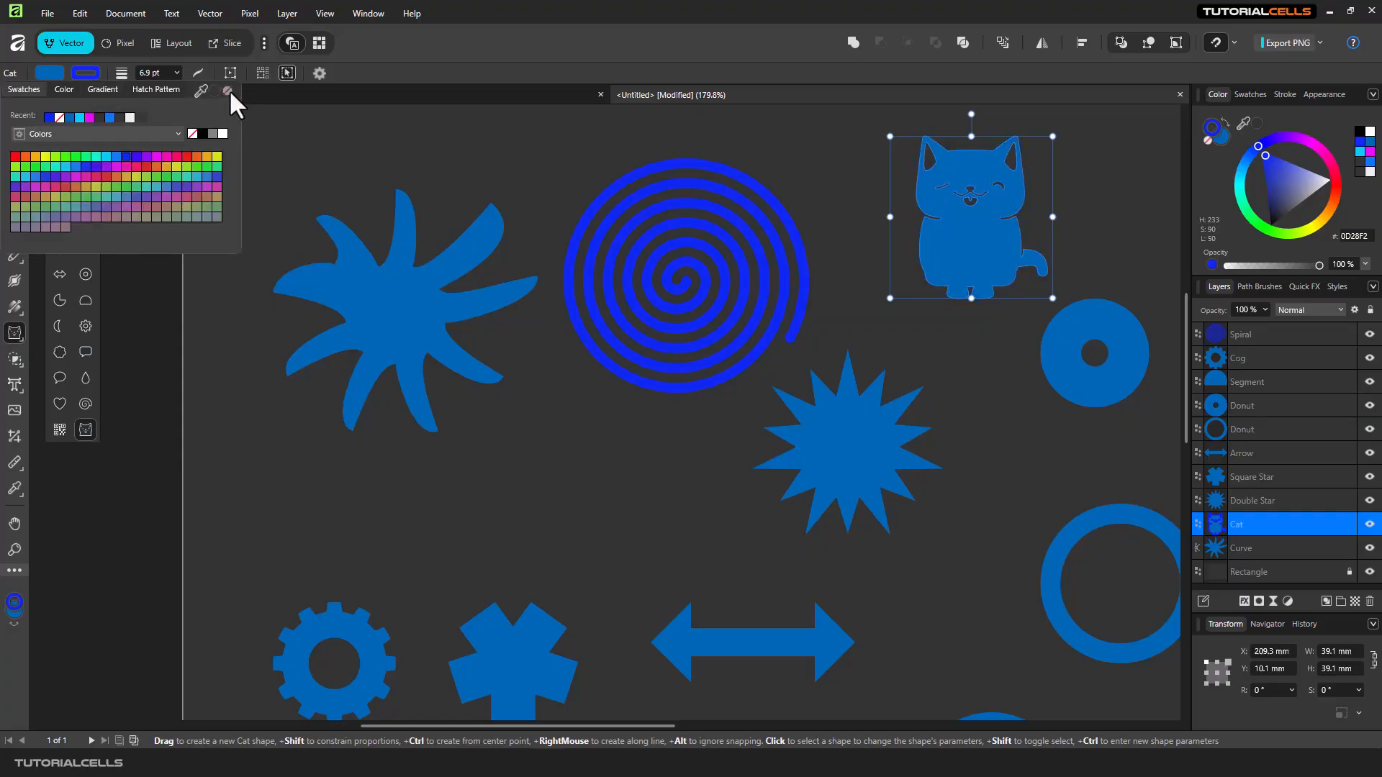
{"action": "left_click_drag", "start_coordinate": [1008, 206], "coordinate": [890, 218]}
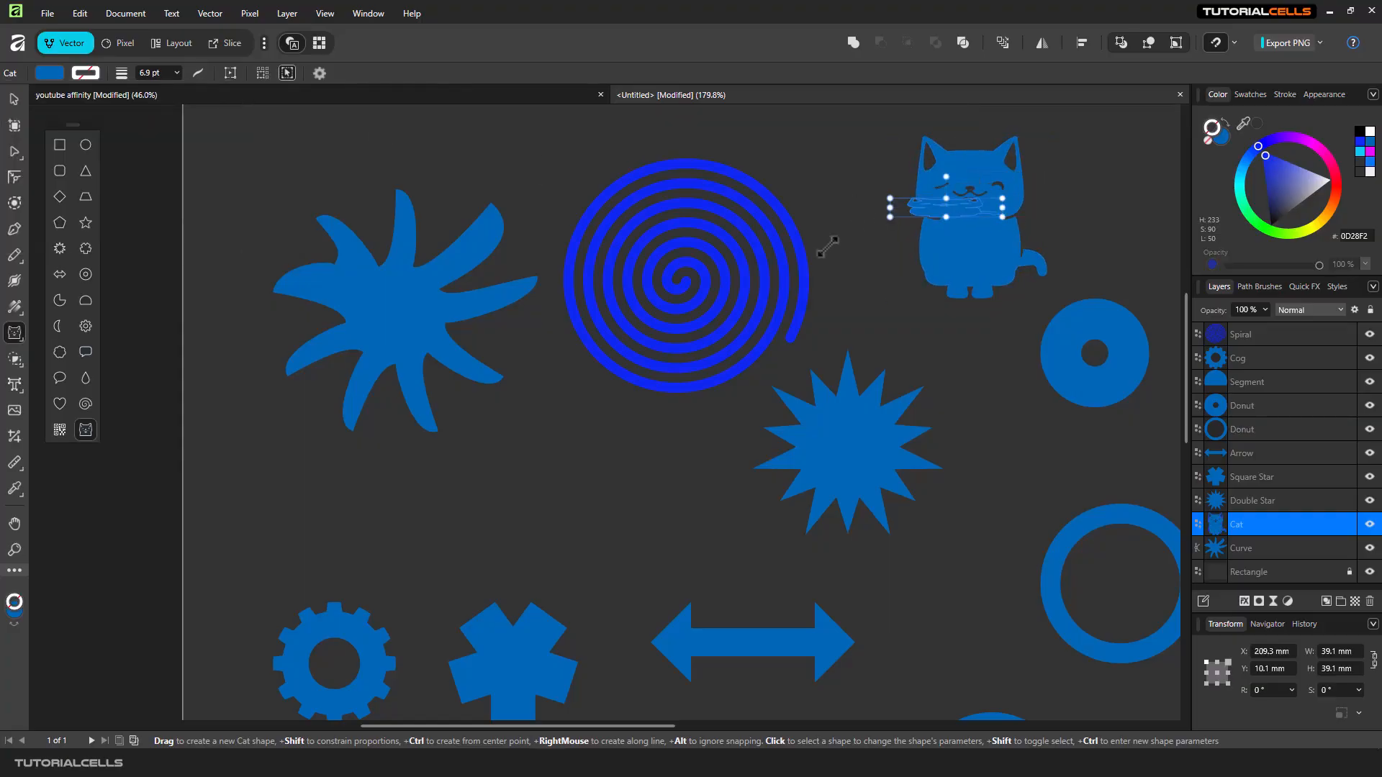
{"action": "key", "text": "ctrl+z"}
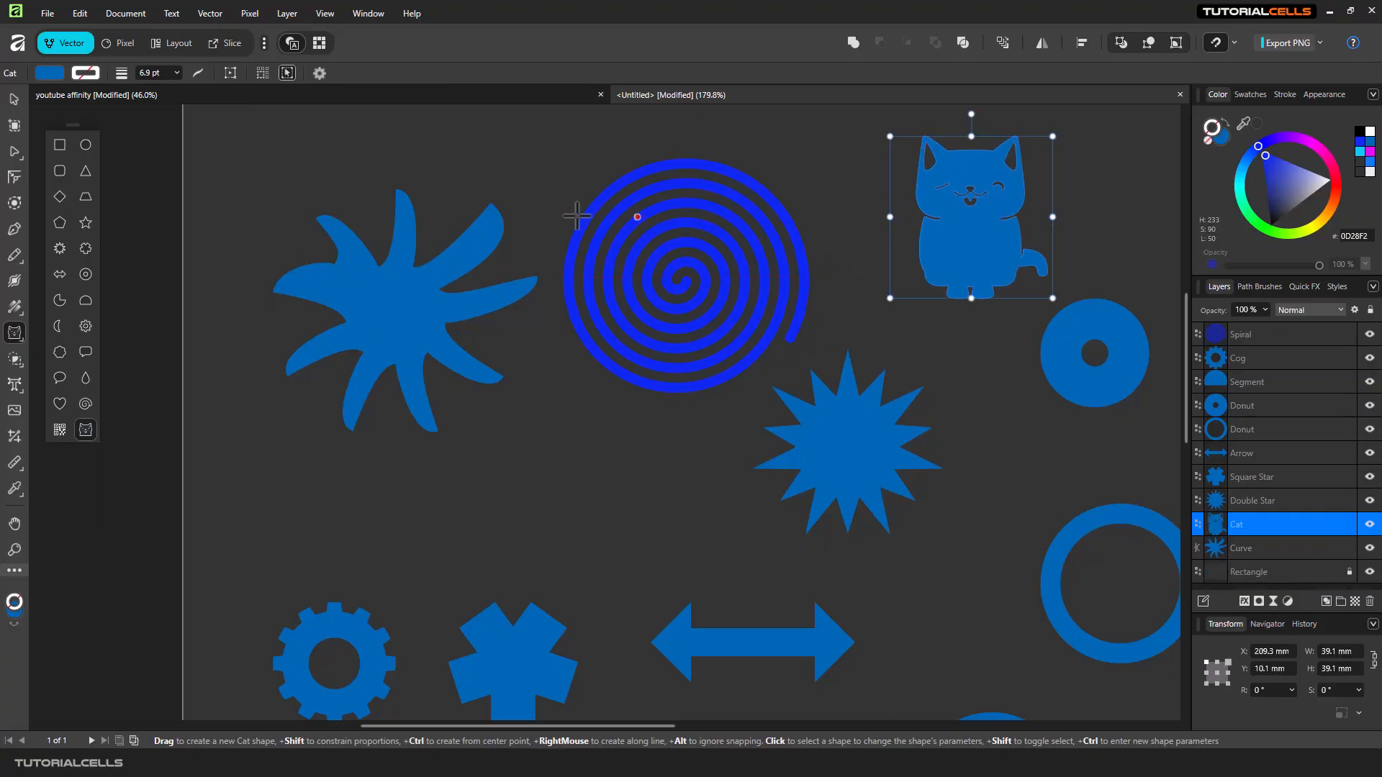